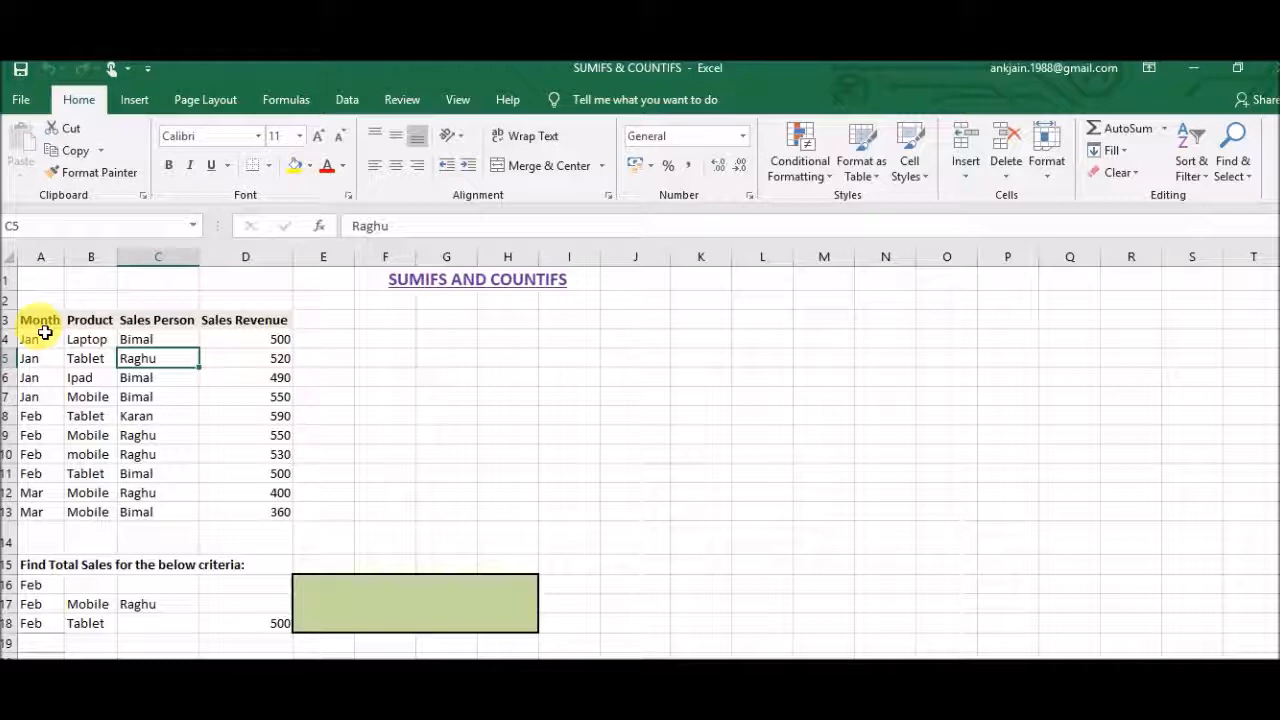
- Examine the sales table's columns and the criteria rows listed under Find Total Sales
key("Up")
key("Down")
key("Down")
key("Right")
key("Left")
key("Left")
key("Left")
key("Down")
key("Down")
key("Down")
key("Down")
key("Down")
key("Down")
key("Down")
key("Down")
key("Down")
key("Down")
key("Up")
key("Down")
key("Down")
- Start a SUMIF formula in E16 with the Month cells A4:A13 as its range
key("Right")
key("Right")
key("Right")
key("Right")
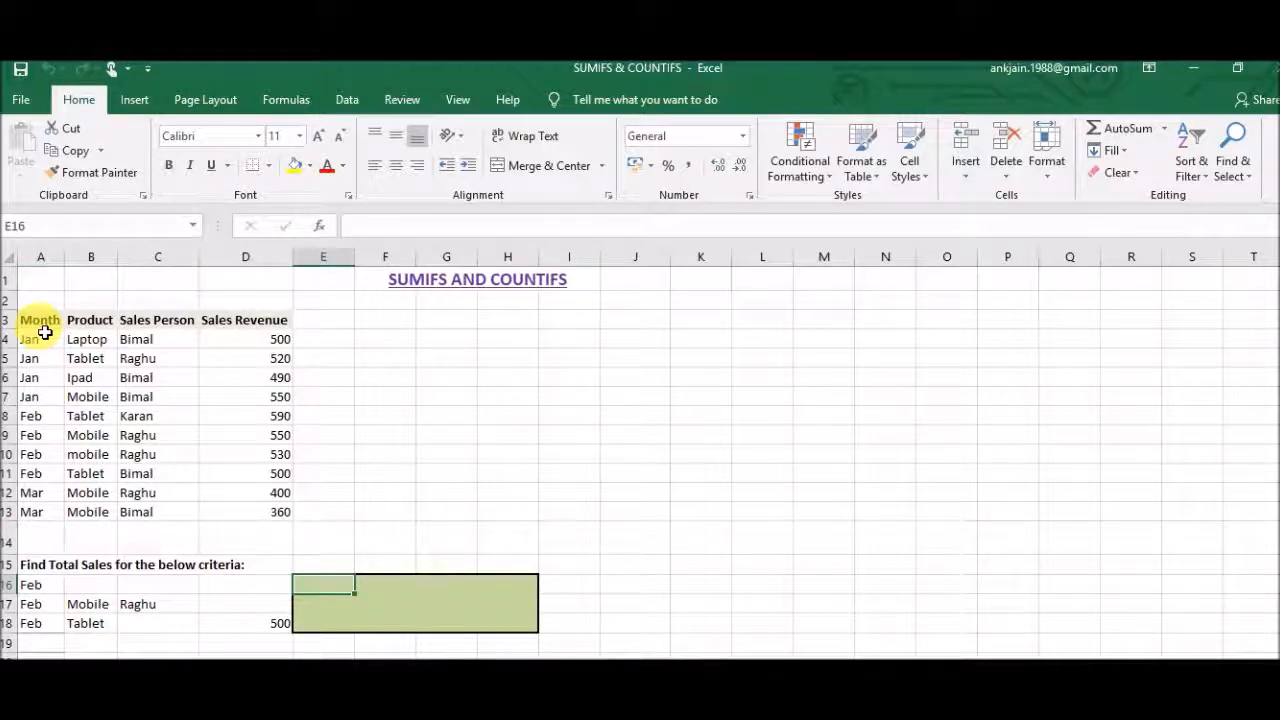
type("=")
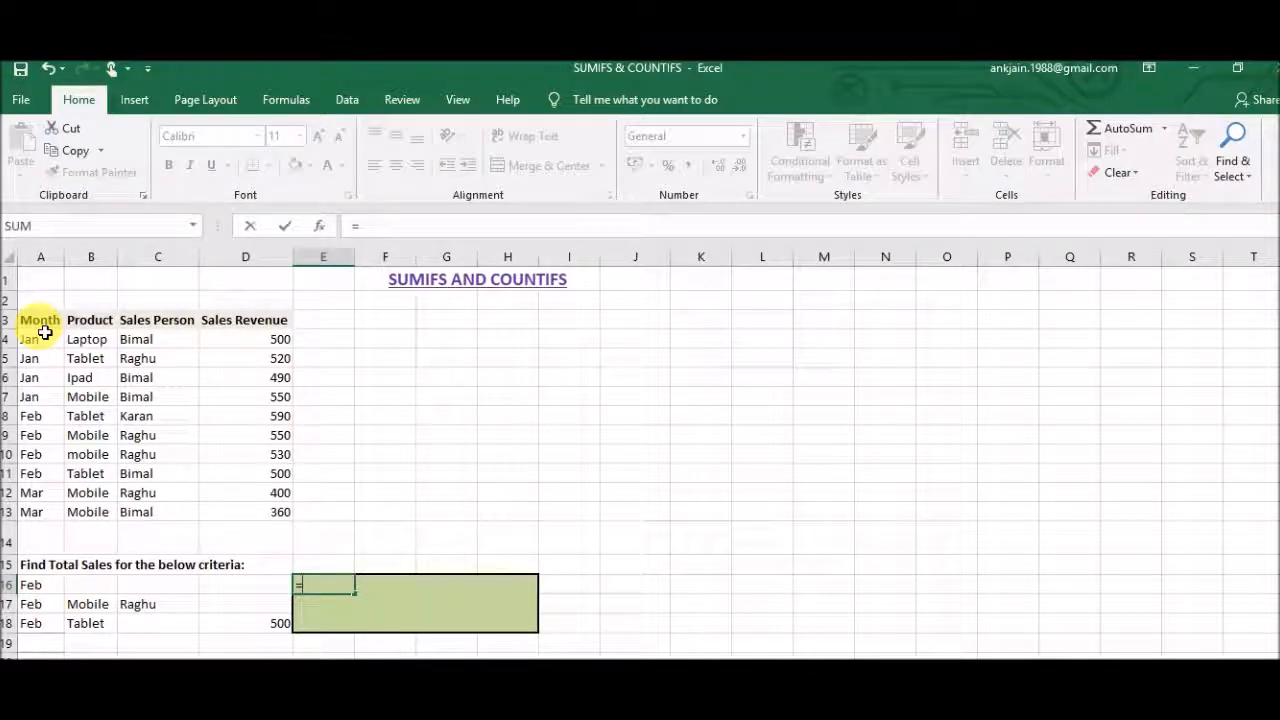
type("sumif")
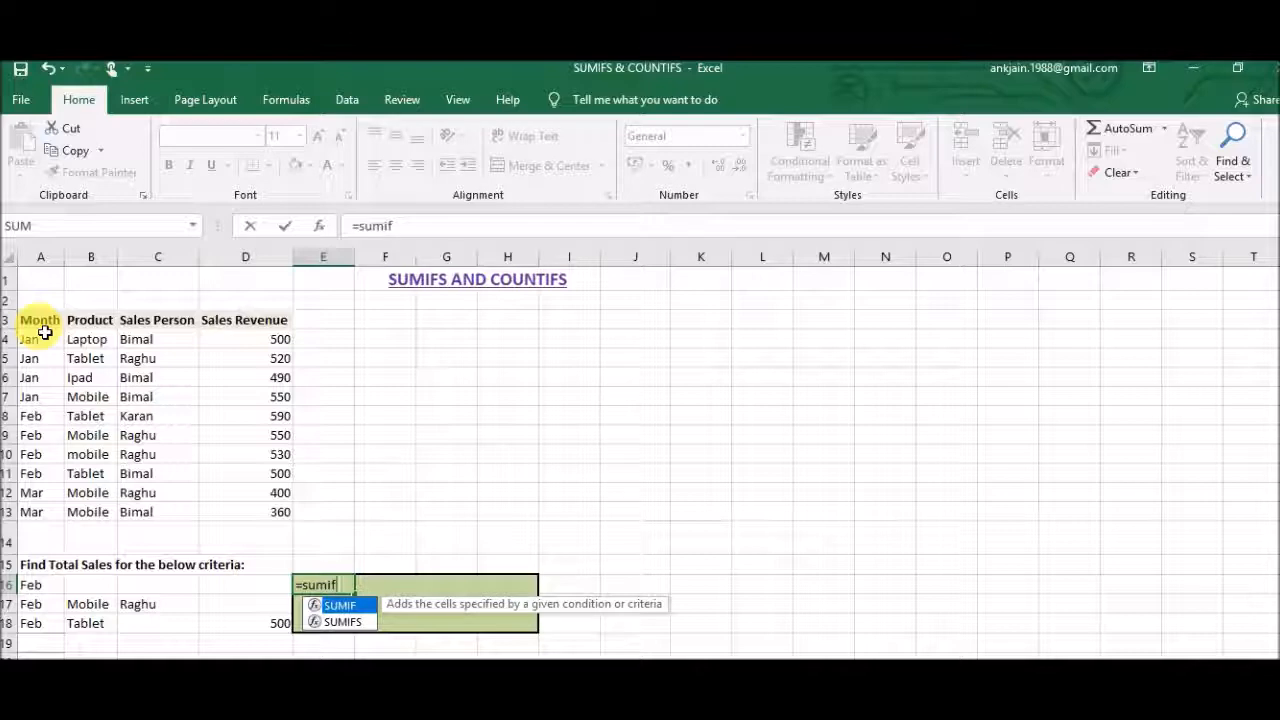
type("(")
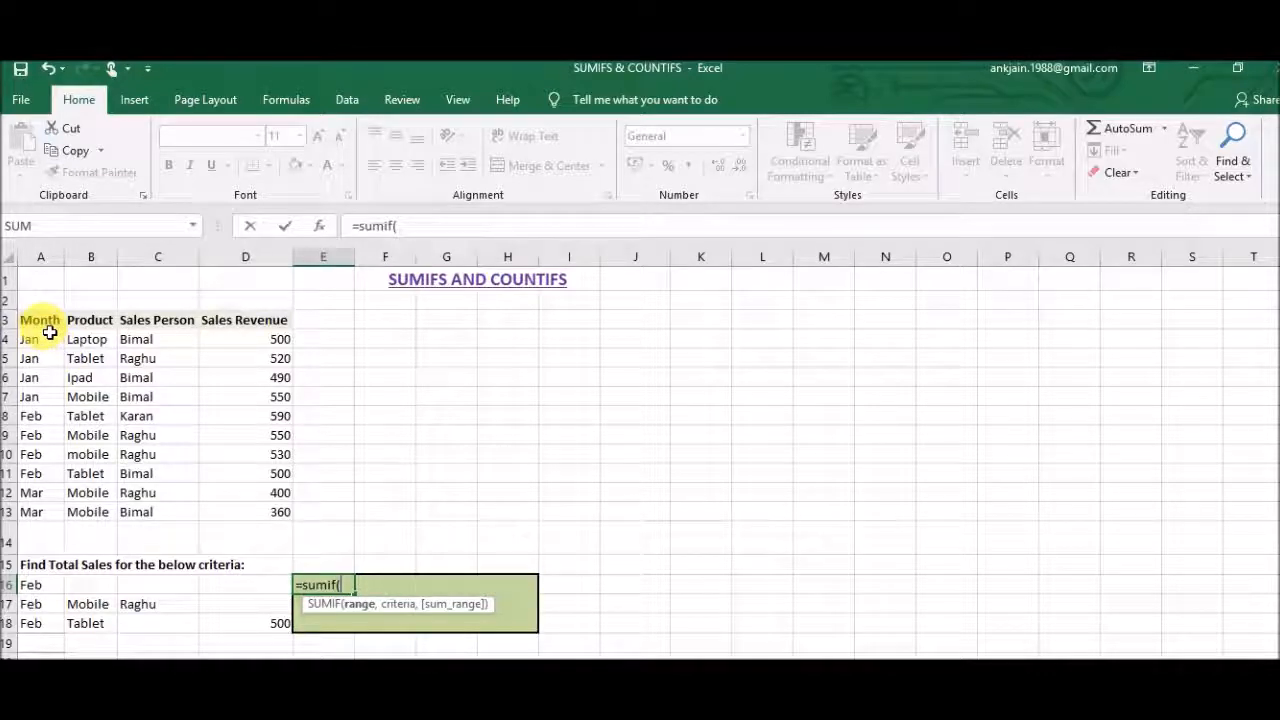
left_click_drag(47, 326, 43, 514)
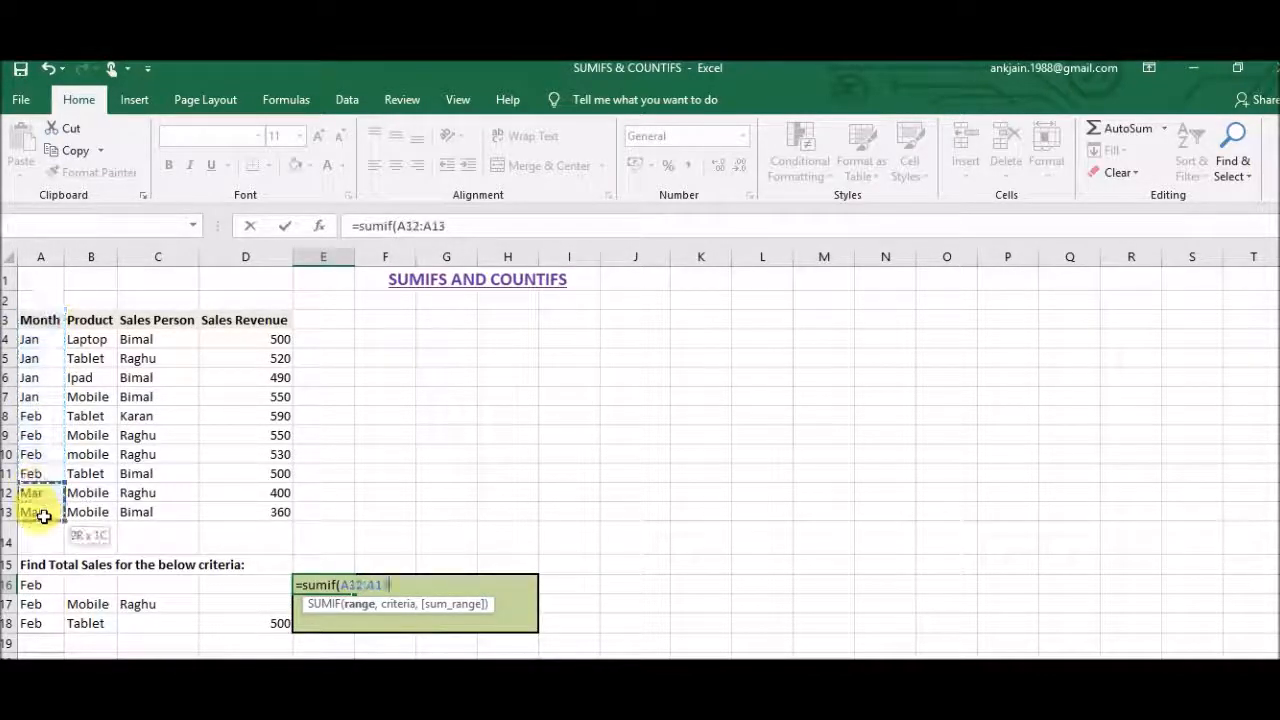
left_click(50, 342)
key("ctrl+shift+Down")
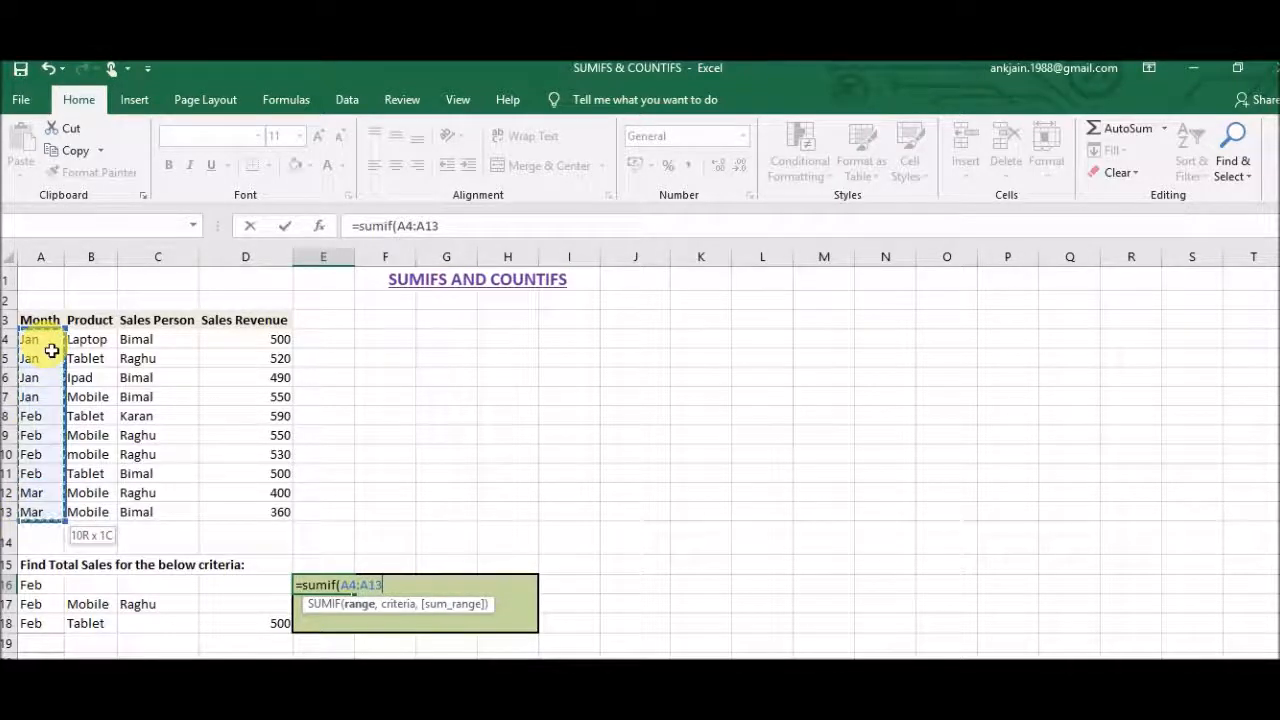
type(",")
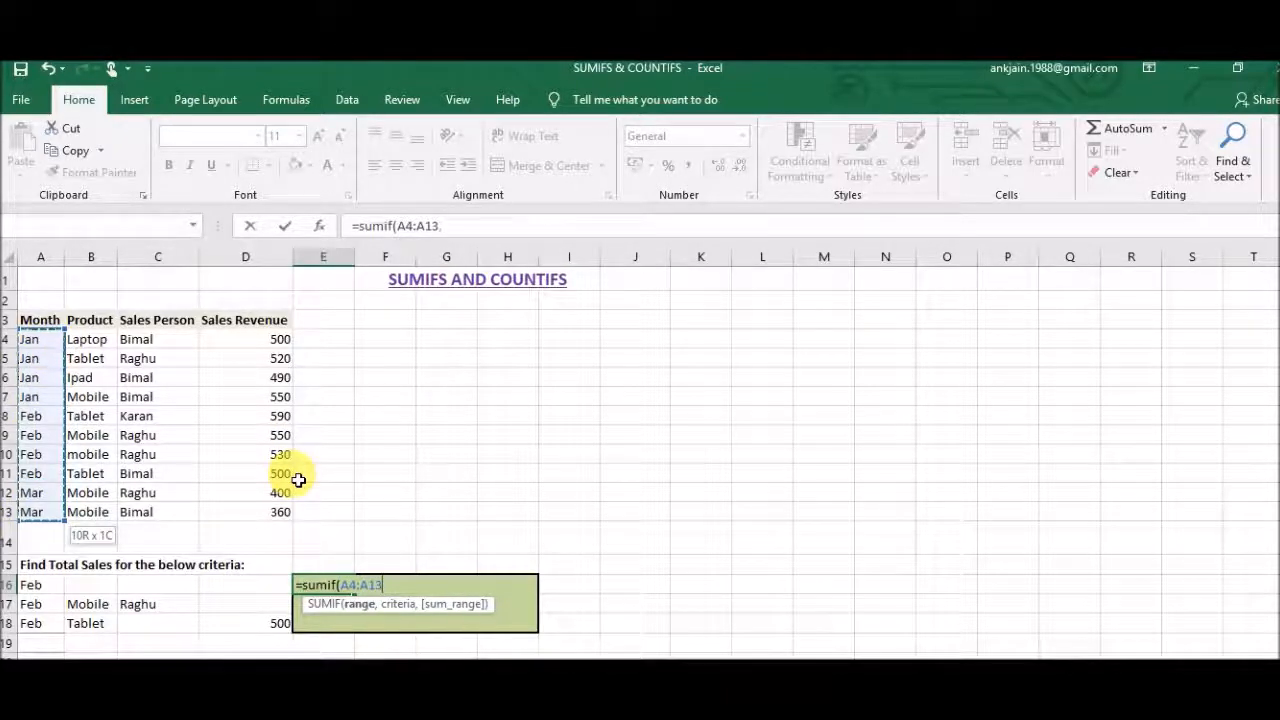
- Complete the SUMIF formula in E16 with A16 as the criterion and Sales Revenue D4:D13 as the sum range
left_click(62, 591)
type(",")
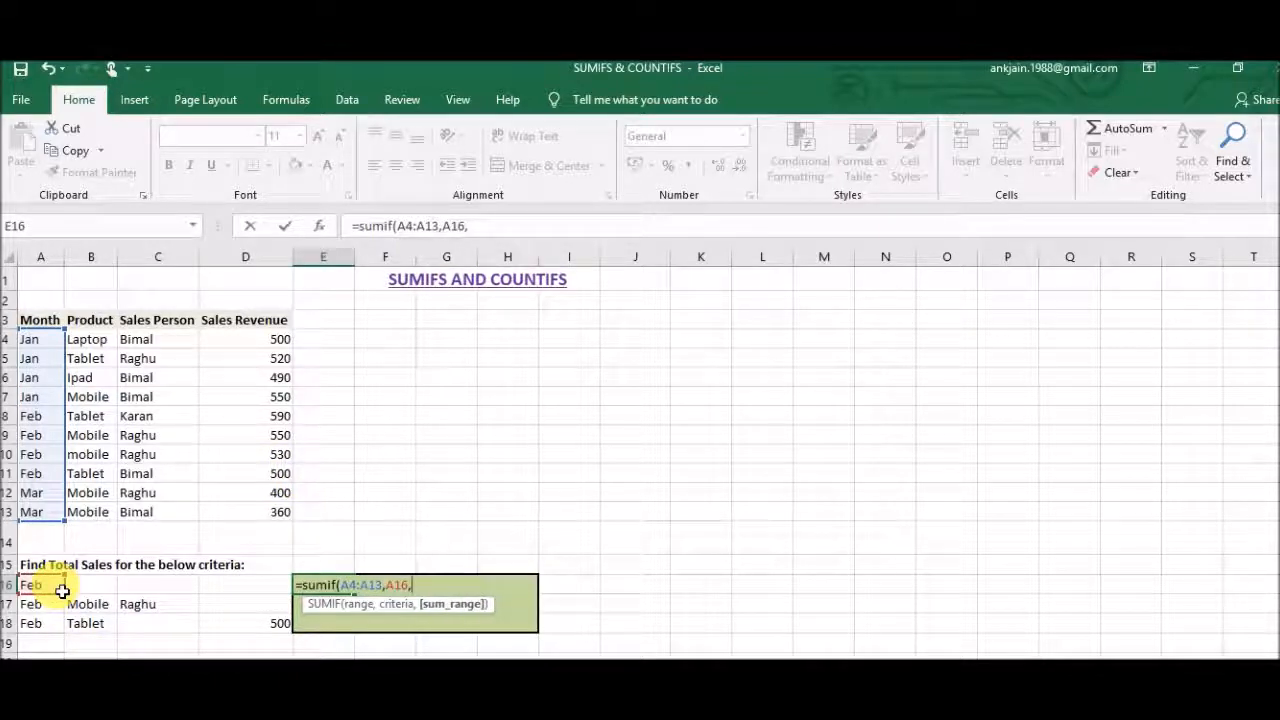
left_click(259, 344)
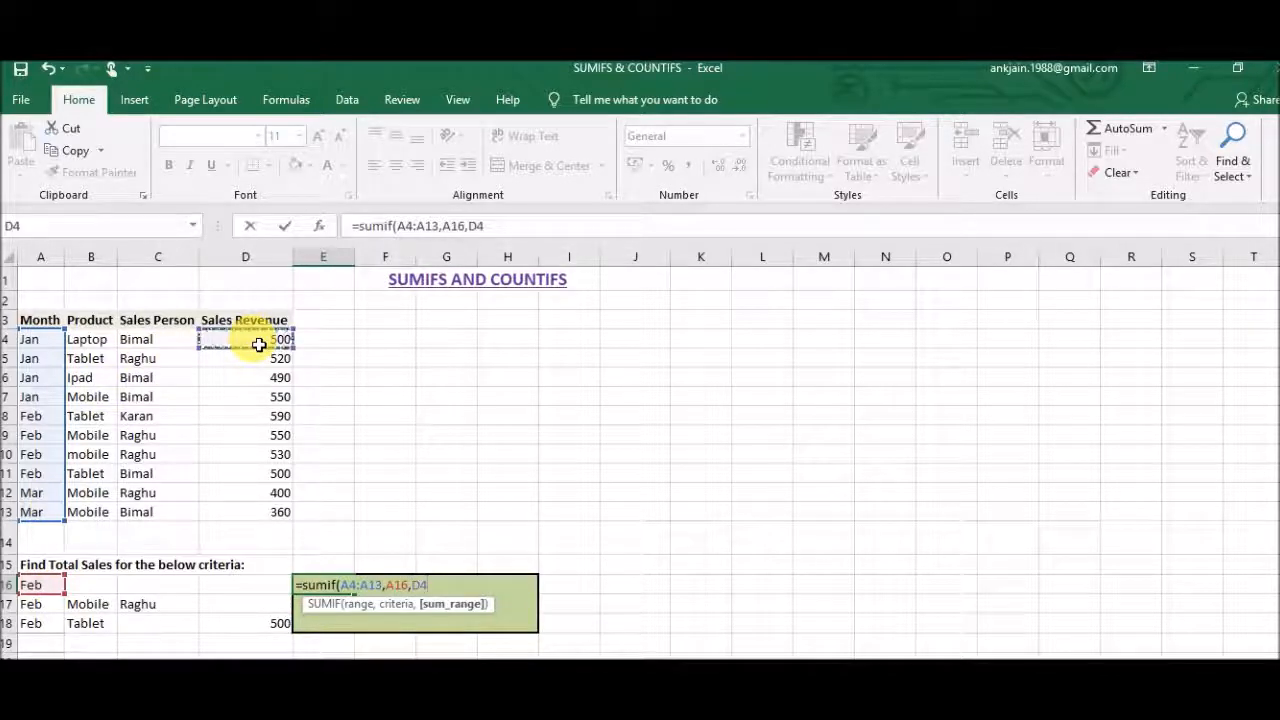
key("ctrl+shift+Down")
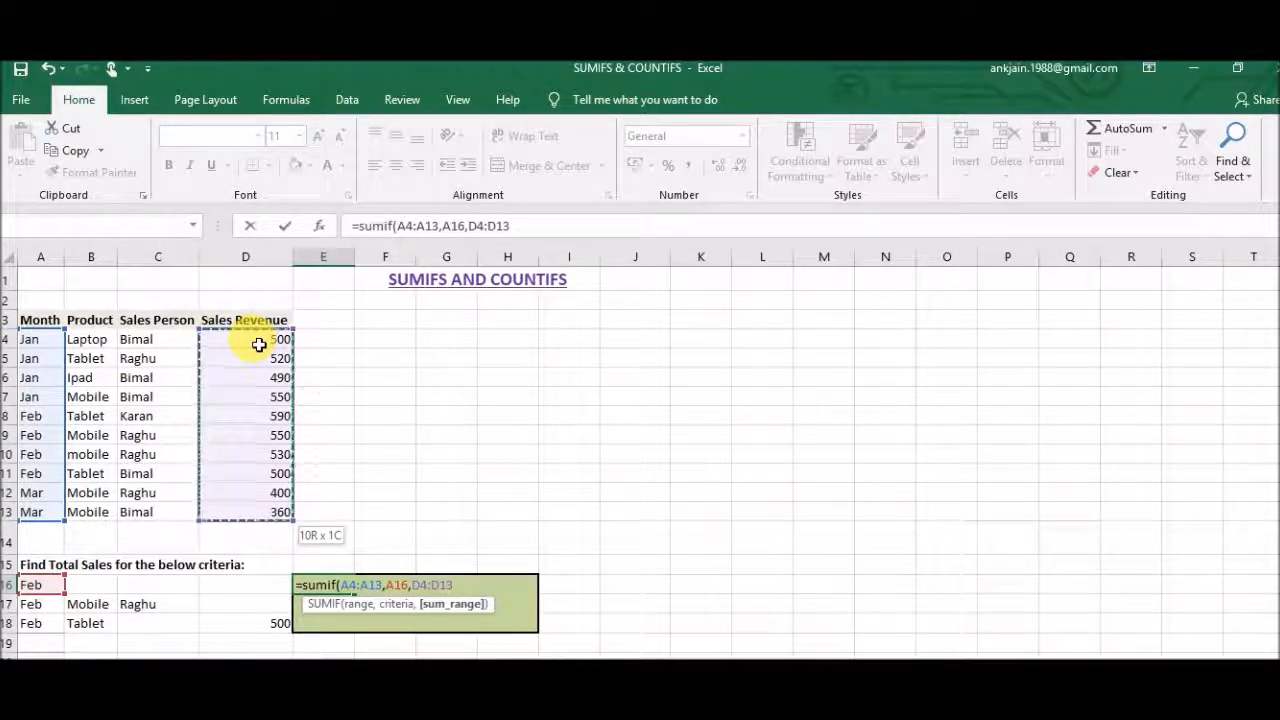
type(")")
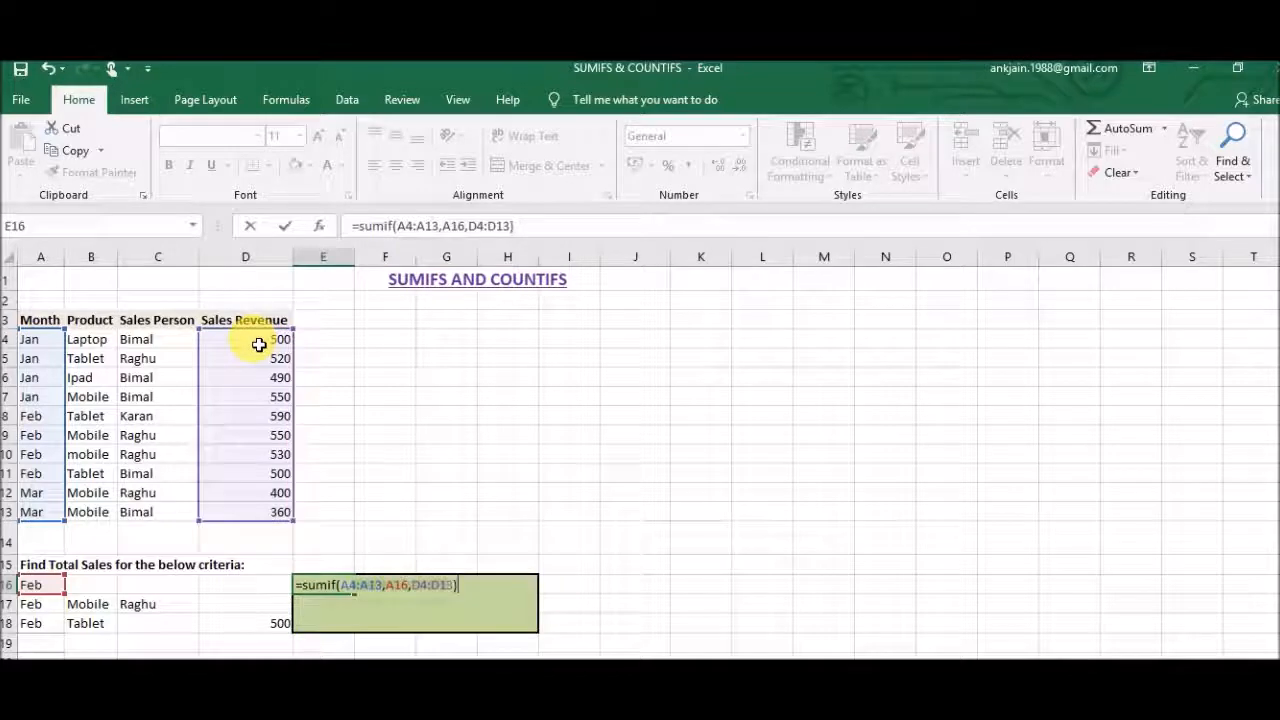
key("Return")
key("Up")
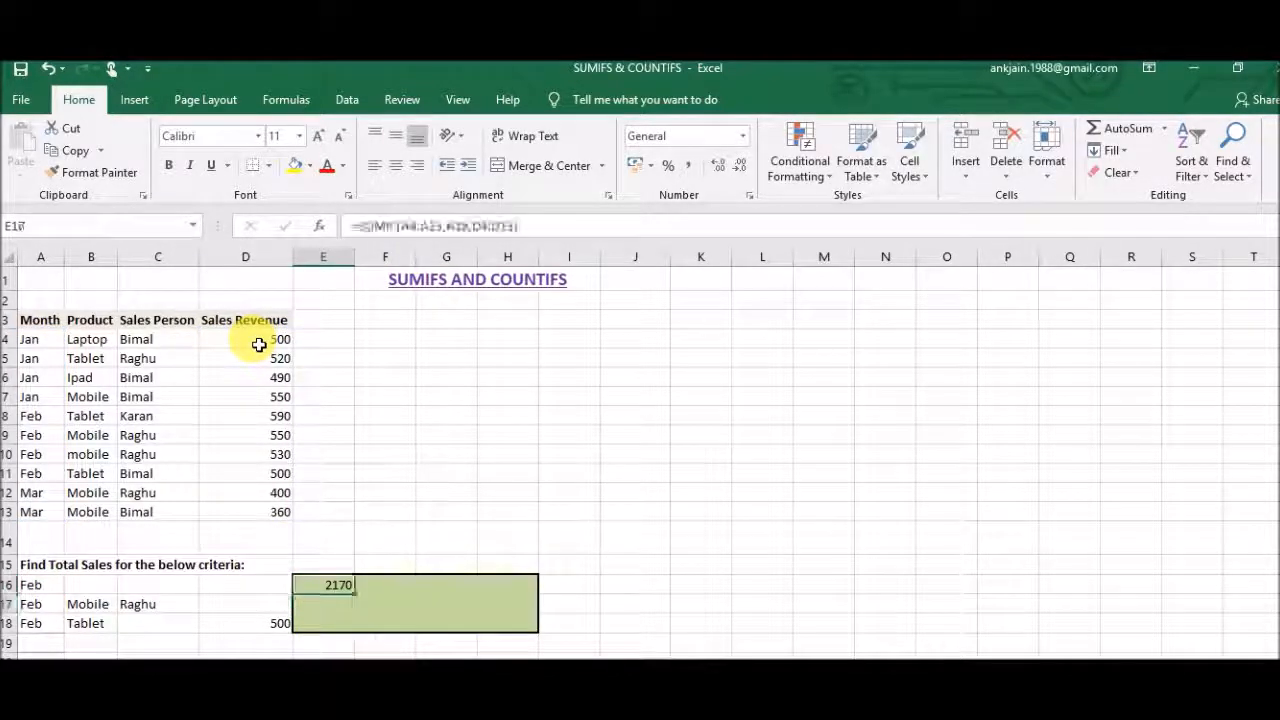
- Select the February Sales Revenue cells D8:D11 to check which amounts the SUMIF total covers
left_click(259, 345)
key("Down")
key("Down")
key("Down")
key("Down")
key("shift+Down")
key("shift+Down")
key("shift+Down")
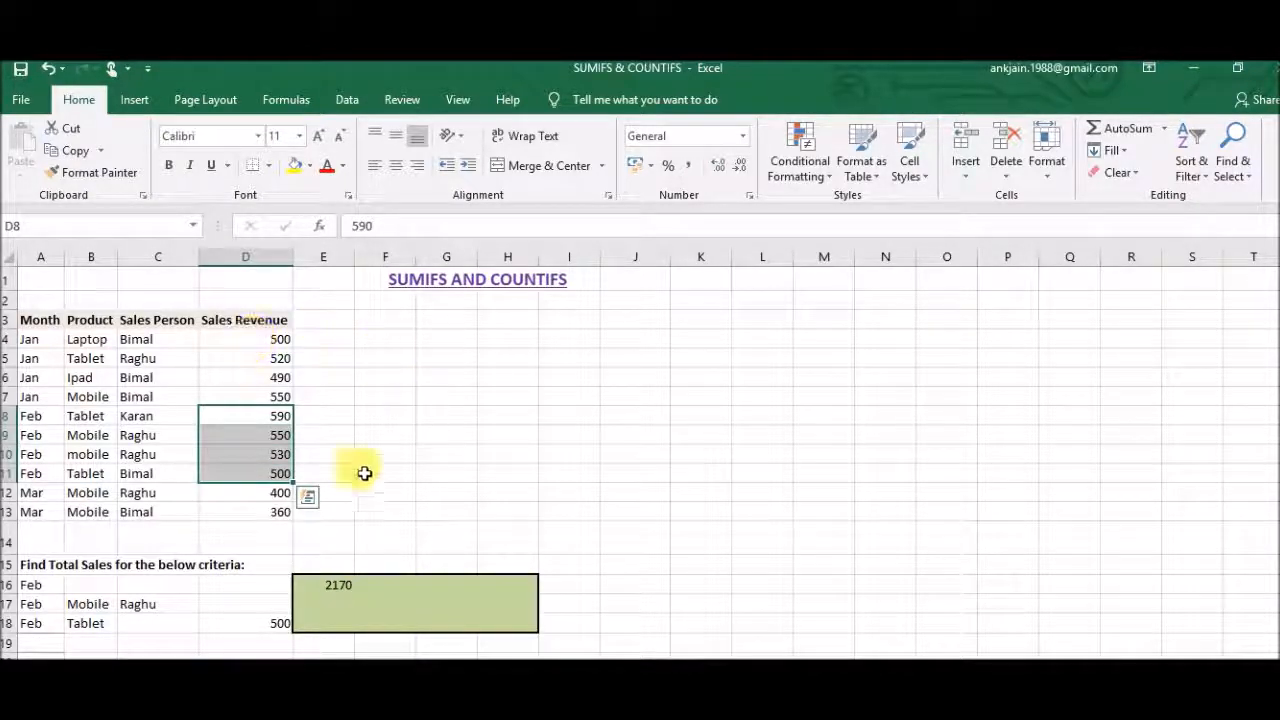
- Add up the February revenues D8:D11 with a temporary SUM formula in E11, and clear that cell again
left_click(316, 478)
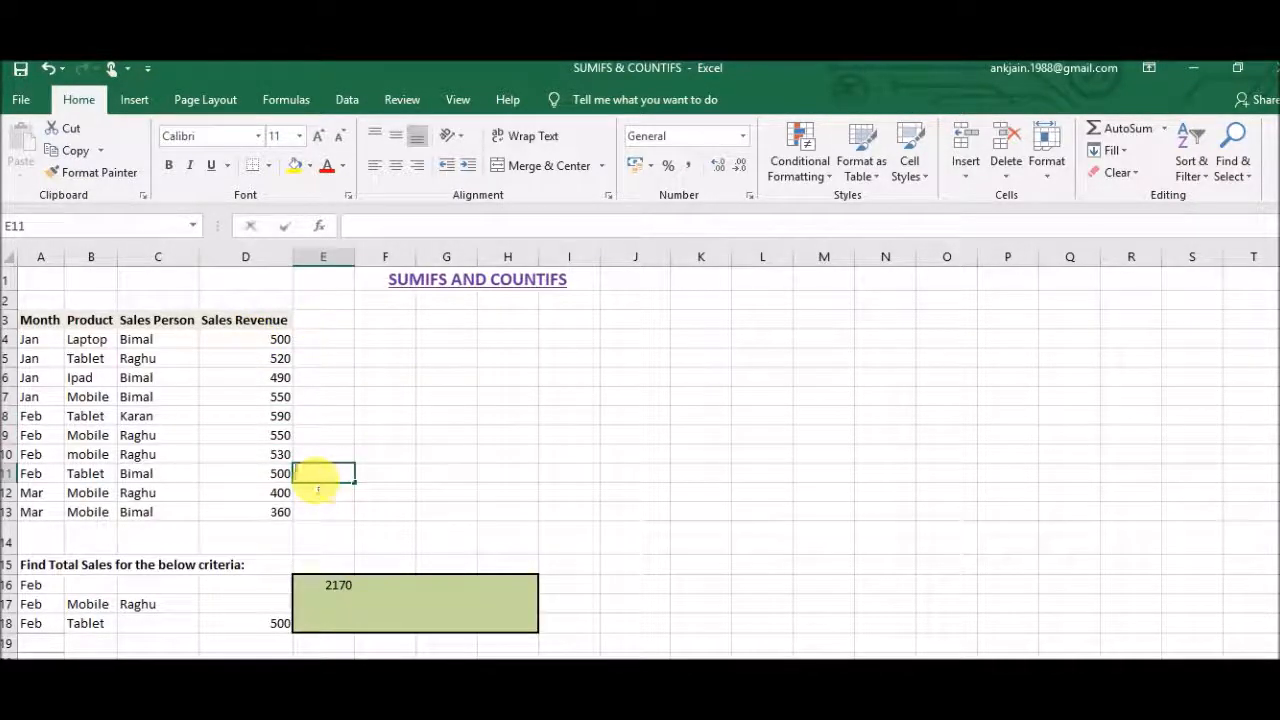
type("Sum")
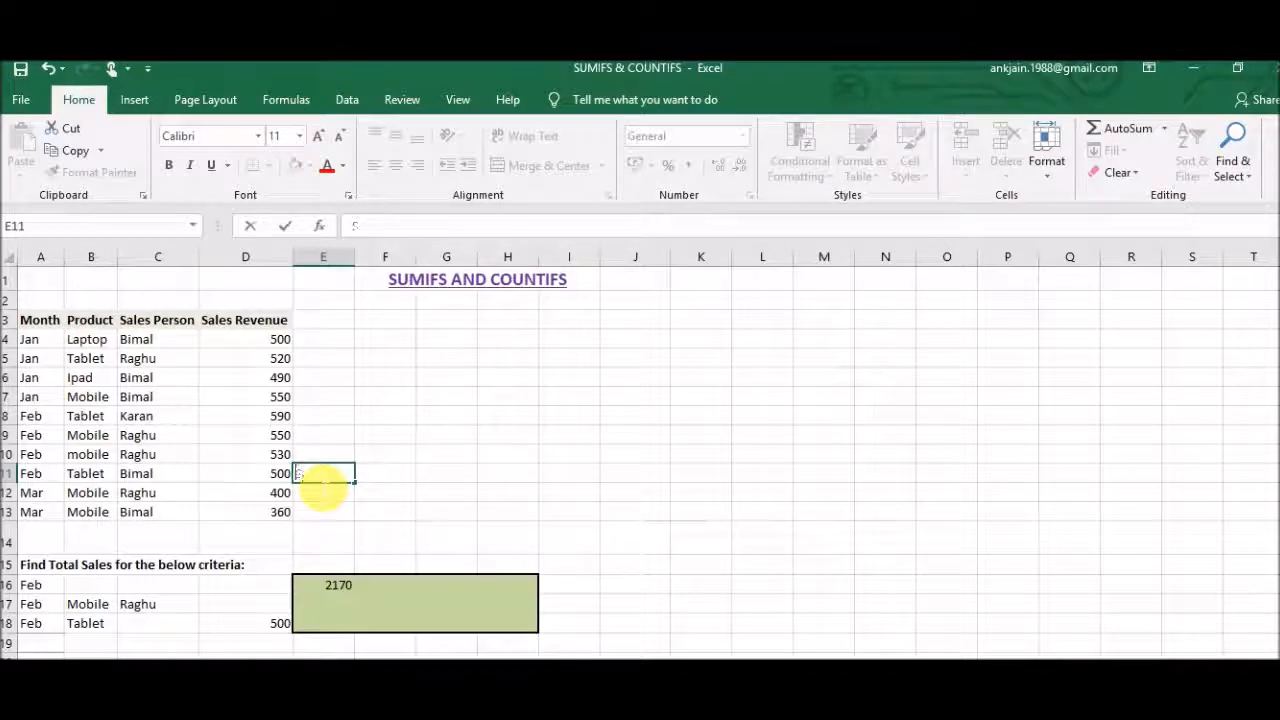
type("=sum(")
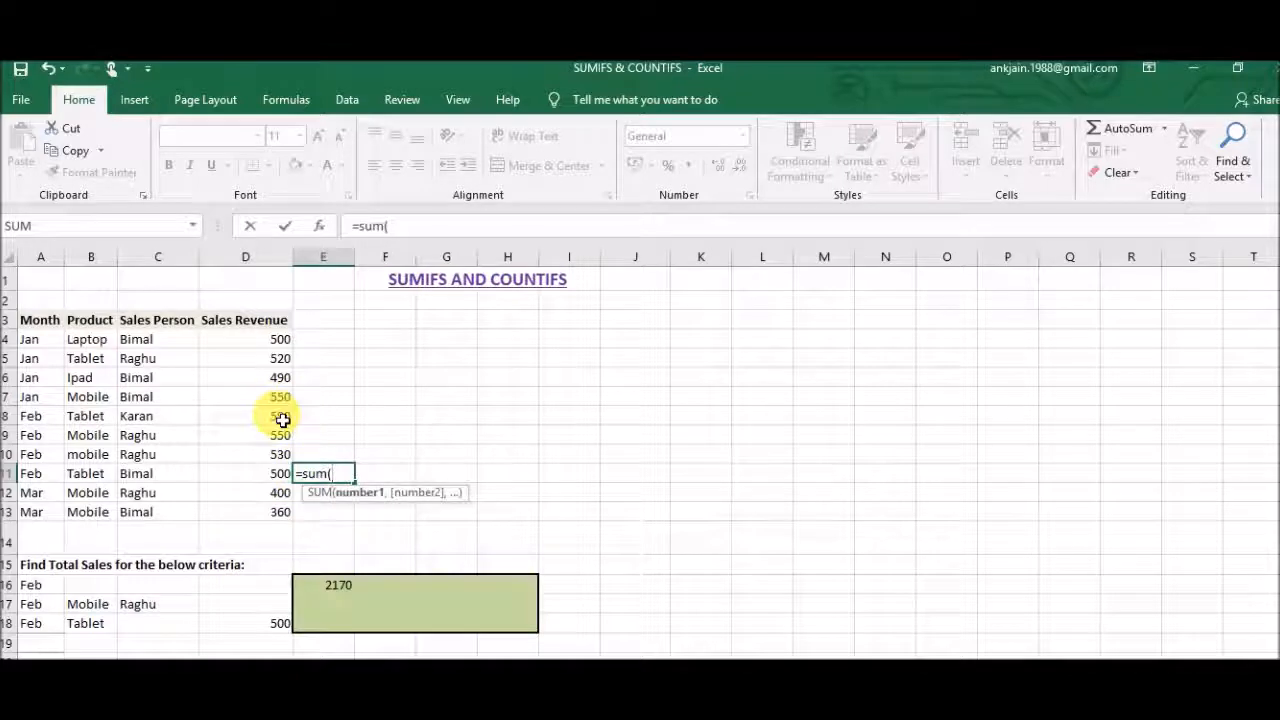
left_click_drag(275, 414, 278, 477)
key("Return")
key("Up")
key("Delete")
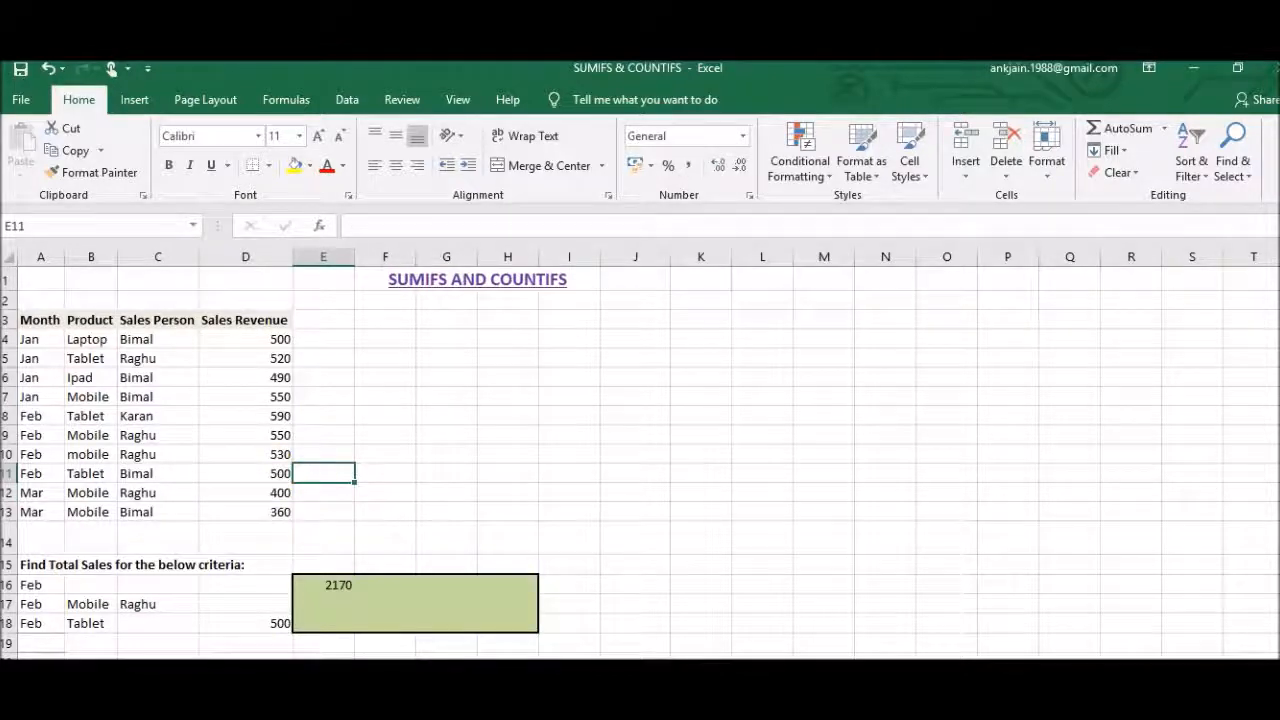
- Start a SUMIFS formula in E17 with Sales Revenue D4:D13 as the sum range
left_click(334, 609)
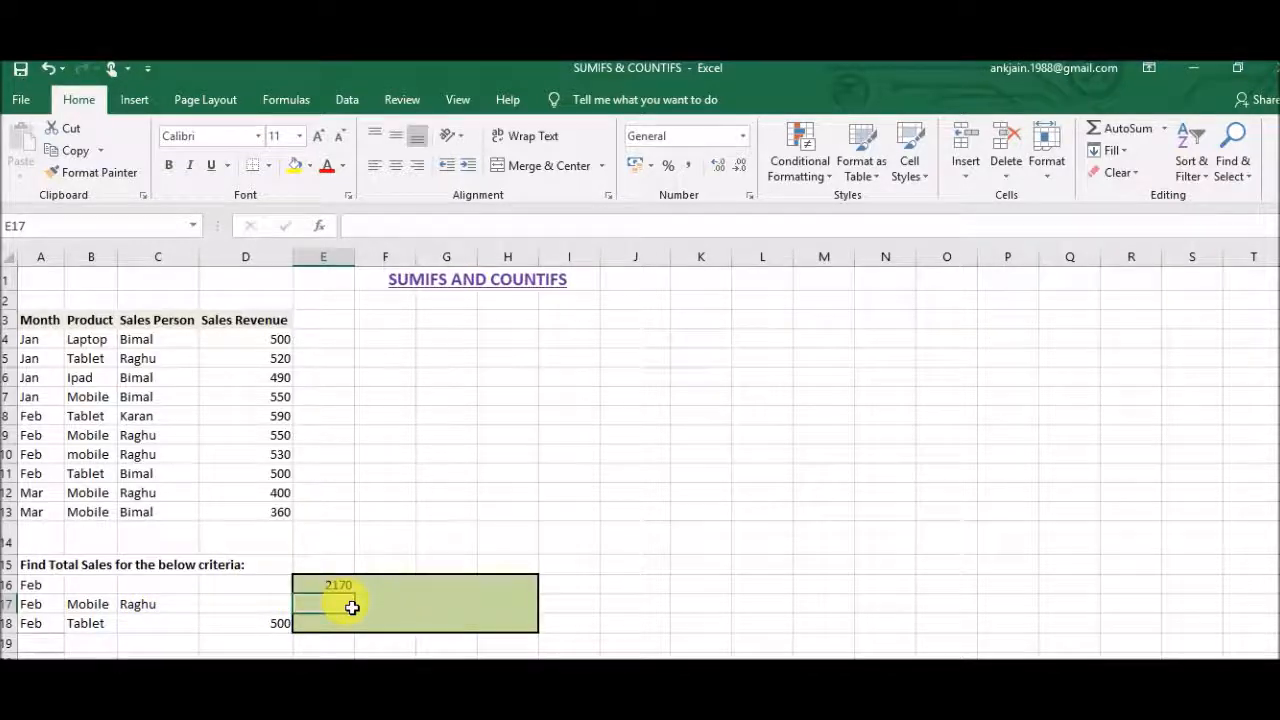
type("=")
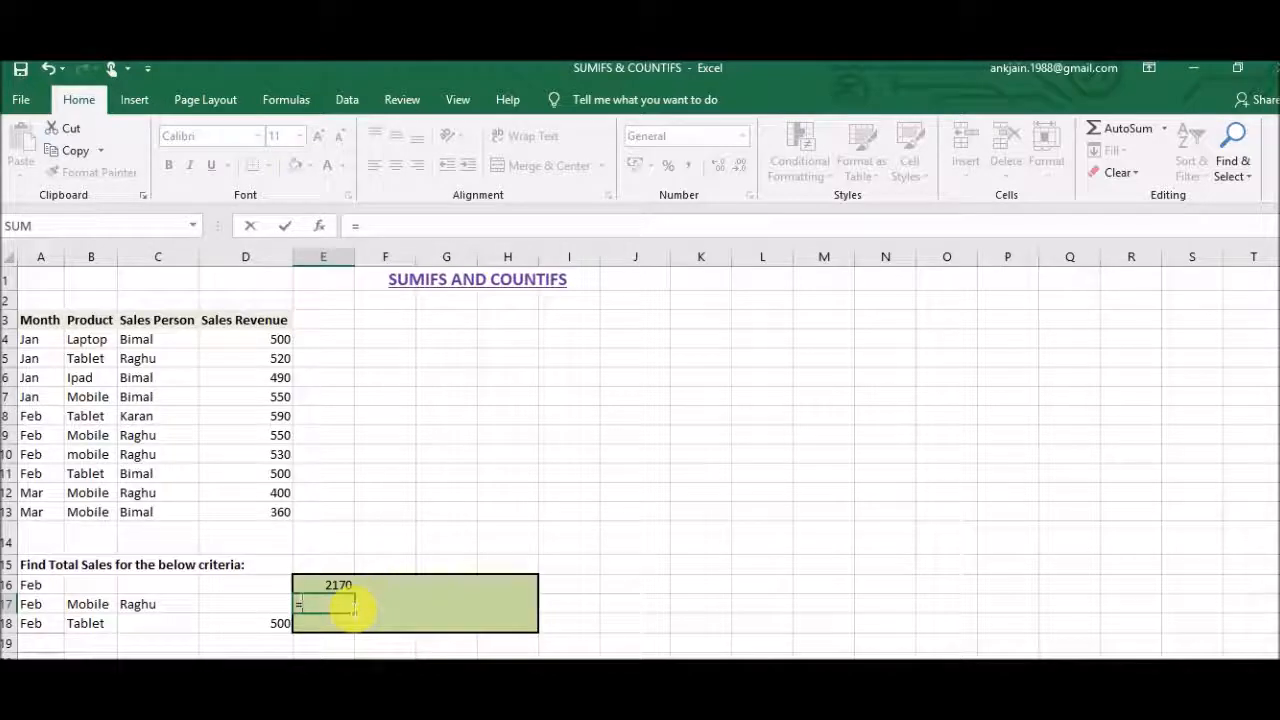
type("Sum")
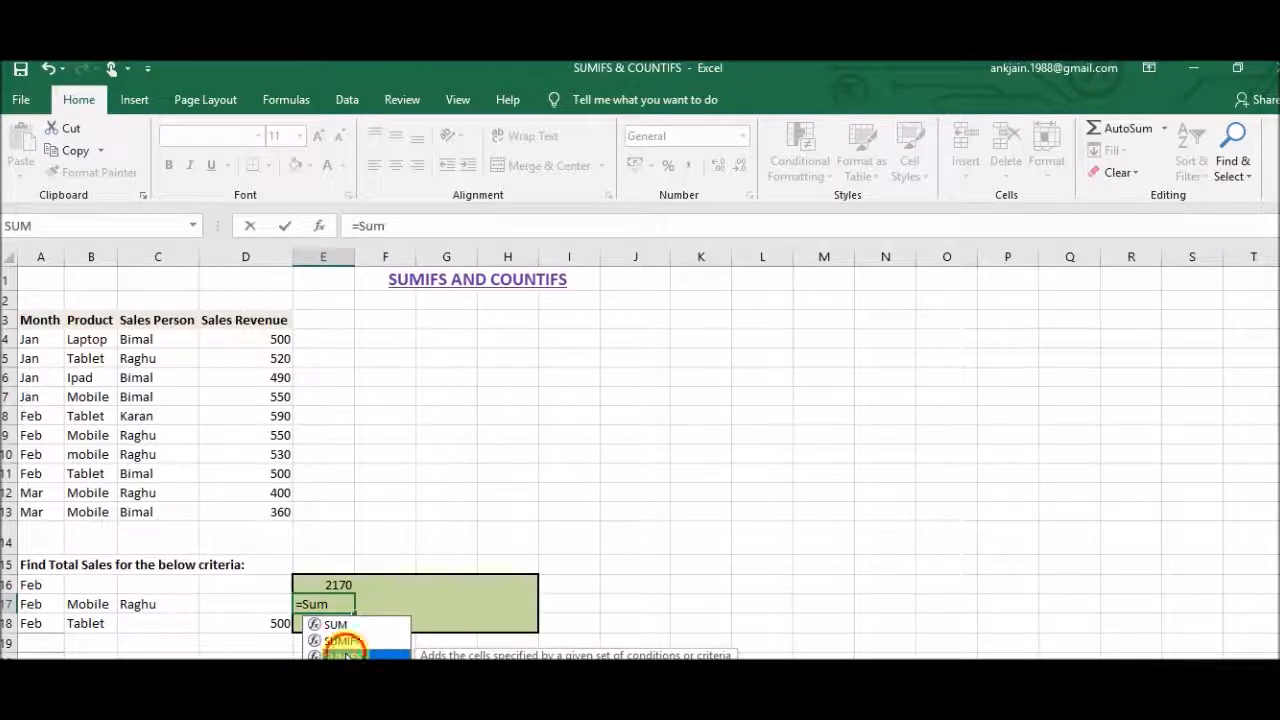
double_click(345, 655)
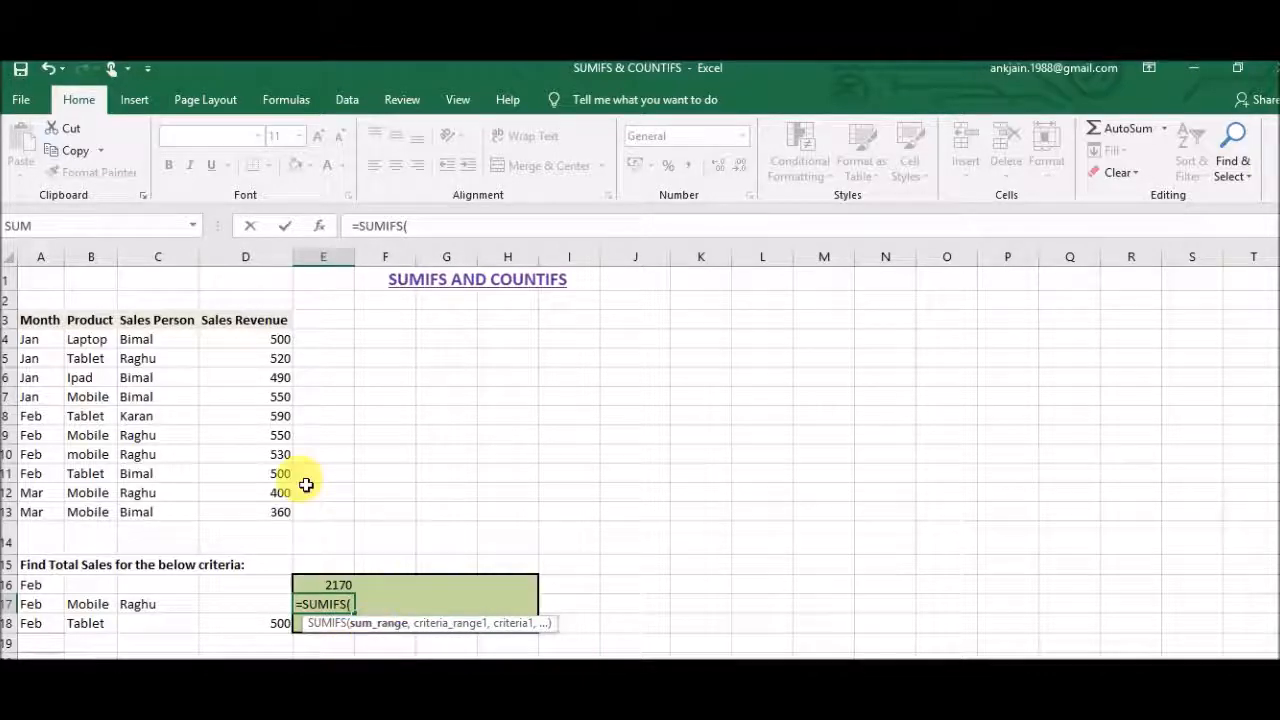
left_click(278, 343)
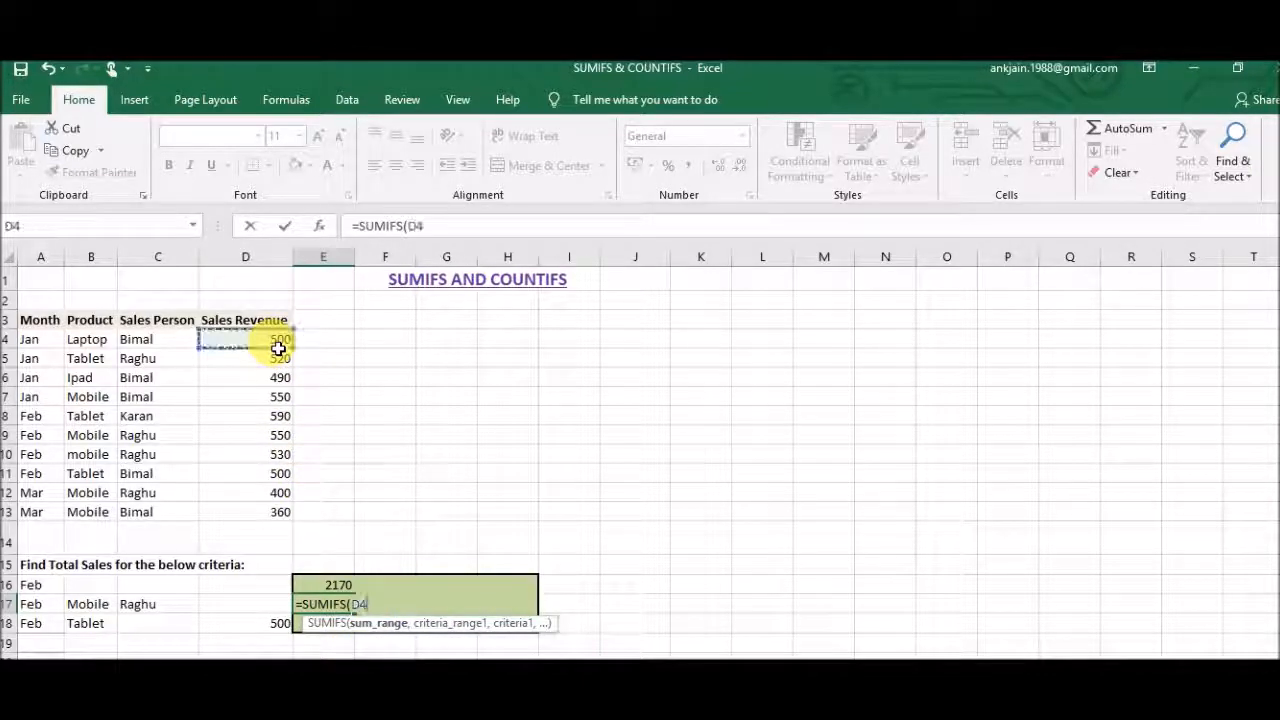
key("ctrl+shift+Down")
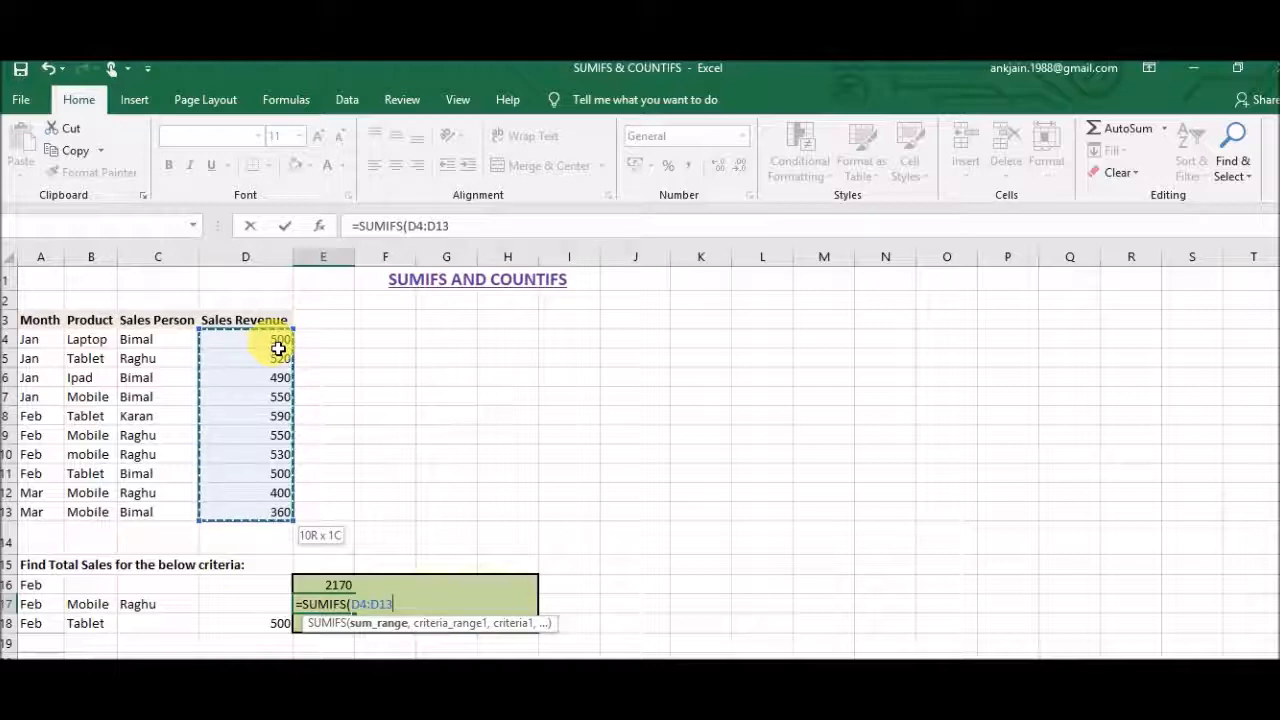
type(",")
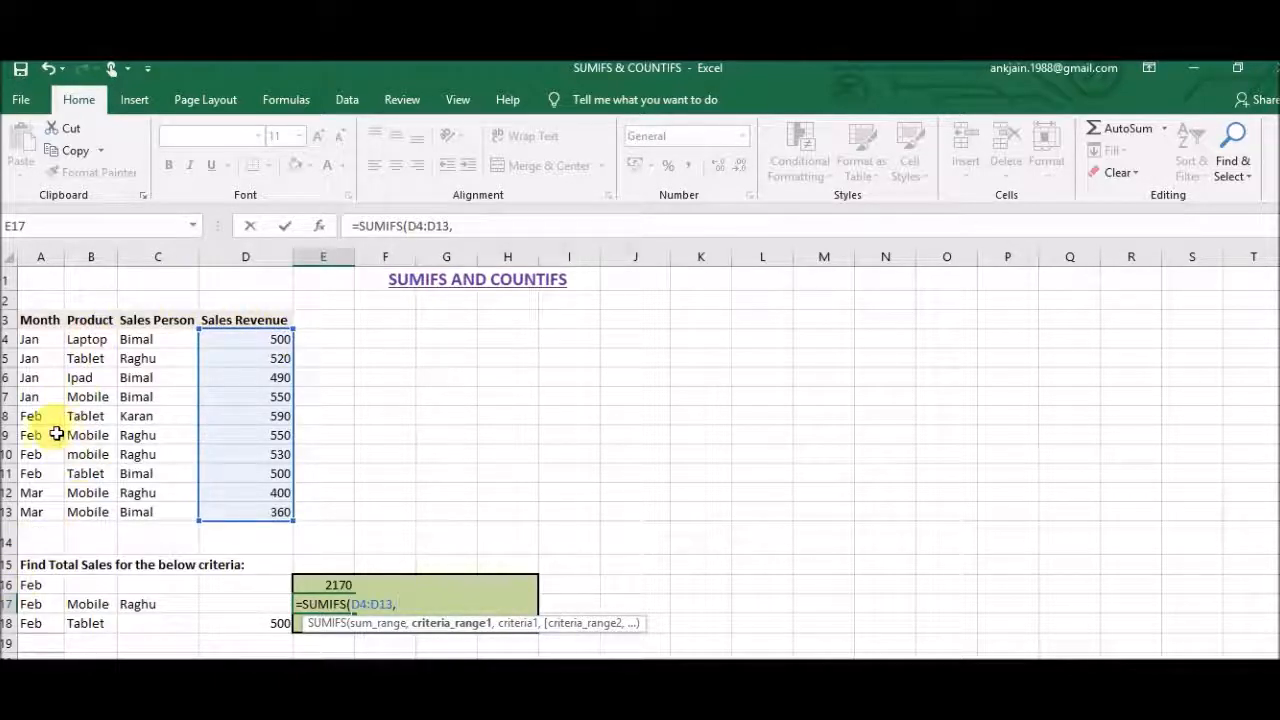
- Add the first SUMIFS condition, matching the Month cells A4:A13 against the criterion in A17
left_click(45, 346)
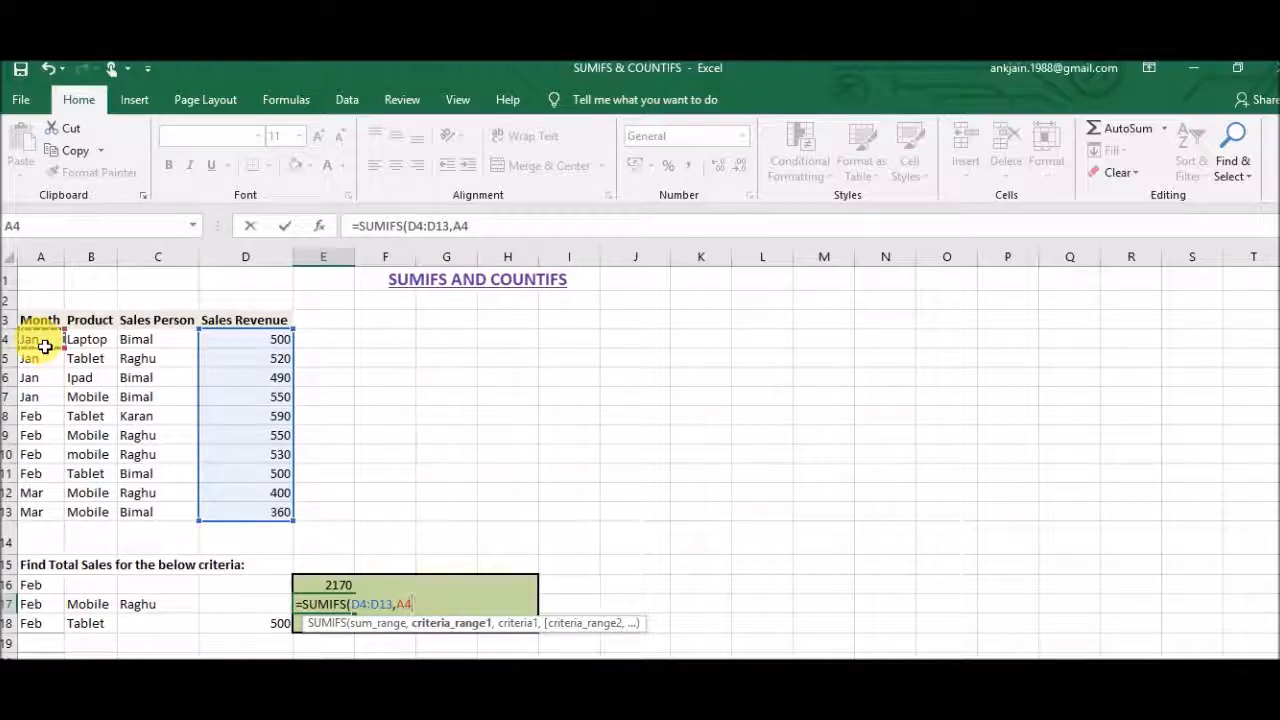
key("ctrl+shift+Down")
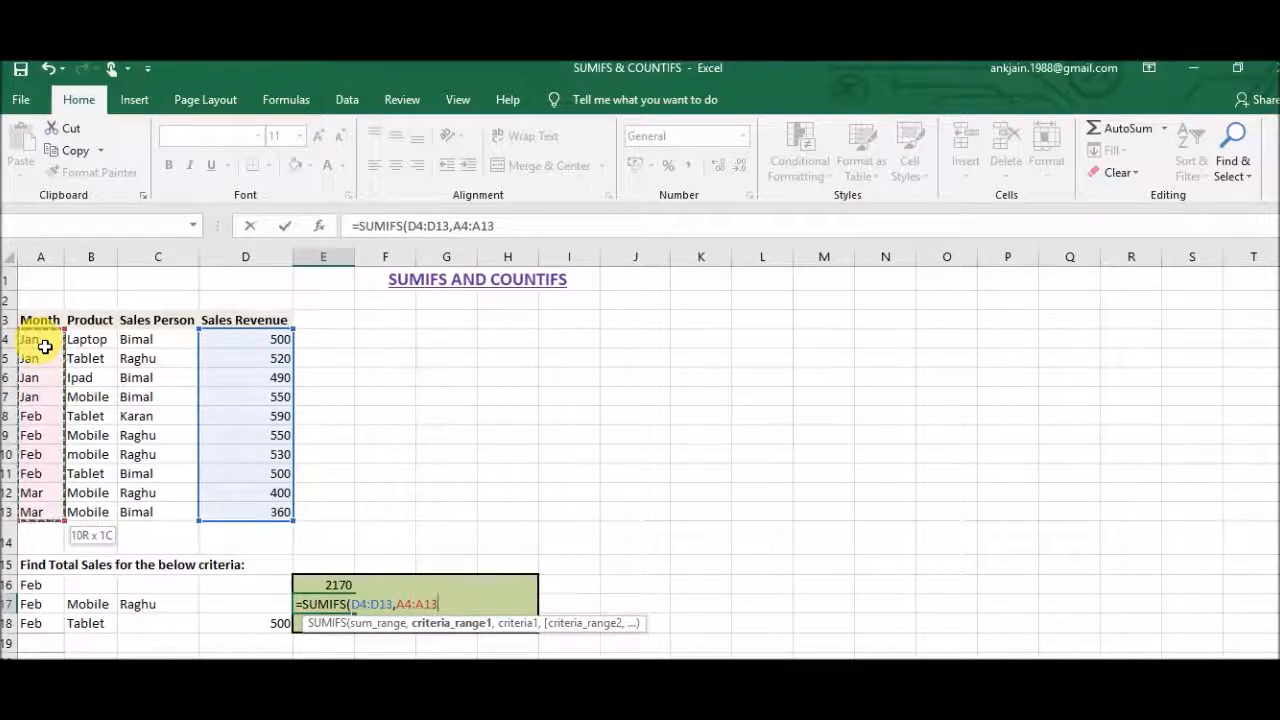
type(",")
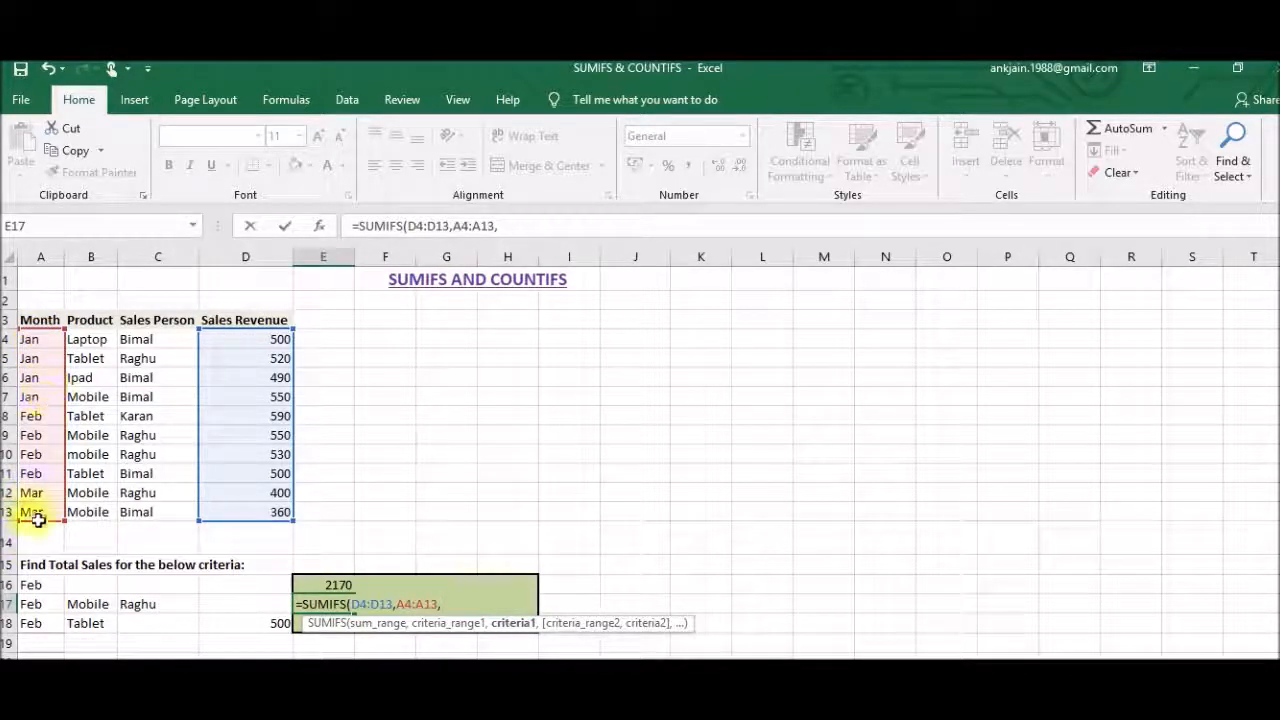
left_click(38, 609)
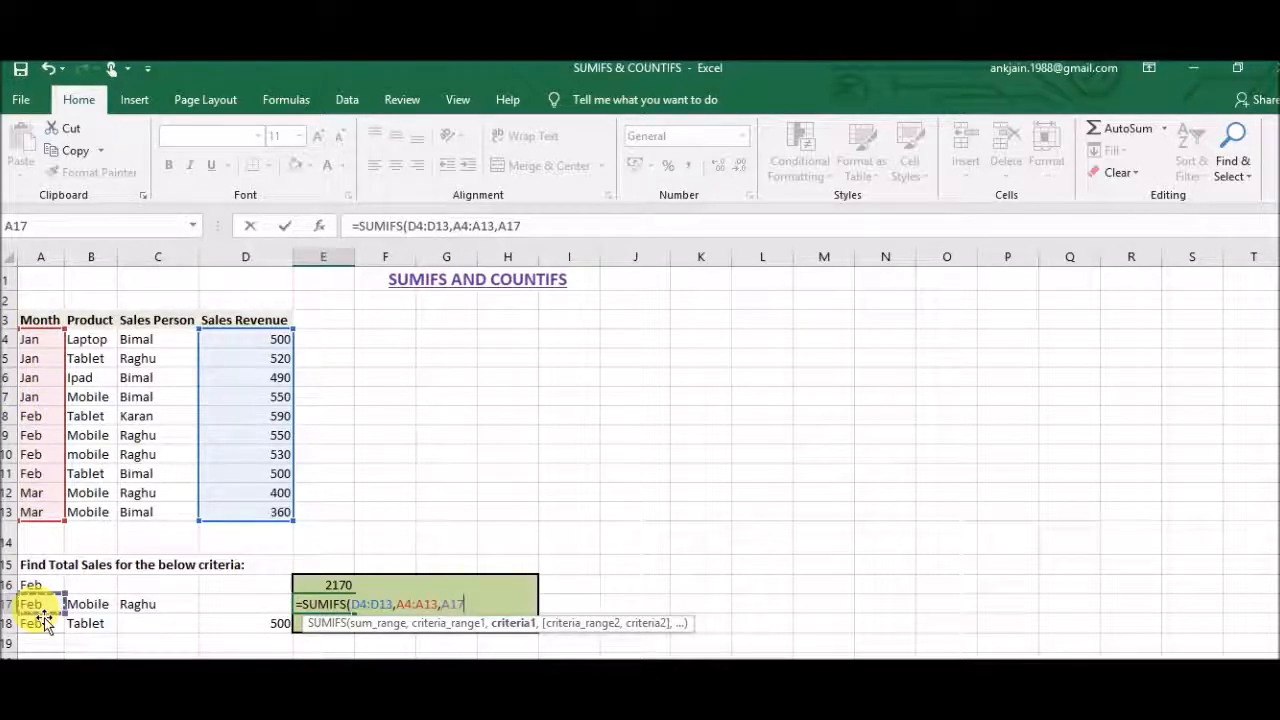
type(",")
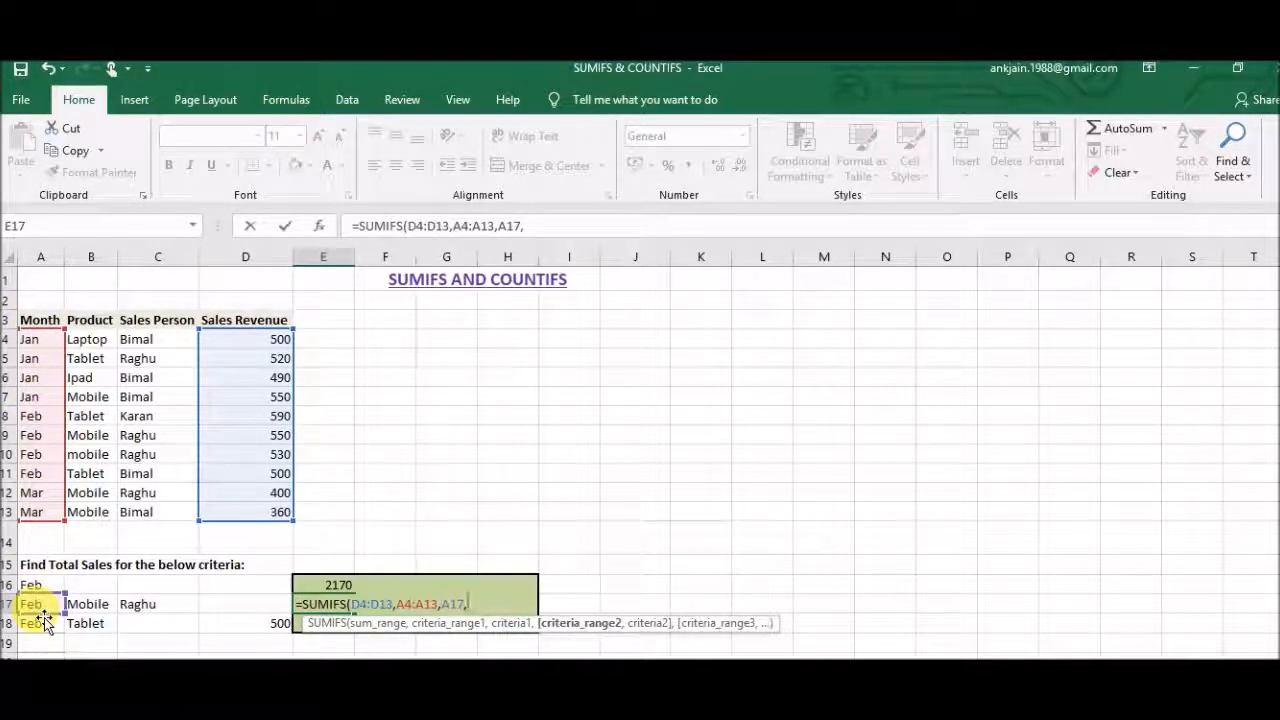
- Add the second SUMIFS condition, matching the Product cells B4:B13 against the criterion in B17
left_click(105, 346)
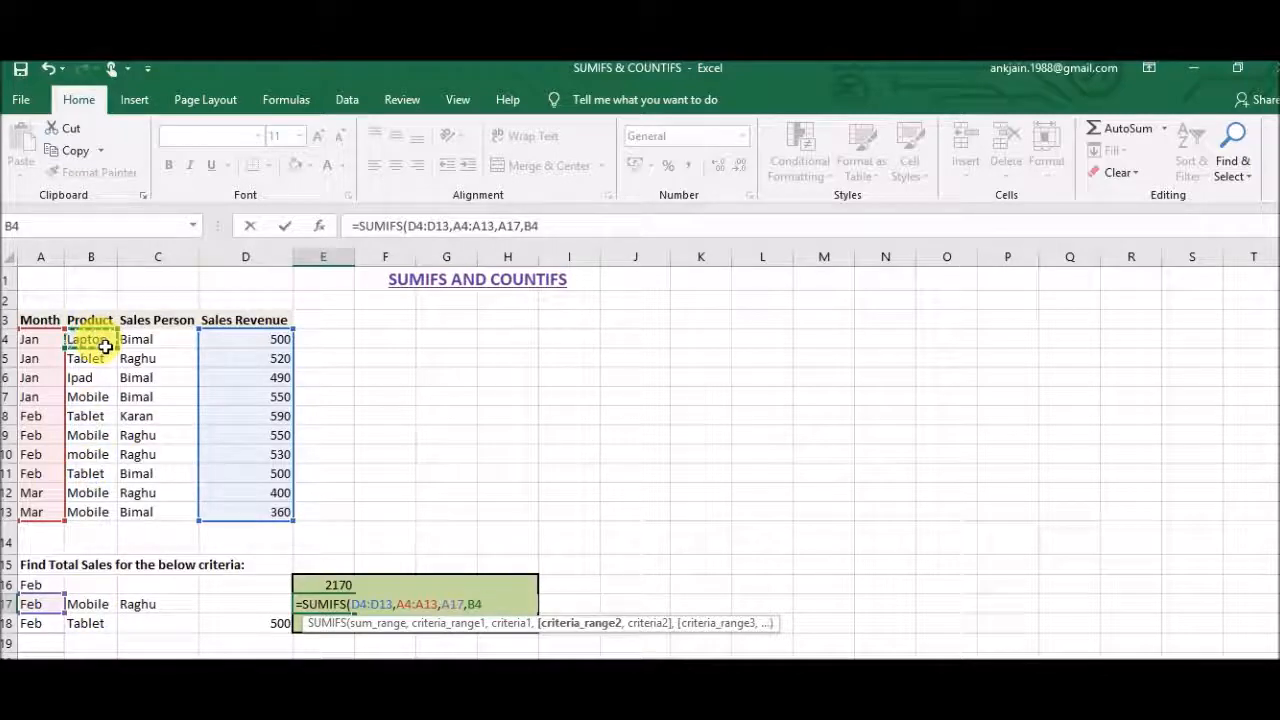
key("ctrl+shift+Down")
type(",")
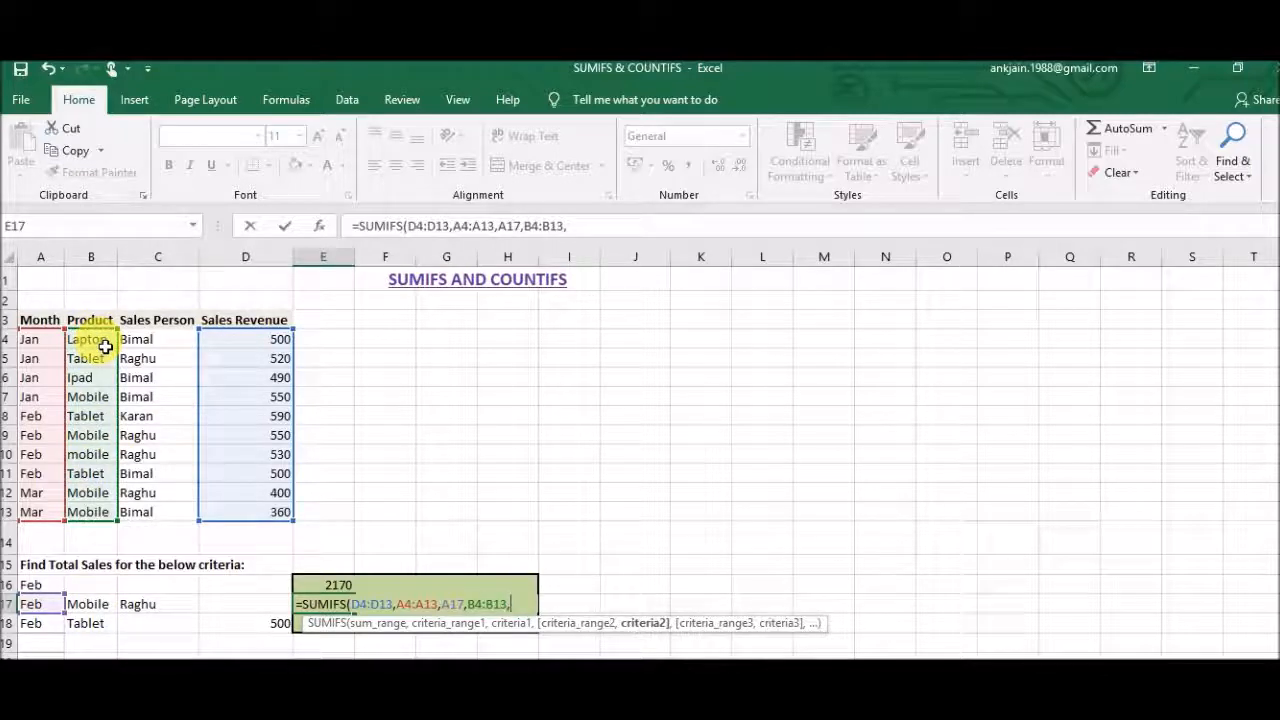
left_click(102, 612)
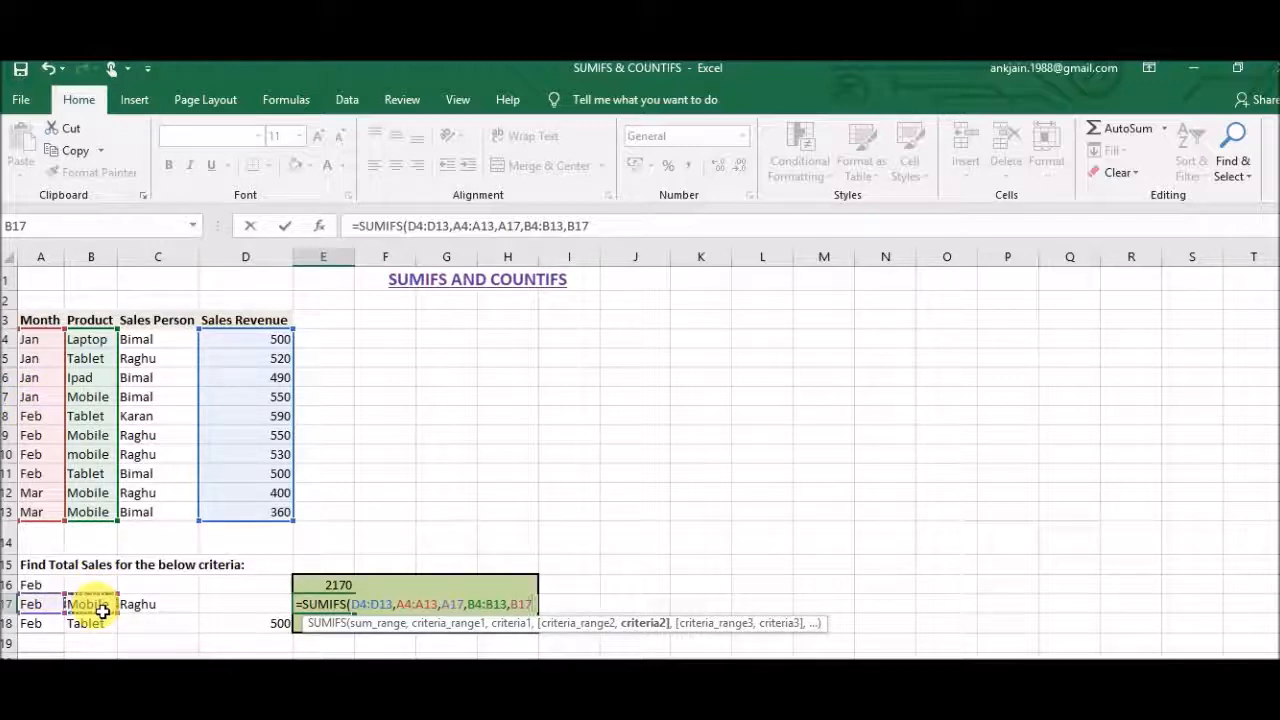
type(",")
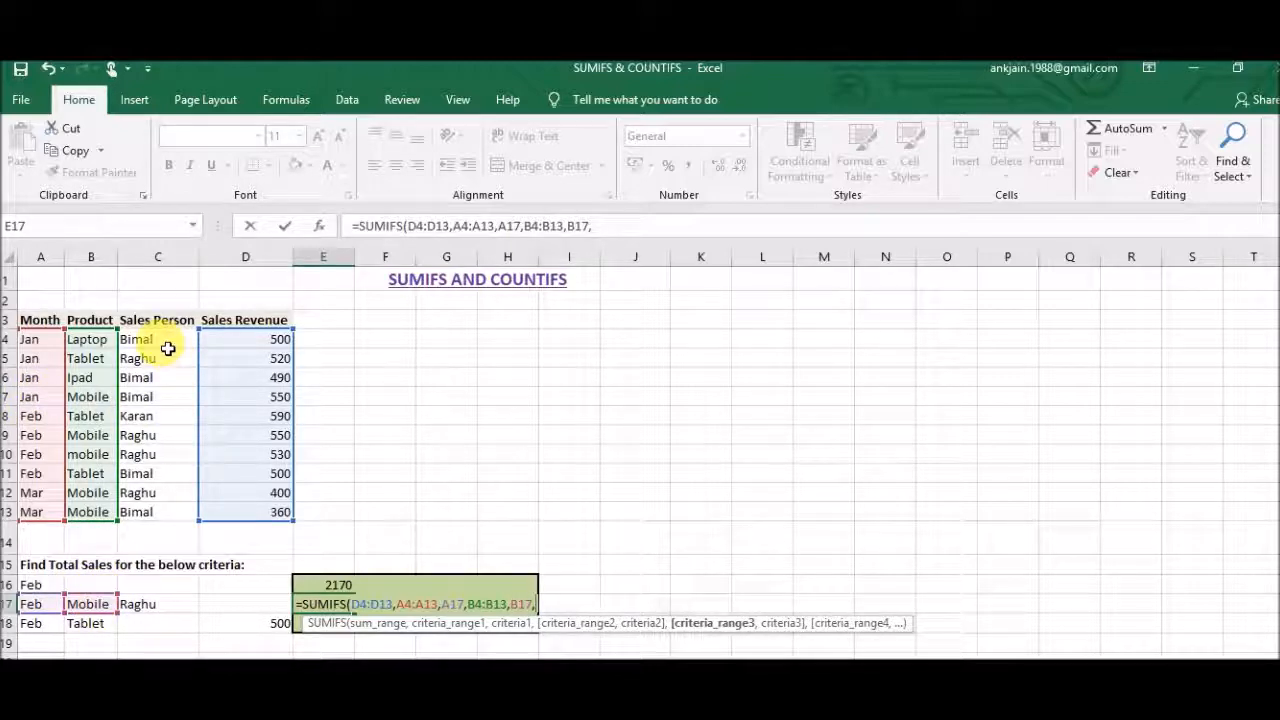
- Add the third SUMIFS condition, matching the Sales Person cells C4:C13 against the criterion in C17, and complete the formula in E17
left_click(168, 348)
key("ctrl+shift+Down")
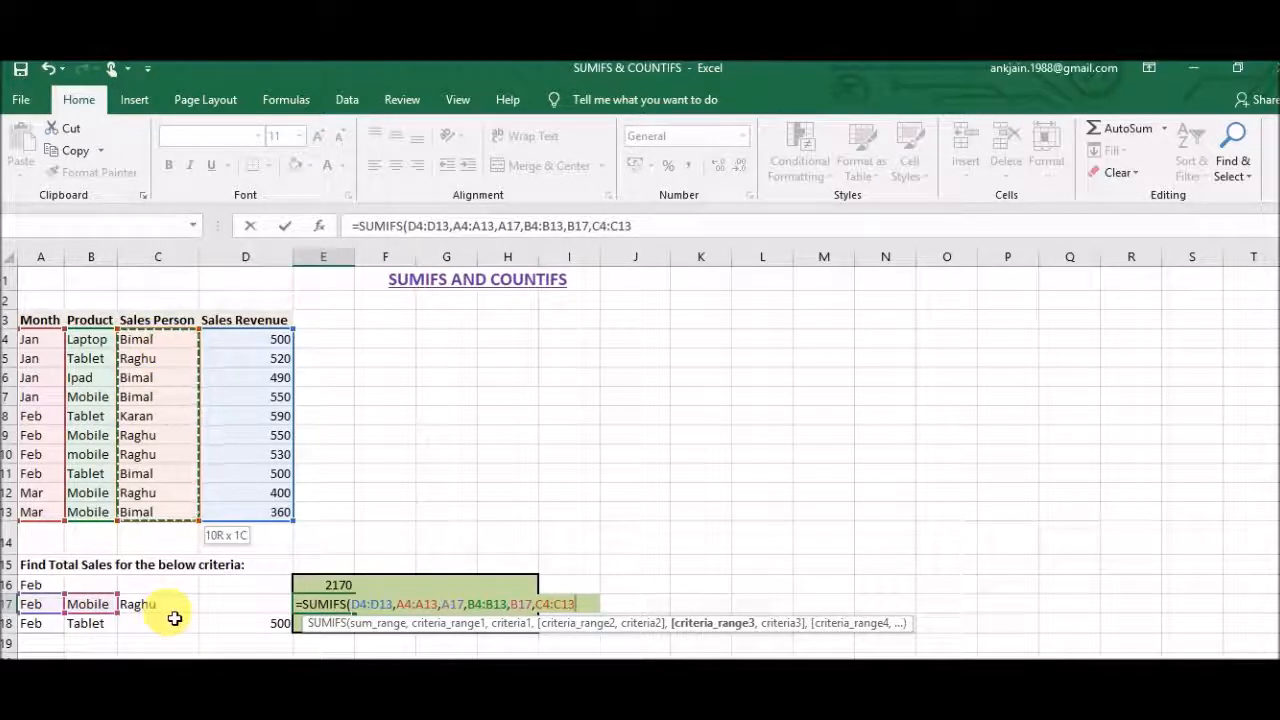
type(",")
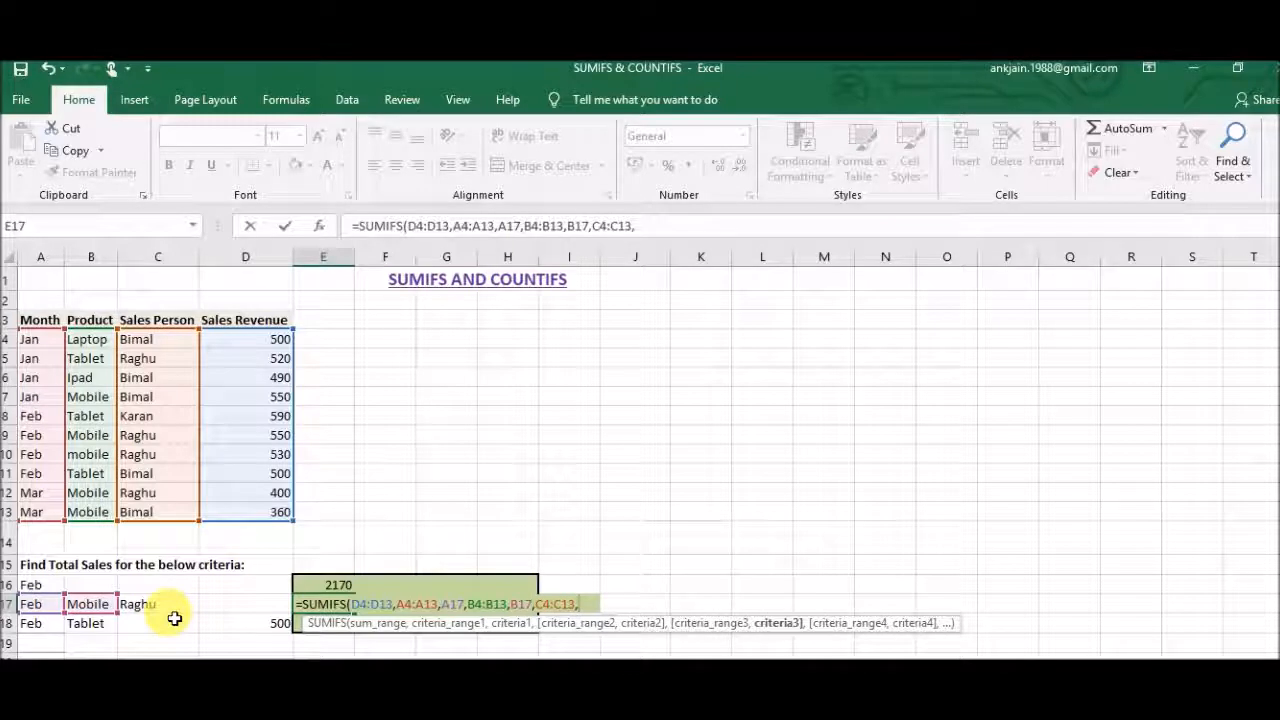
left_click(173, 610)
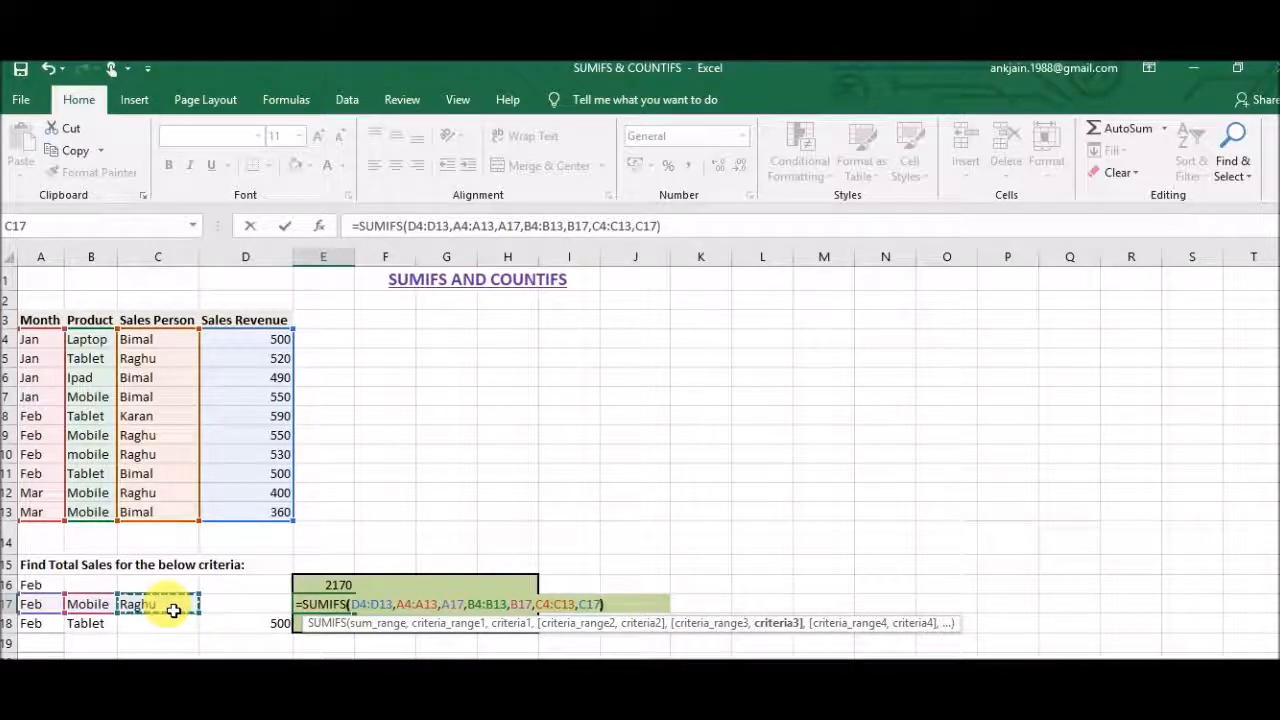
key("Return")
key("Up")
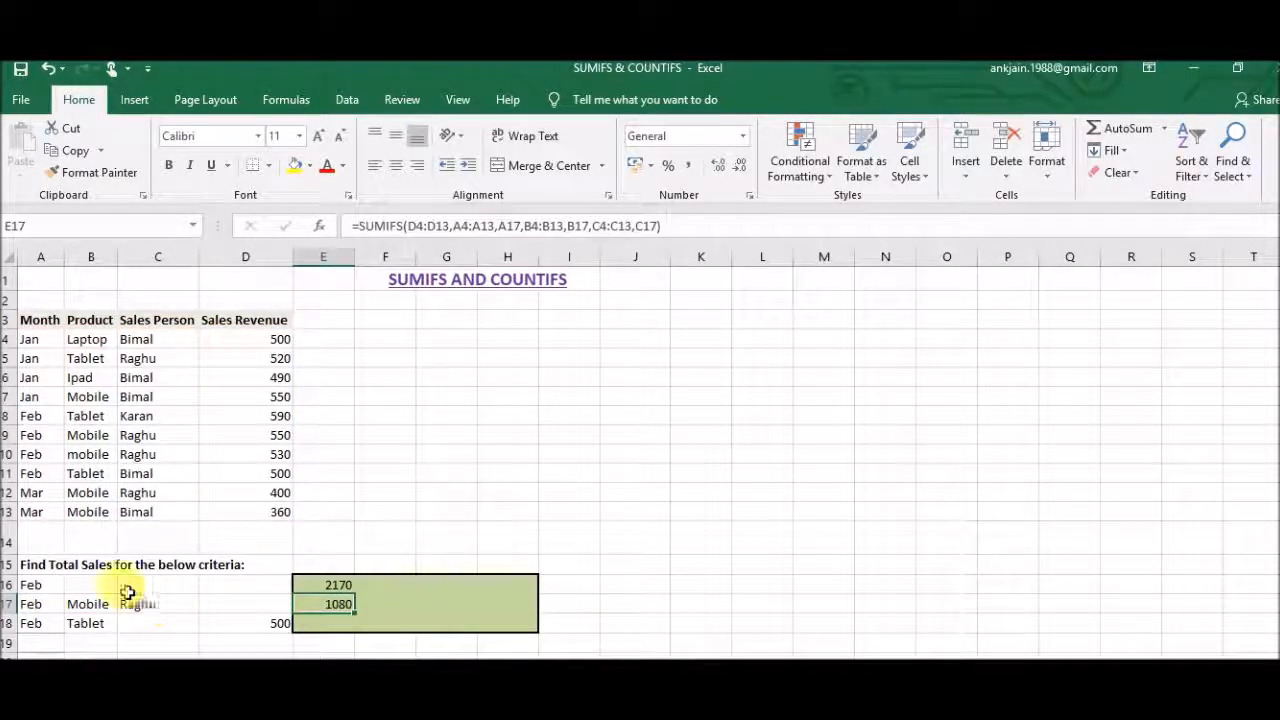
- Turn on filtering for the sales table's header row A3:D3
left_click(53, 320)
key("ctrl+shift+Right")
key("ctrl+shift+l")
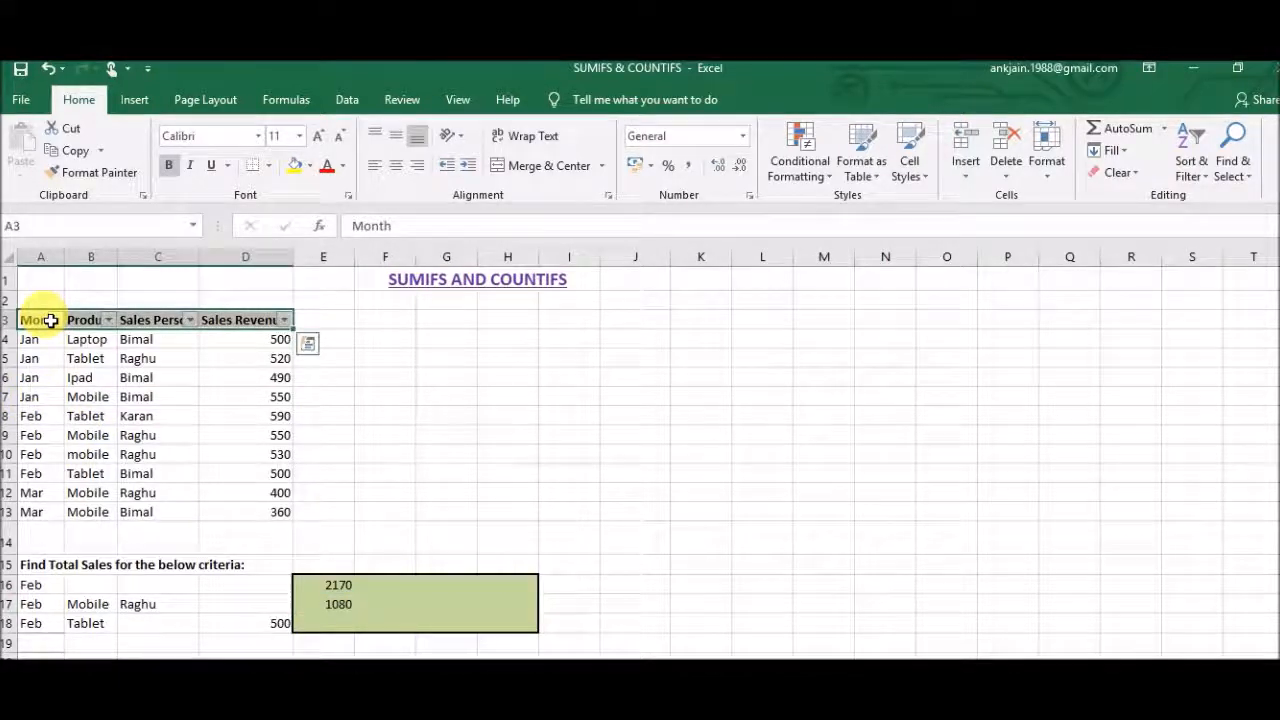
left_click(86, 360)
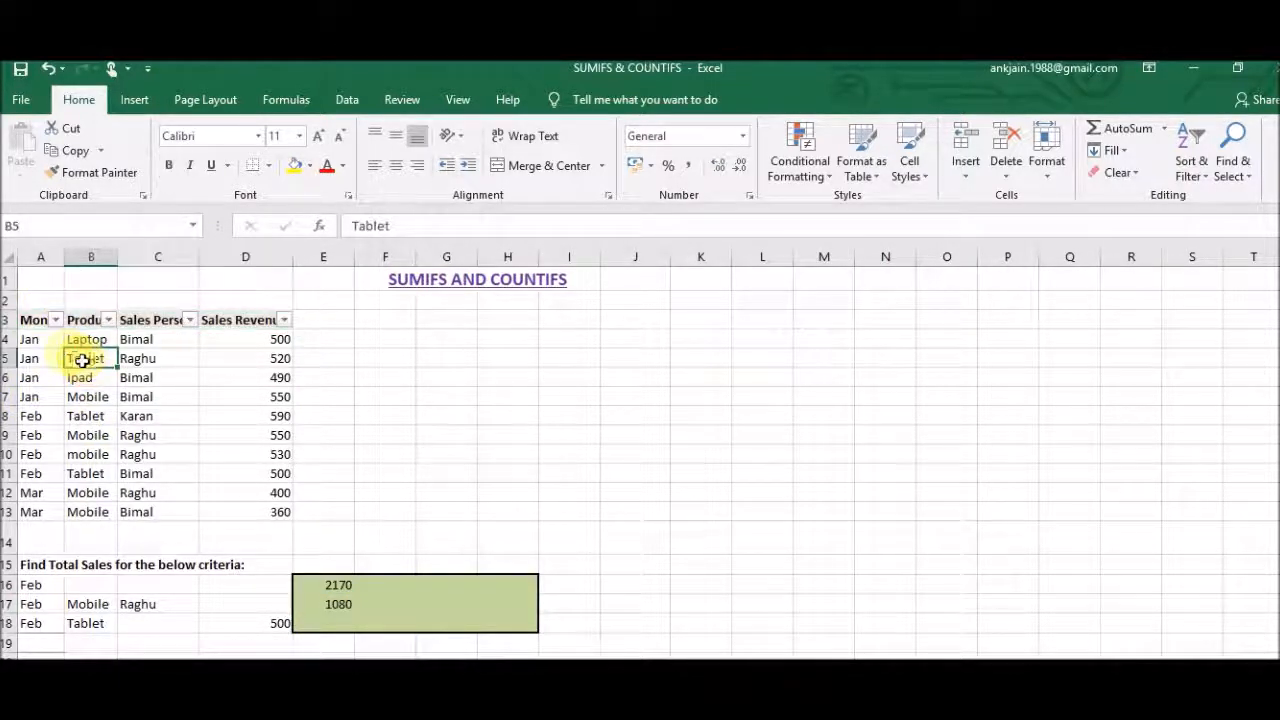
- Filter the Month column to show only Feb
left_click(56, 320)
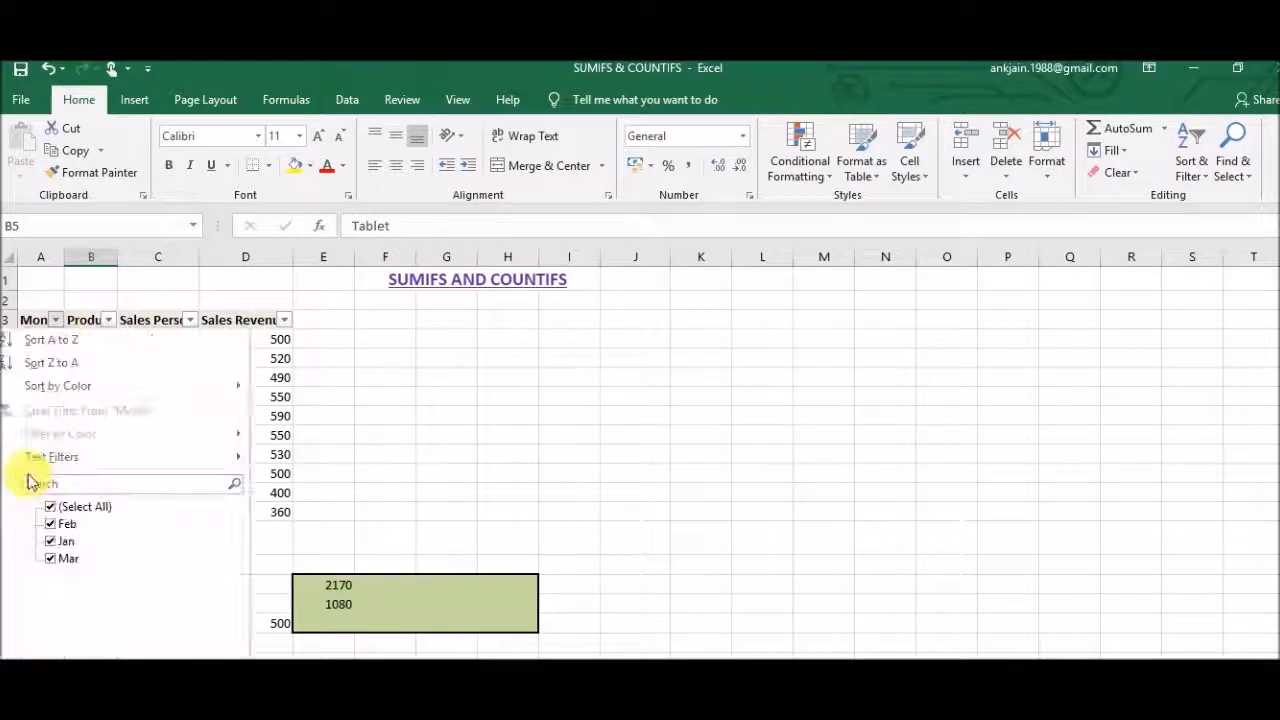
left_click(50, 507)
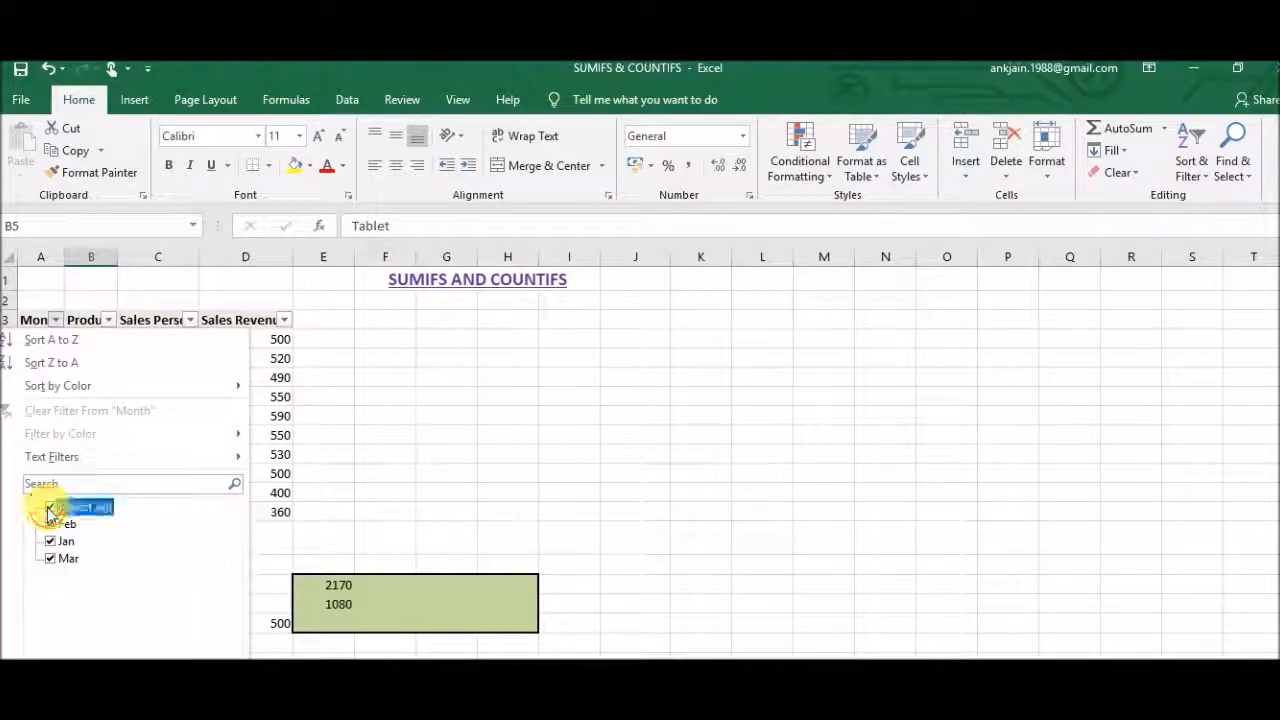
left_click(50, 524)
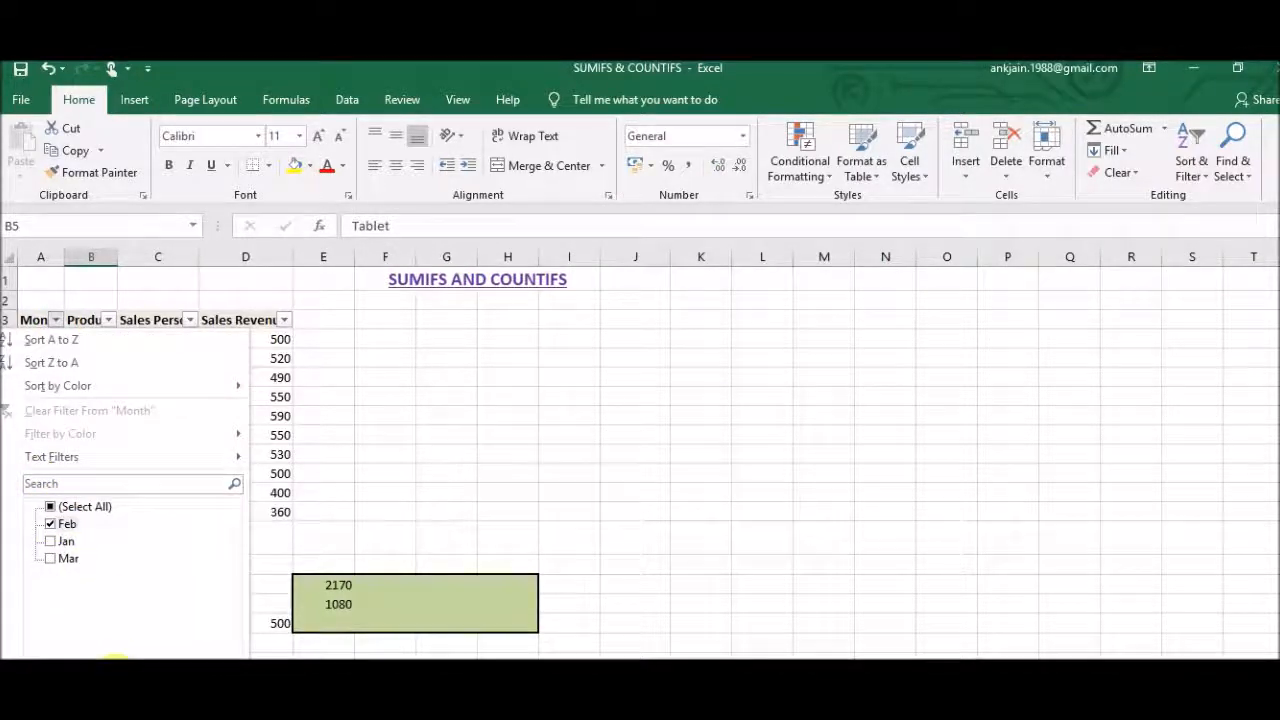
left_click(90, 650)
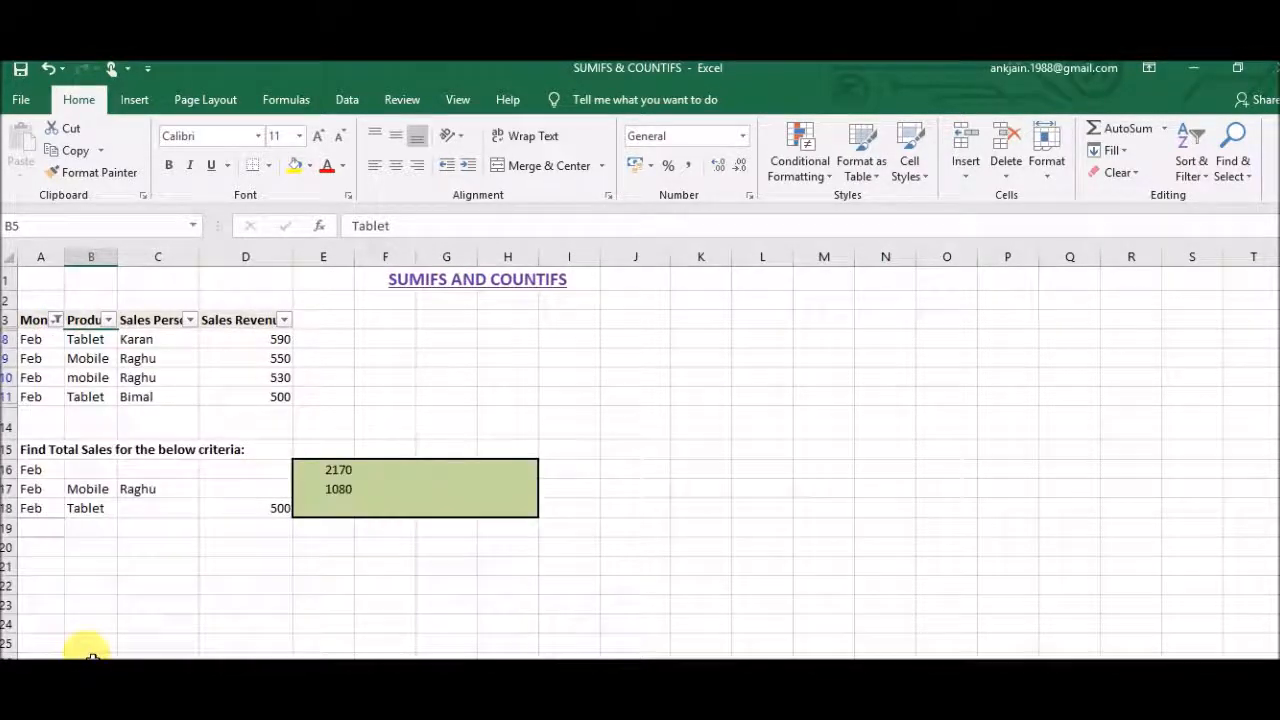
- Filter the Product column to show only Mobile
left_click(108, 320)
left_click(50, 507)
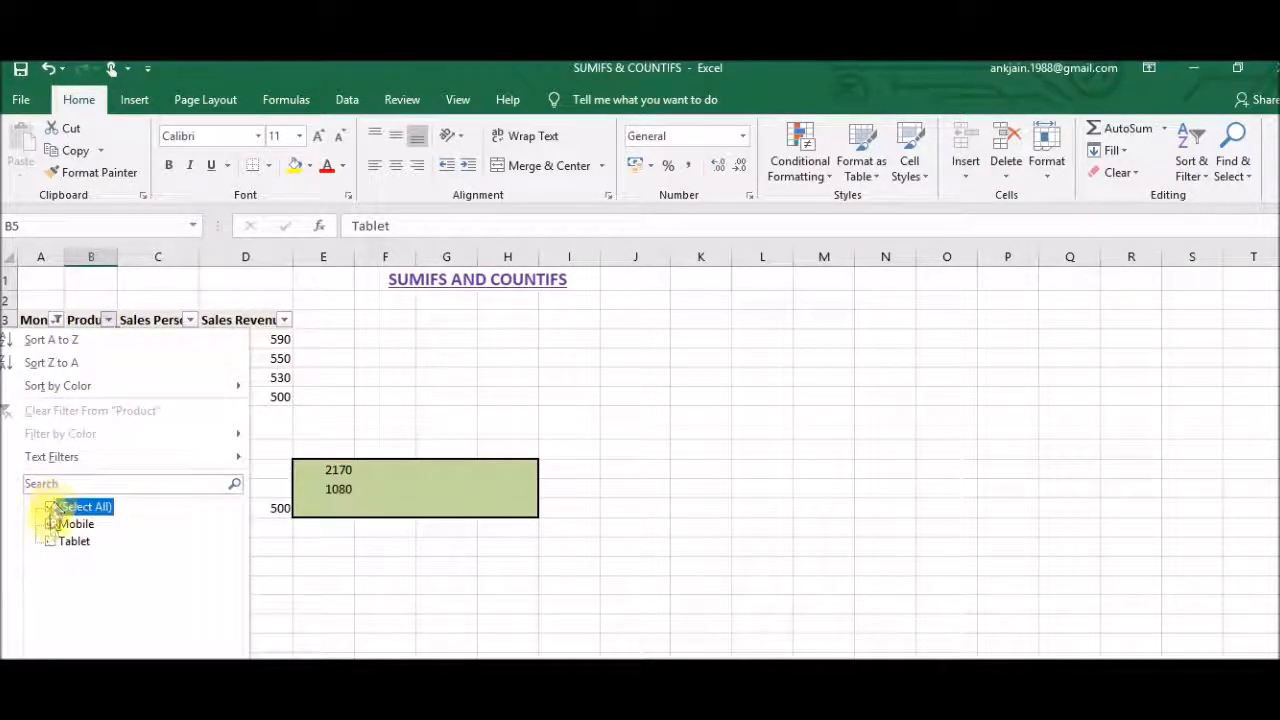
left_click(52, 524)
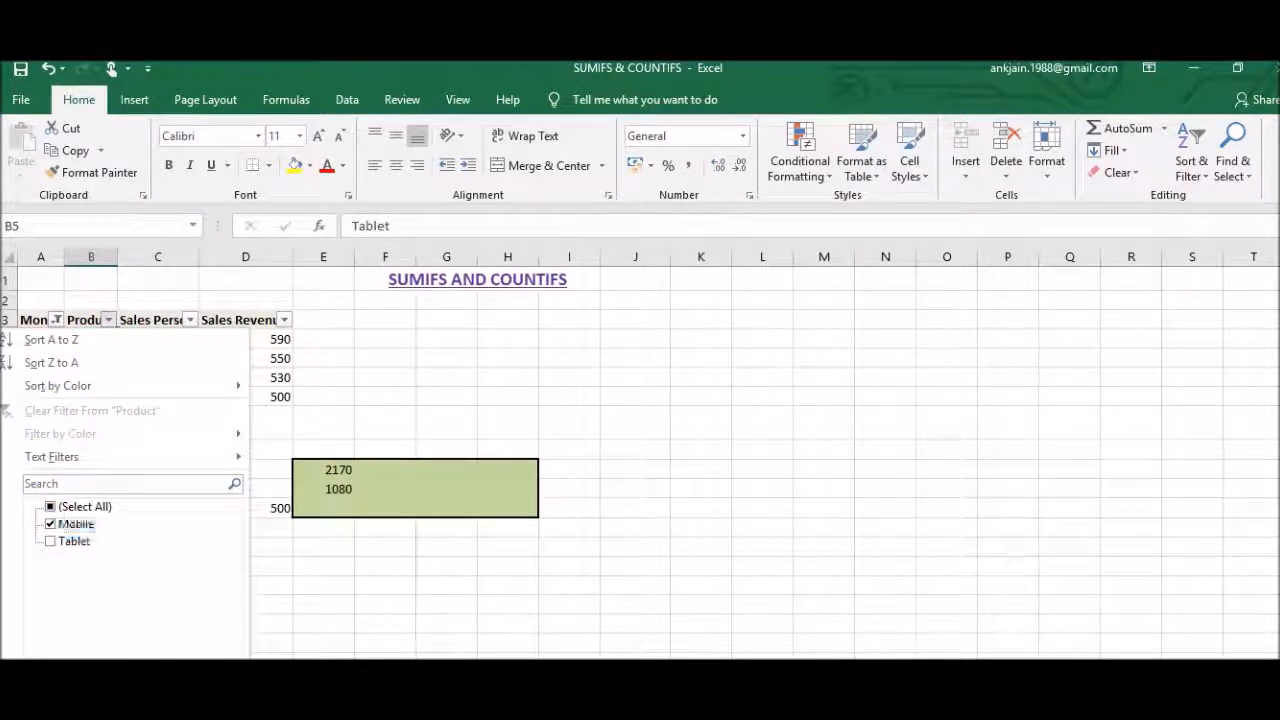
left_click(90, 650)
- Check the Sales Person filter values, and compare the sum of the filtered revenues D9:D10 with the SUMIFS result in E17
left_click(190, 320)
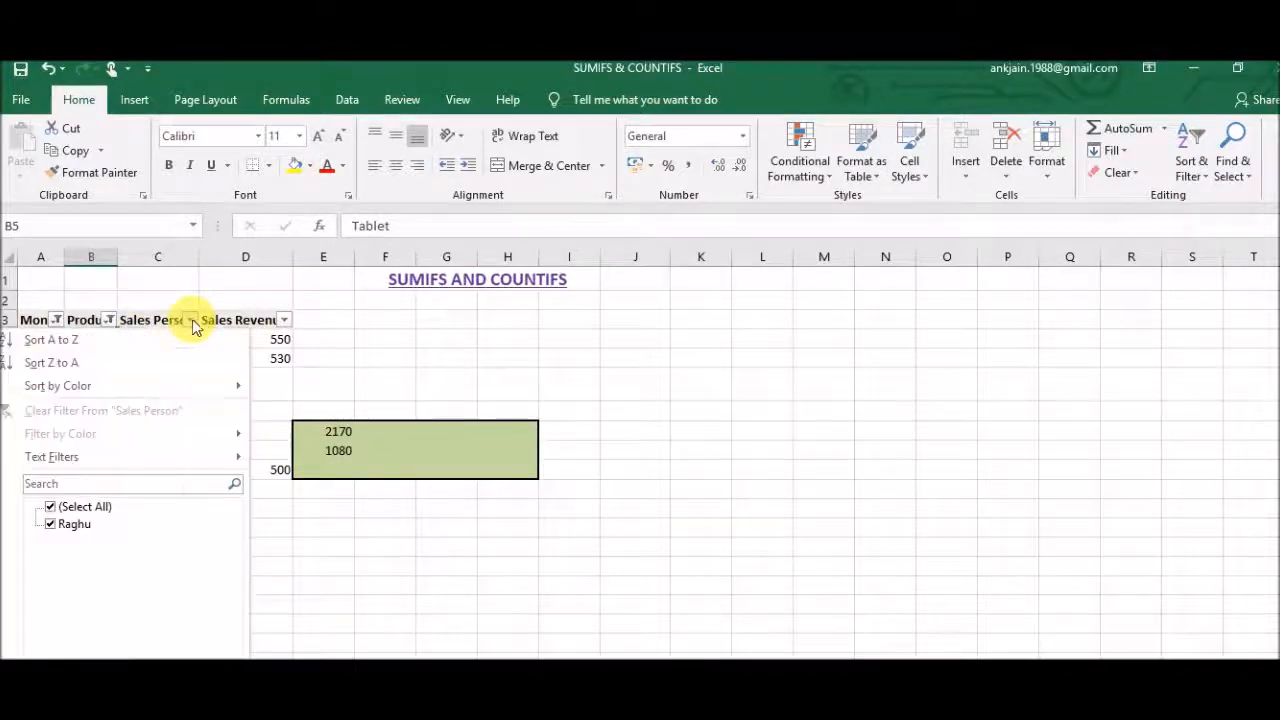
left_click(293, 387)
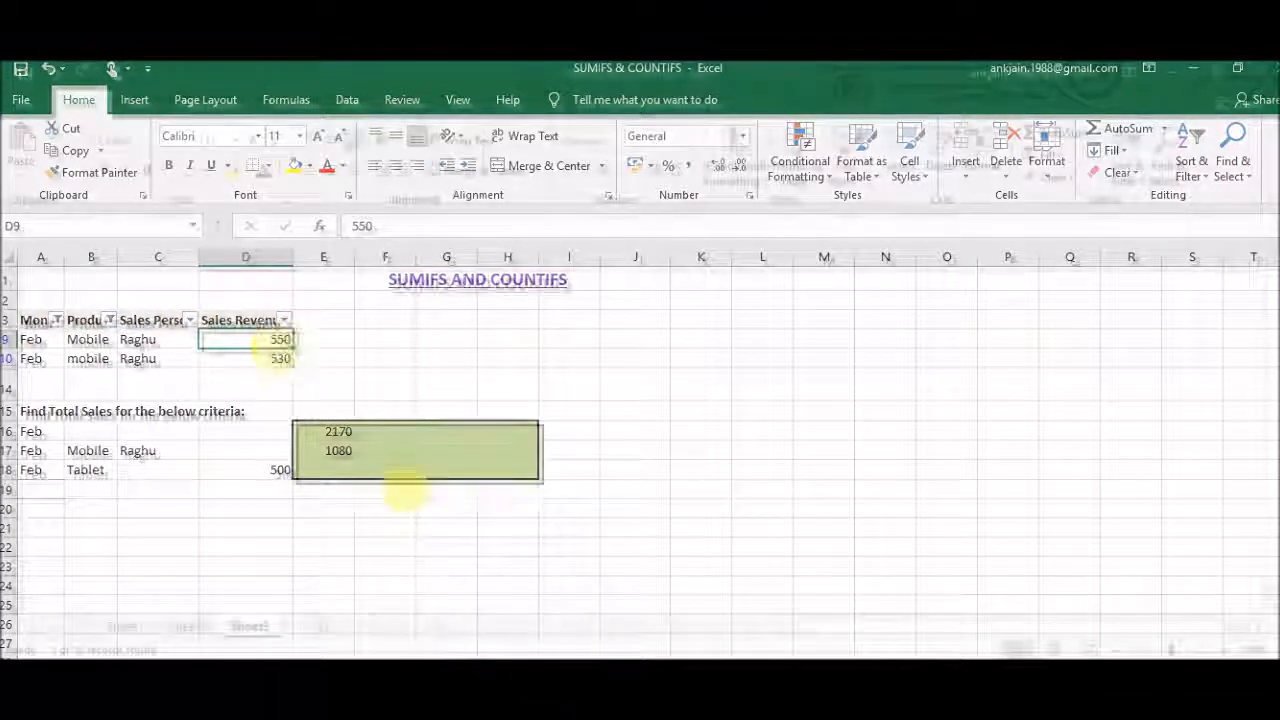
left_click_drag(272, 340, 280, 359)
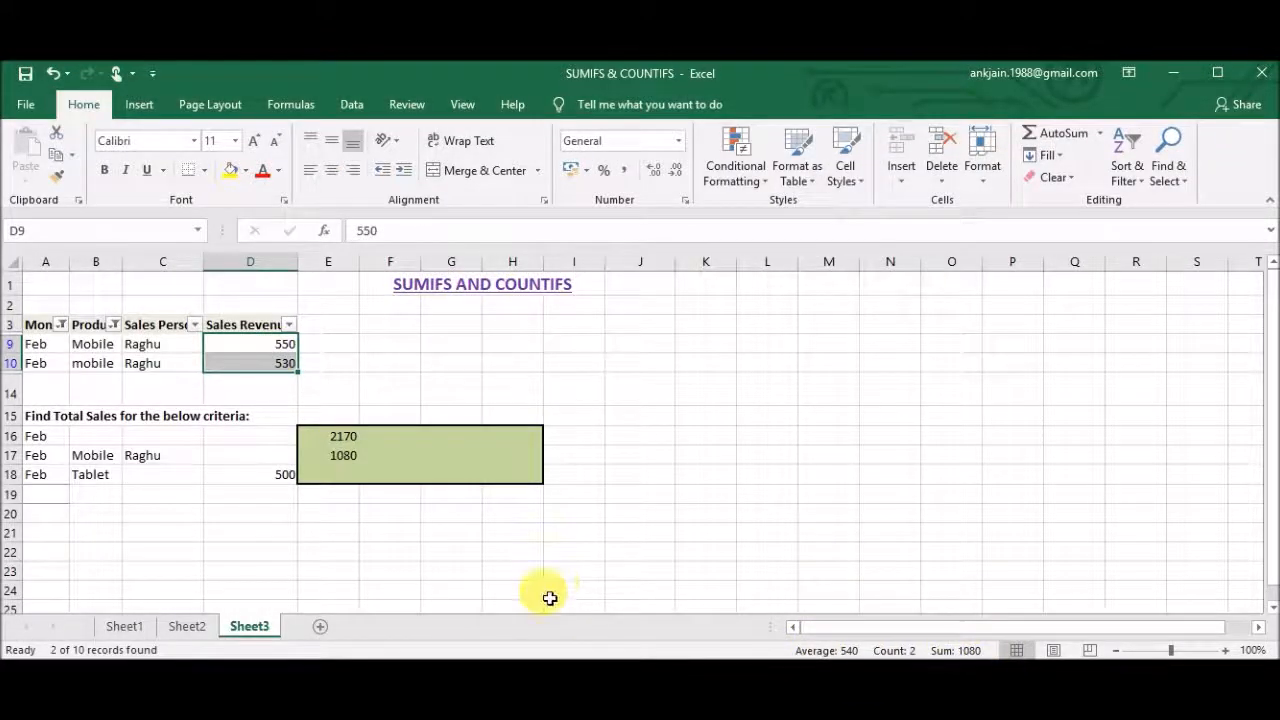
left_click(352, 459)
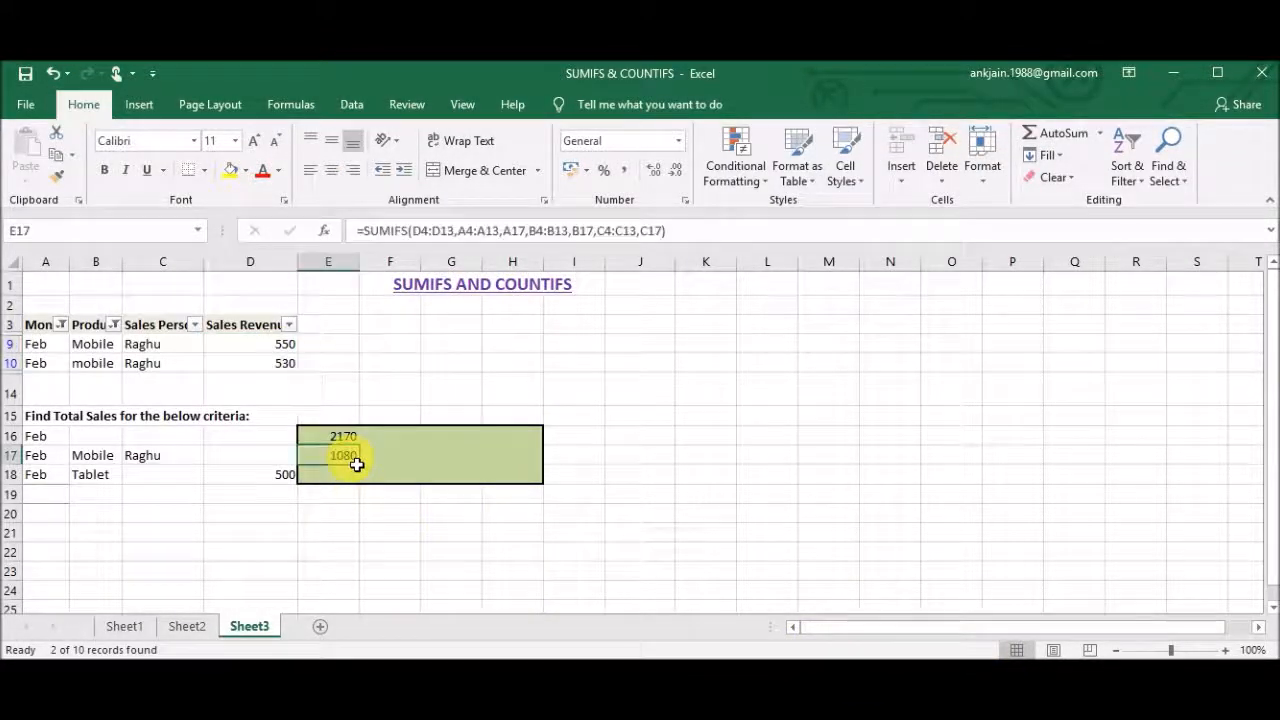
left_click(357, 467)
type("=su")
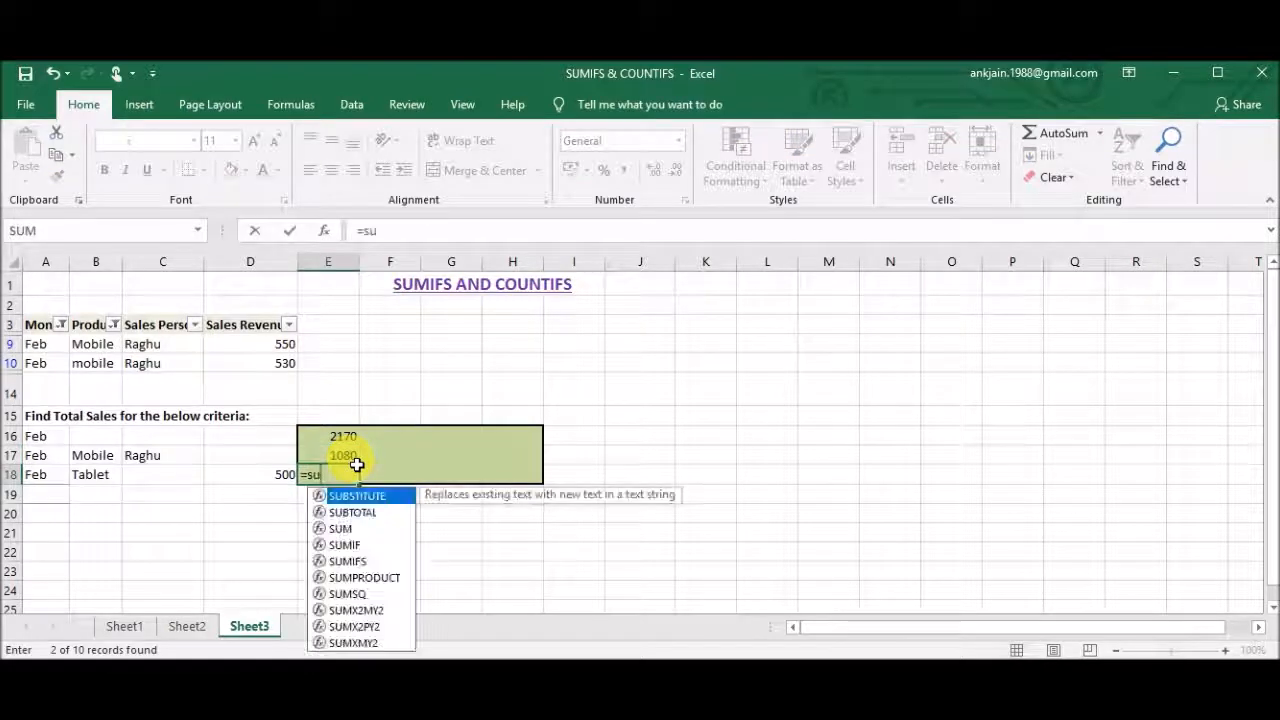
type("mi")
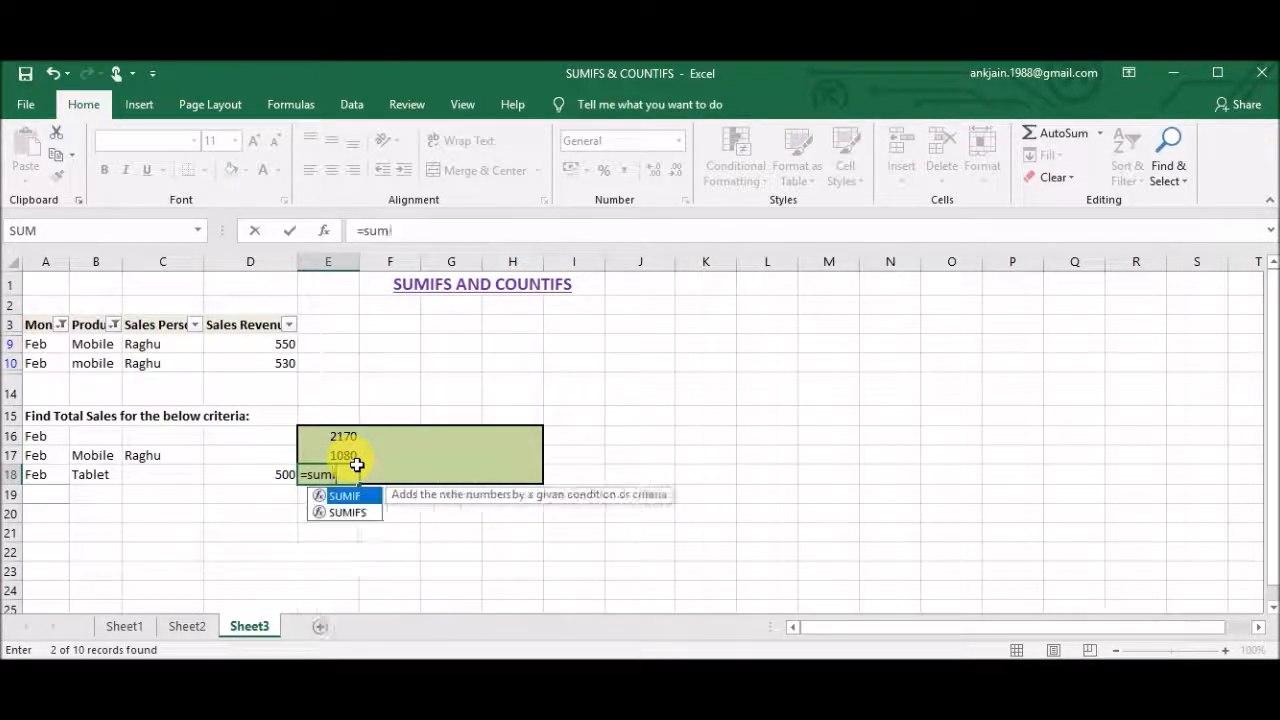
type("f")
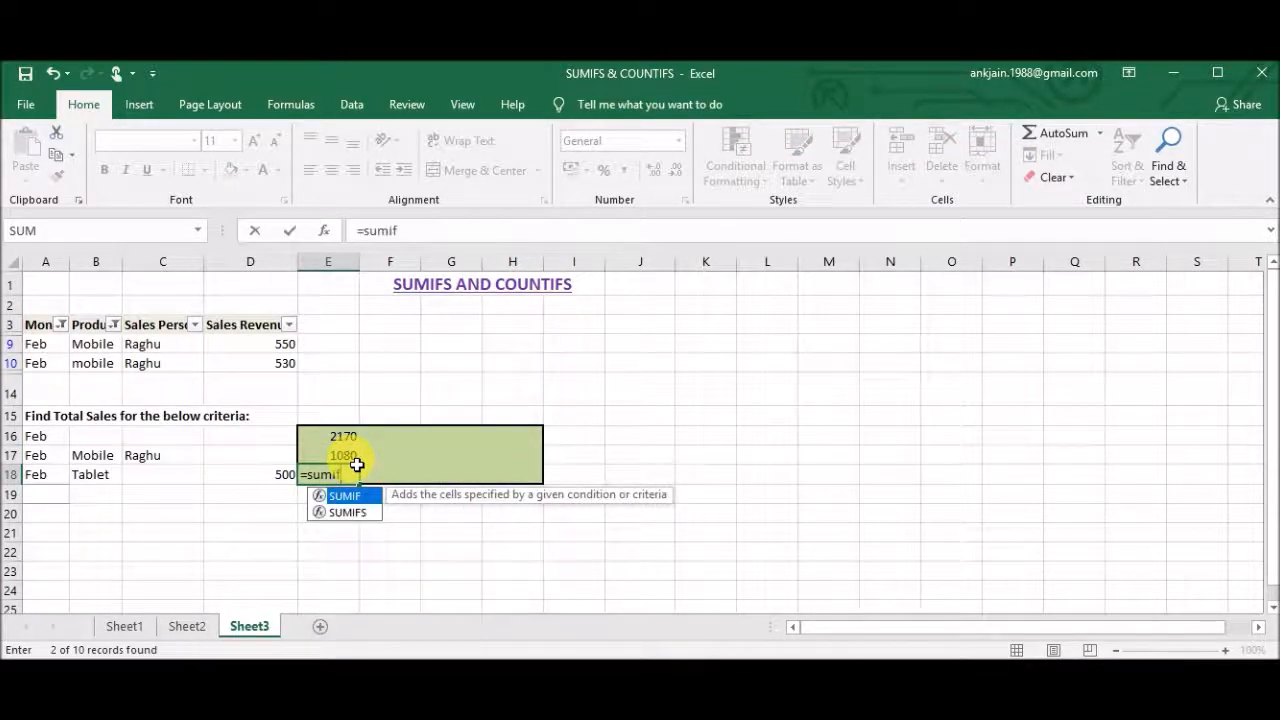
type("s)")
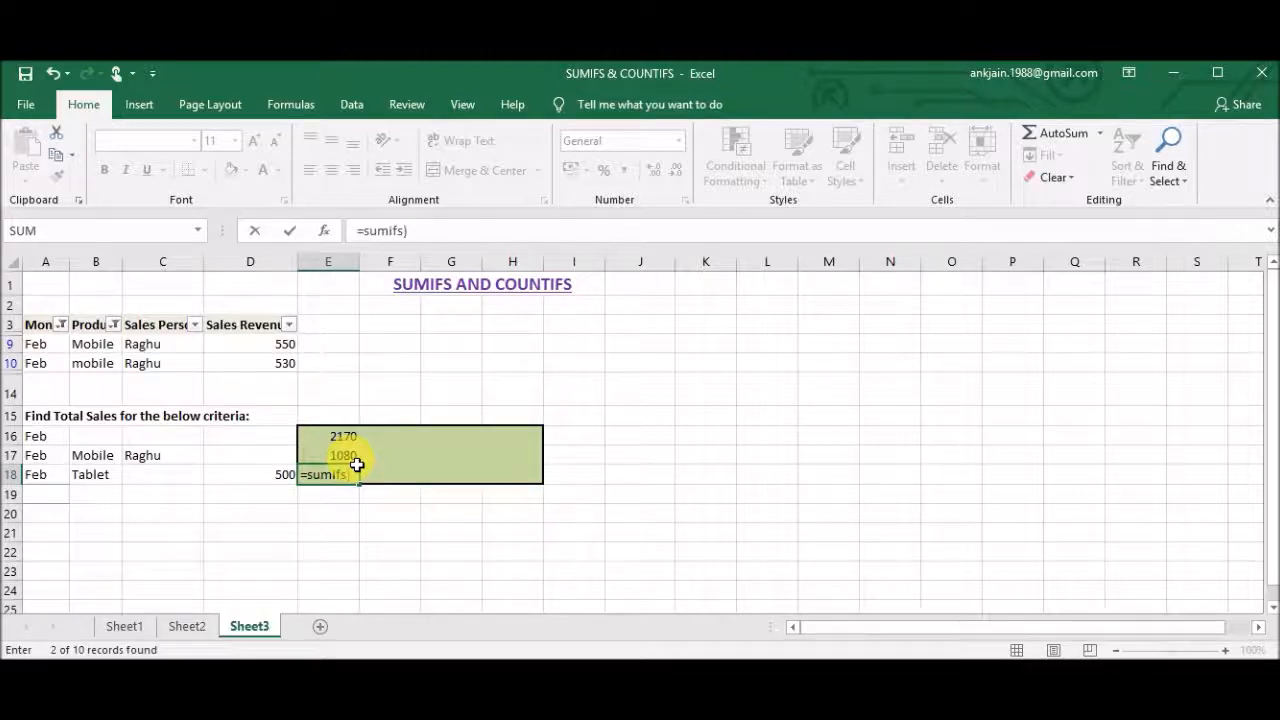
key("BackSpace")
type("(")
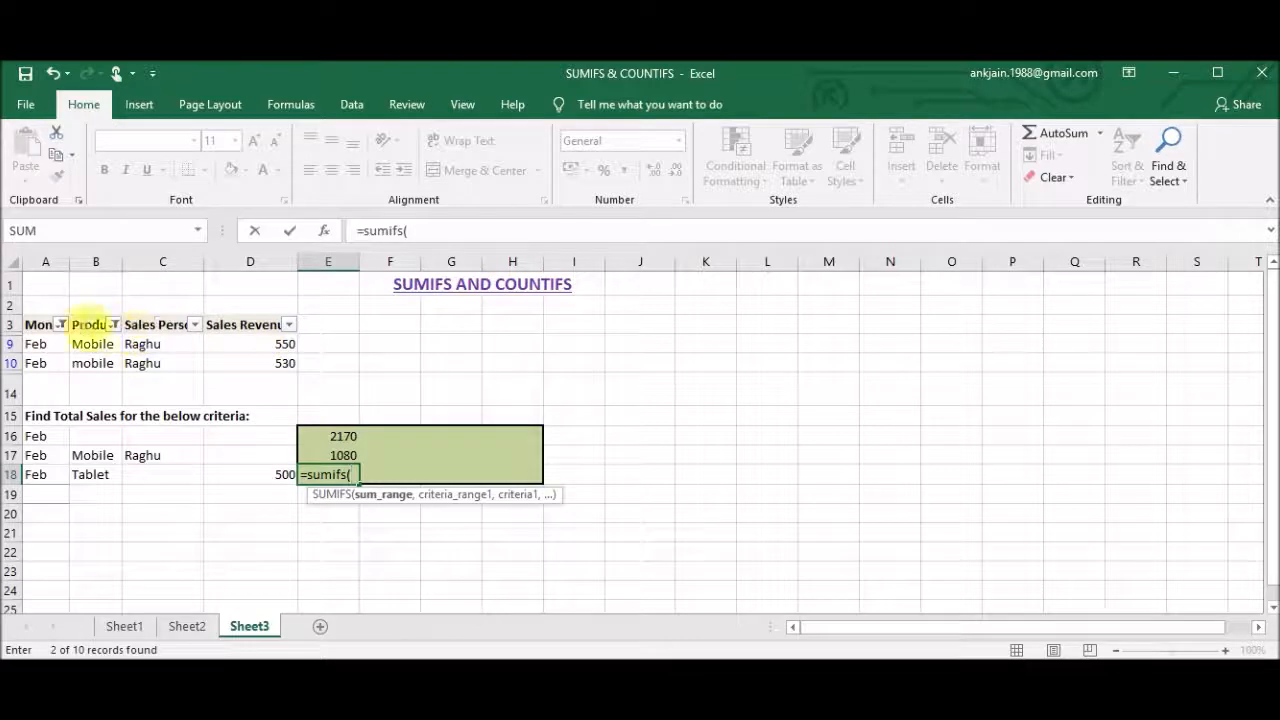
key("BackSpace")
key("BackSpace")
key("BackSpace")
key("BackSpace")
key("BackSpace")
key("BackSpace")
key("BackSpace")
key("BackSpace")
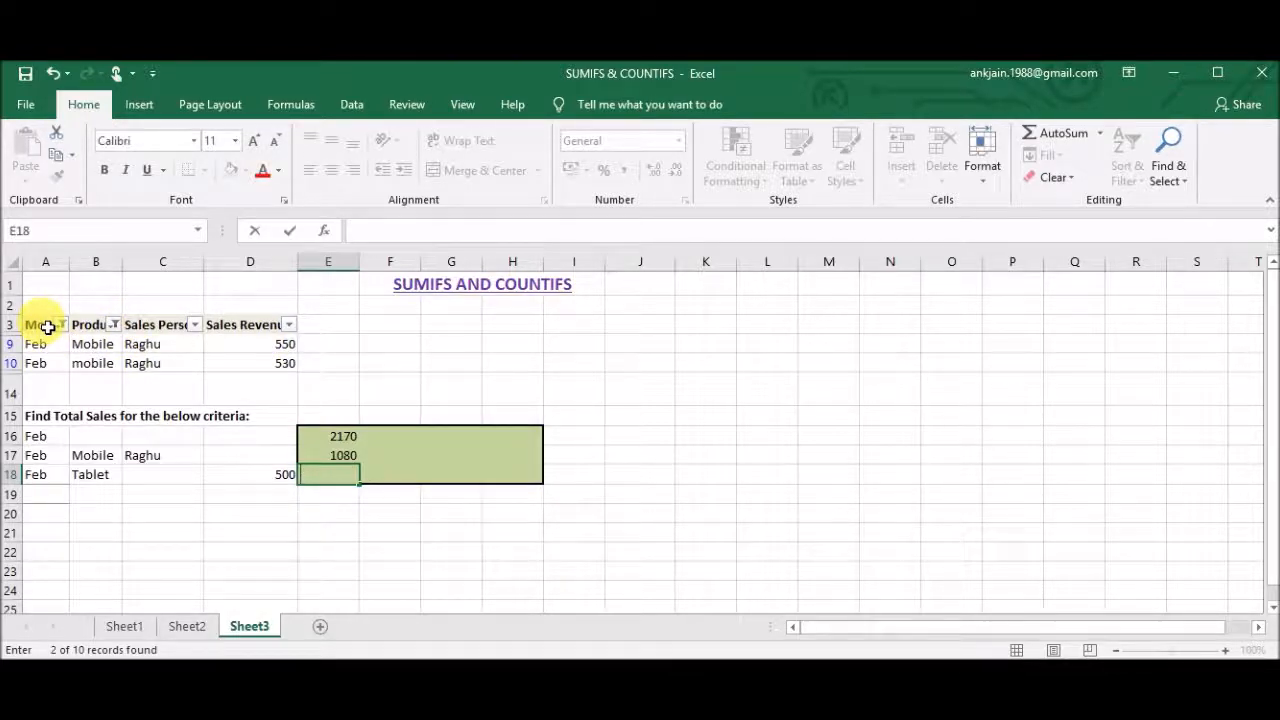
- Remove the filters from the sales table to show all its rows again
left_click(47, 327)
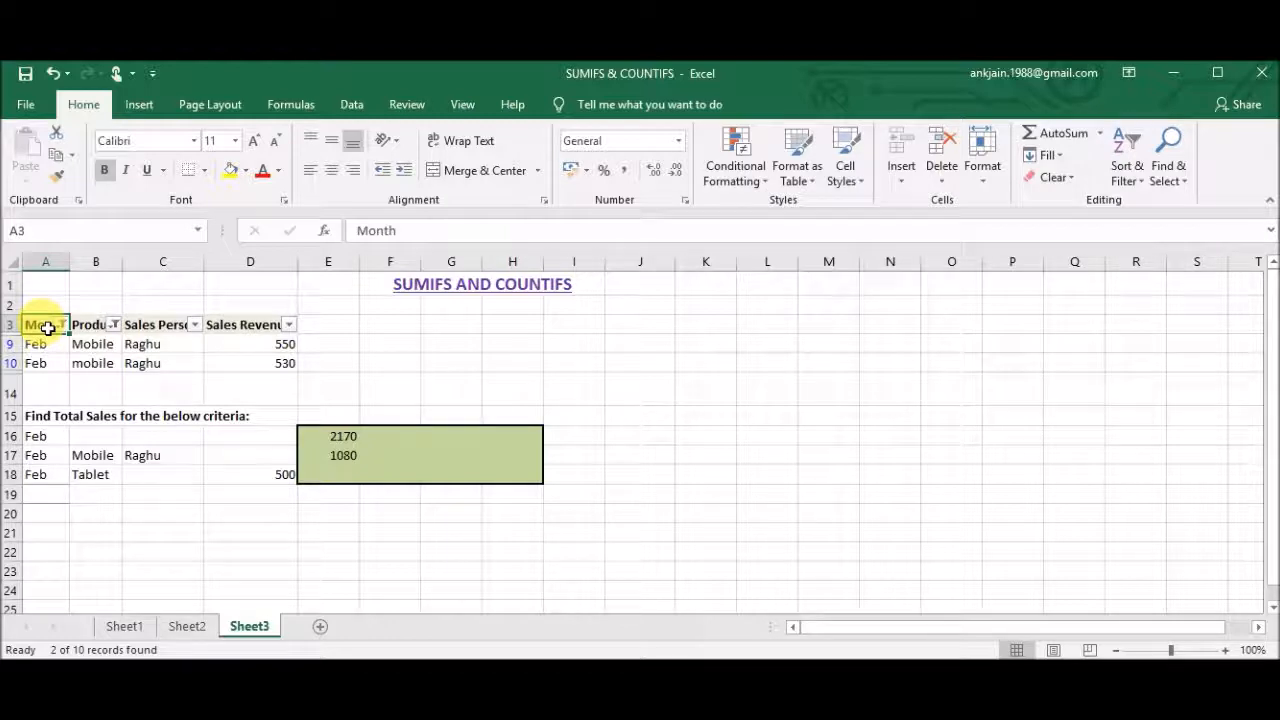
key("ctrl+shift+Right")
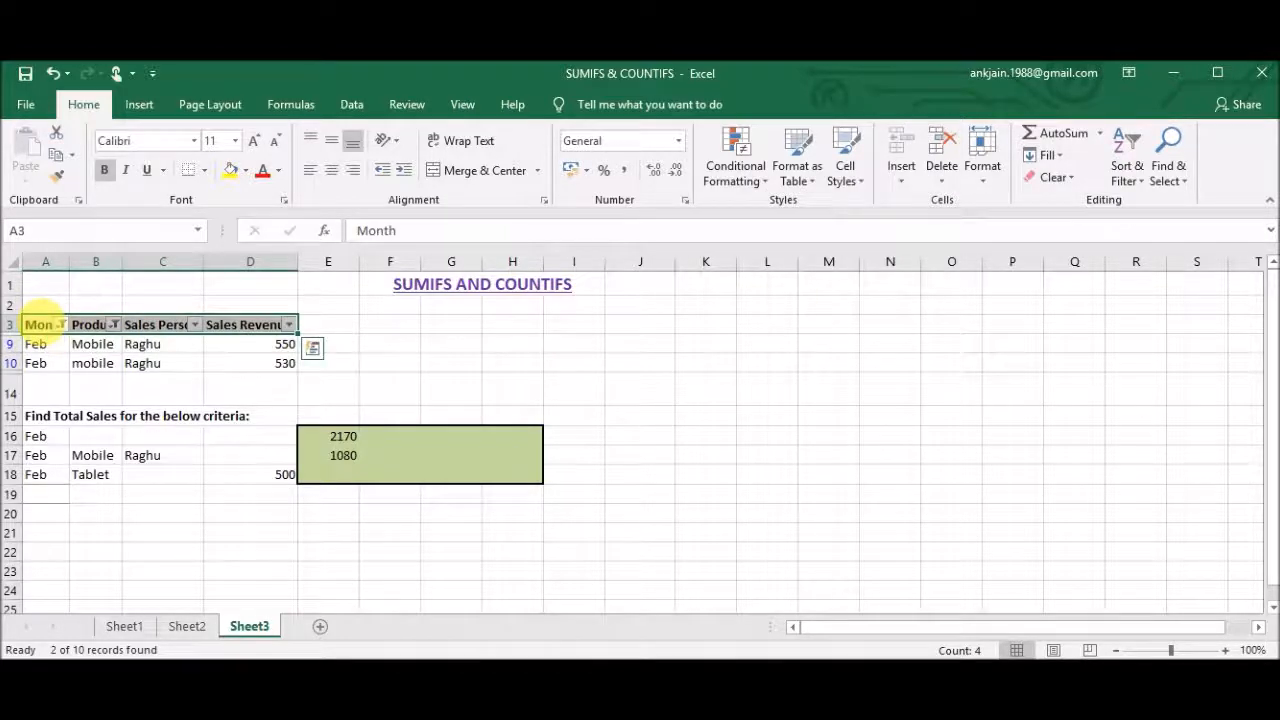
key("ctrl+shift+l")
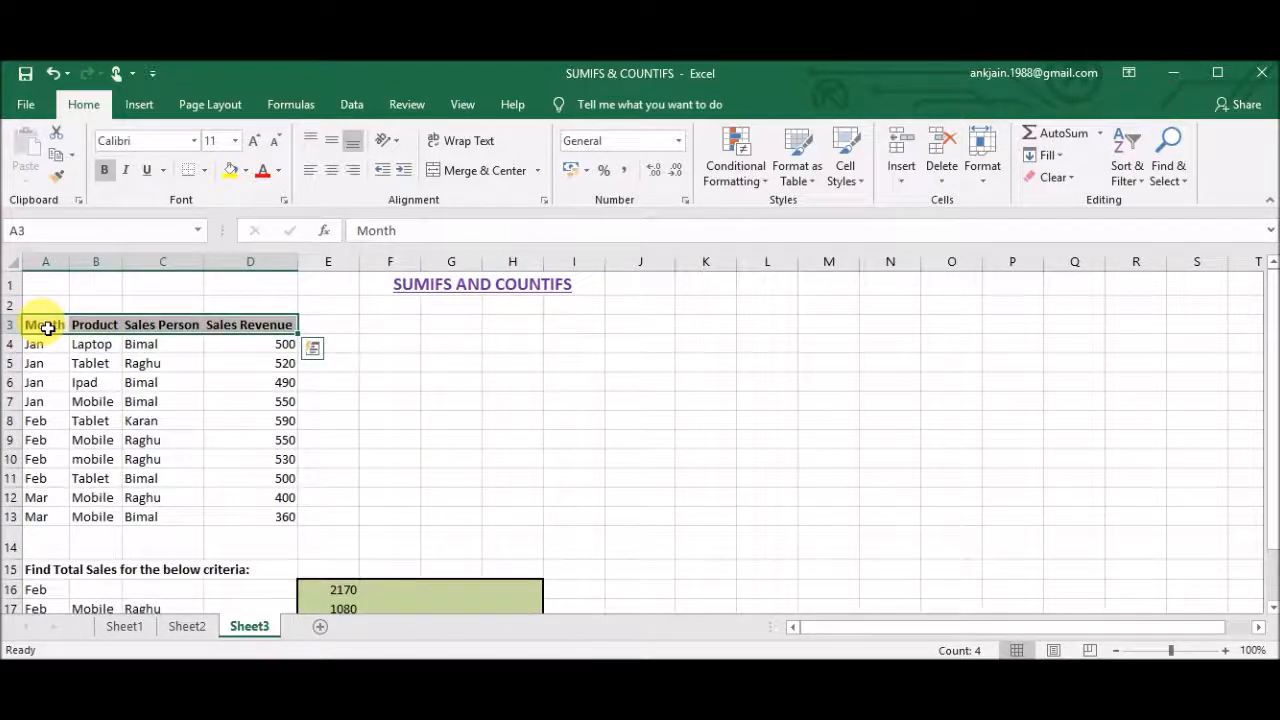
left_click(510, 419)
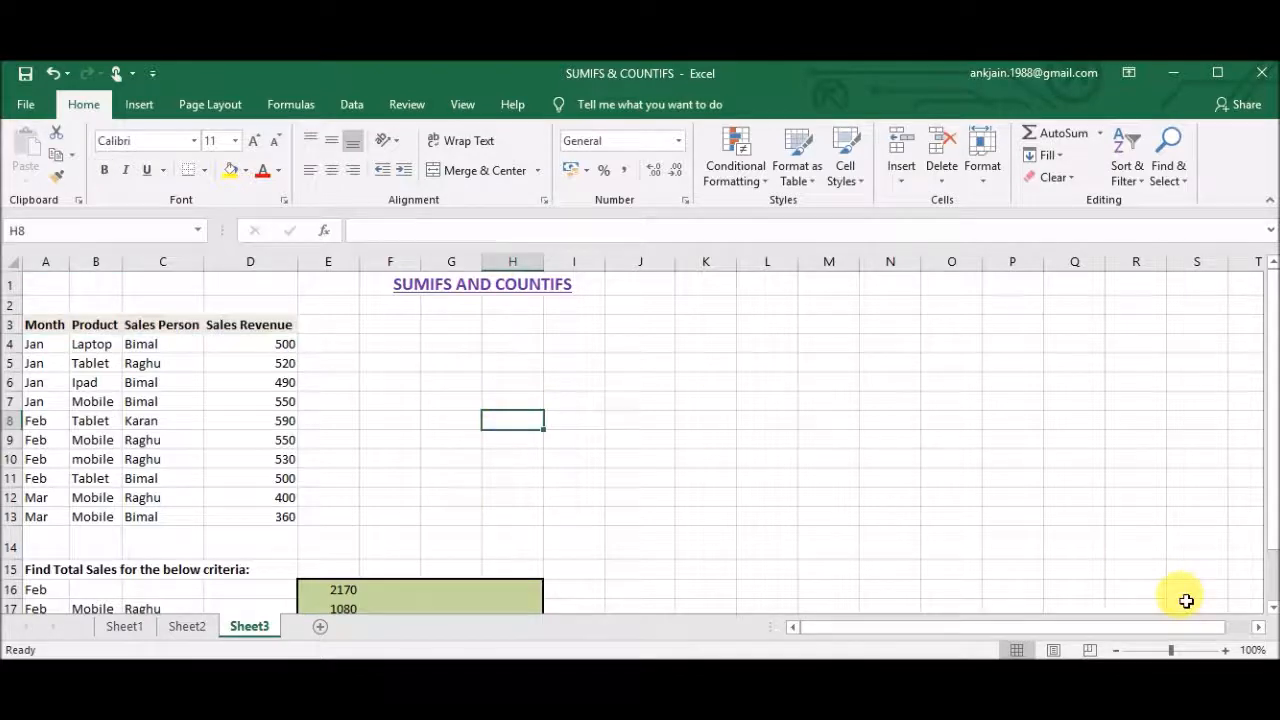
- Start a SUMIFS formula in E18 with Sales Revenue D4:D13 as the sum range
left_click(1272, 607)
left_click(1272, 609)
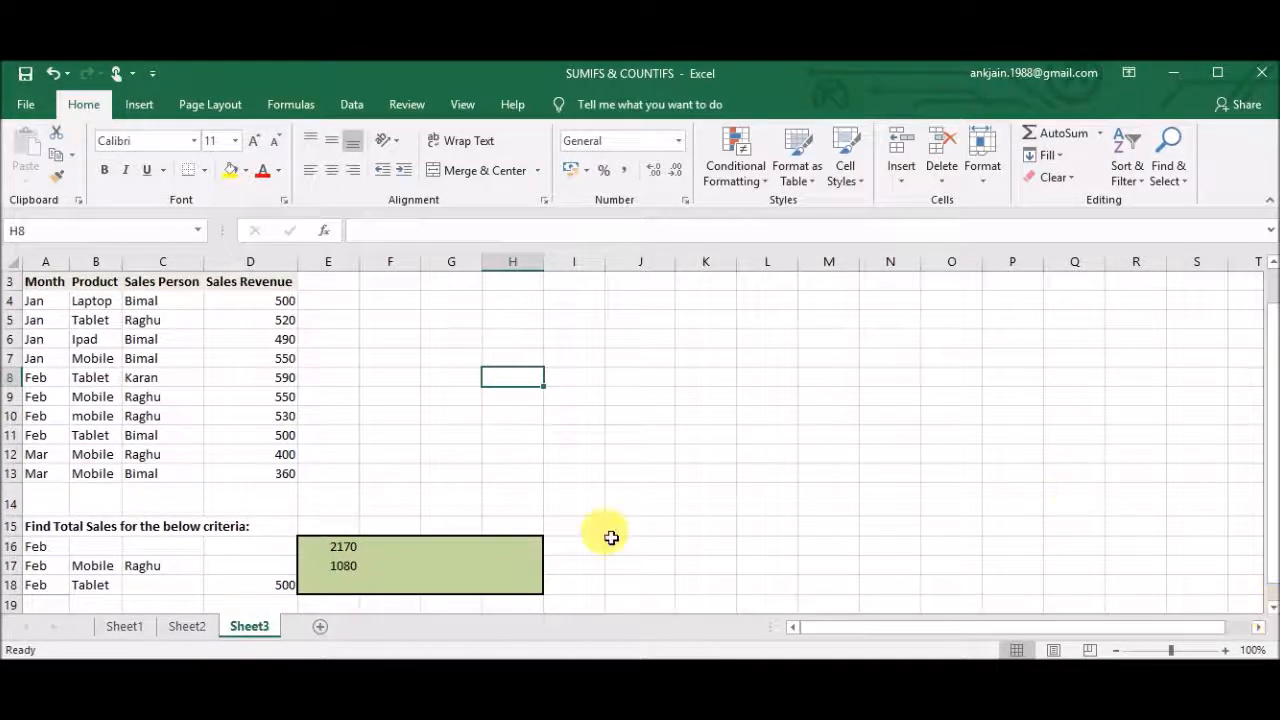
left_click(334, 592)
type("=")
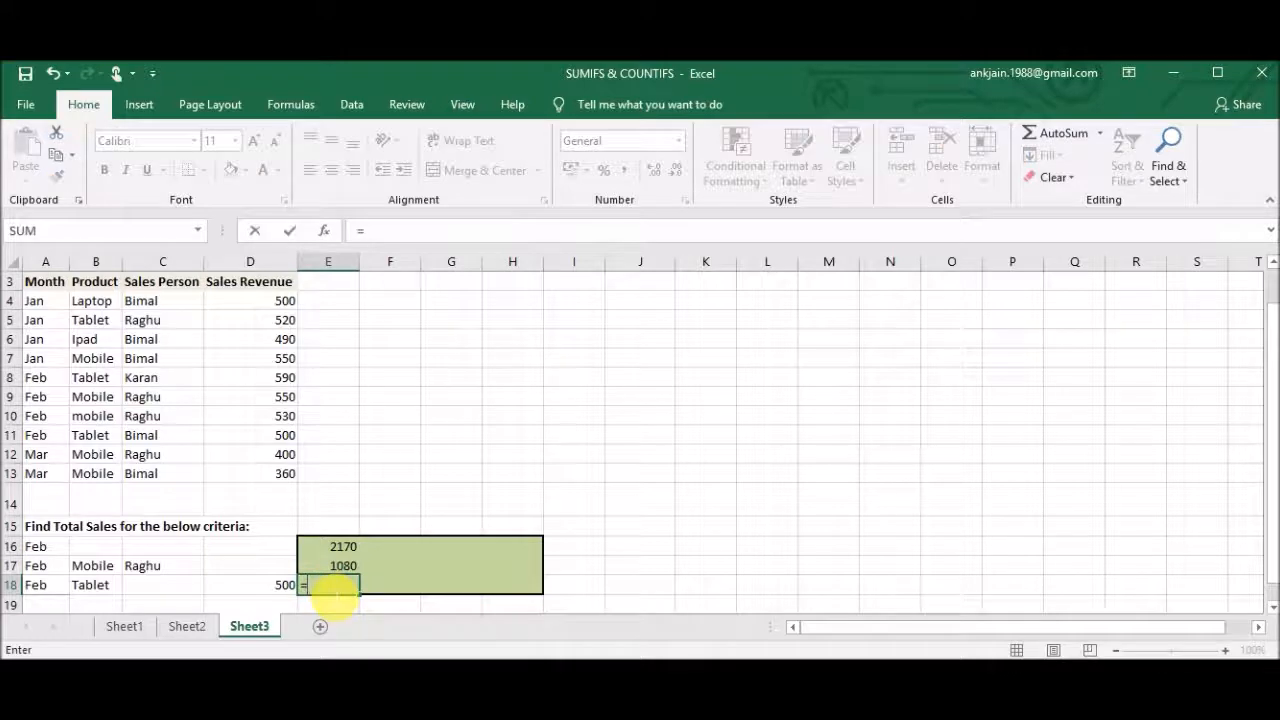
type("sumi")
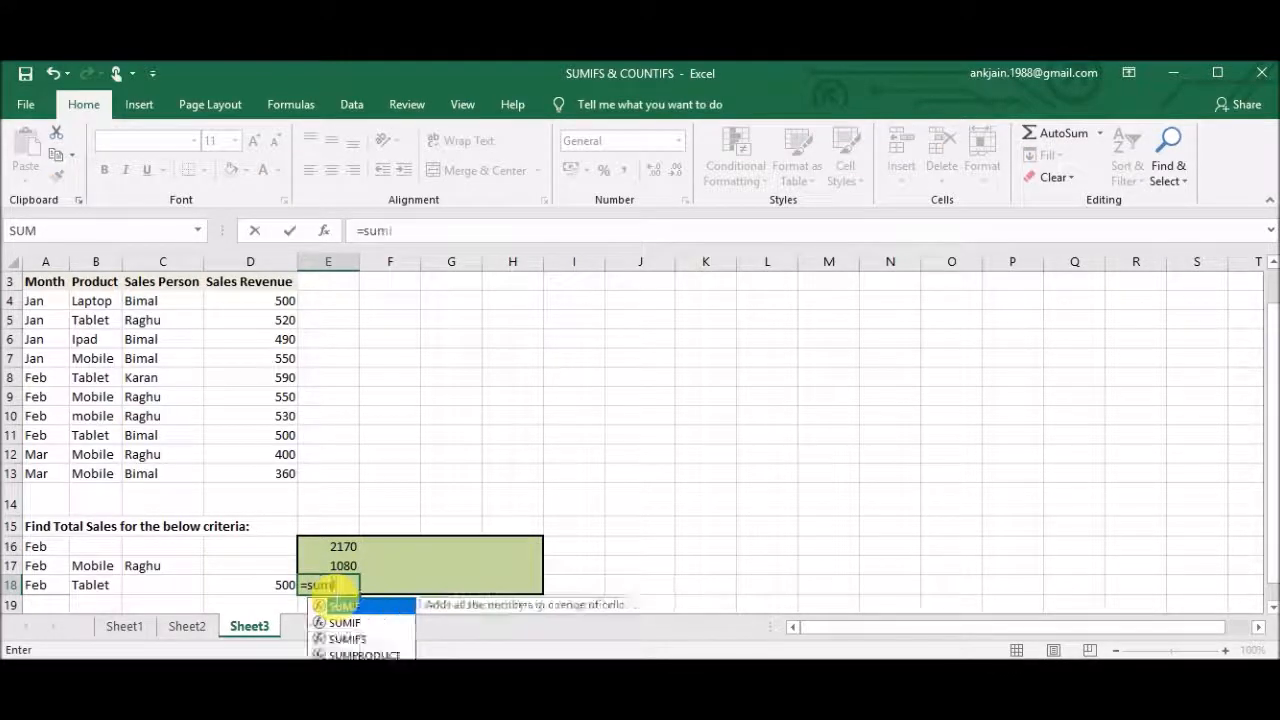
type("fs(")
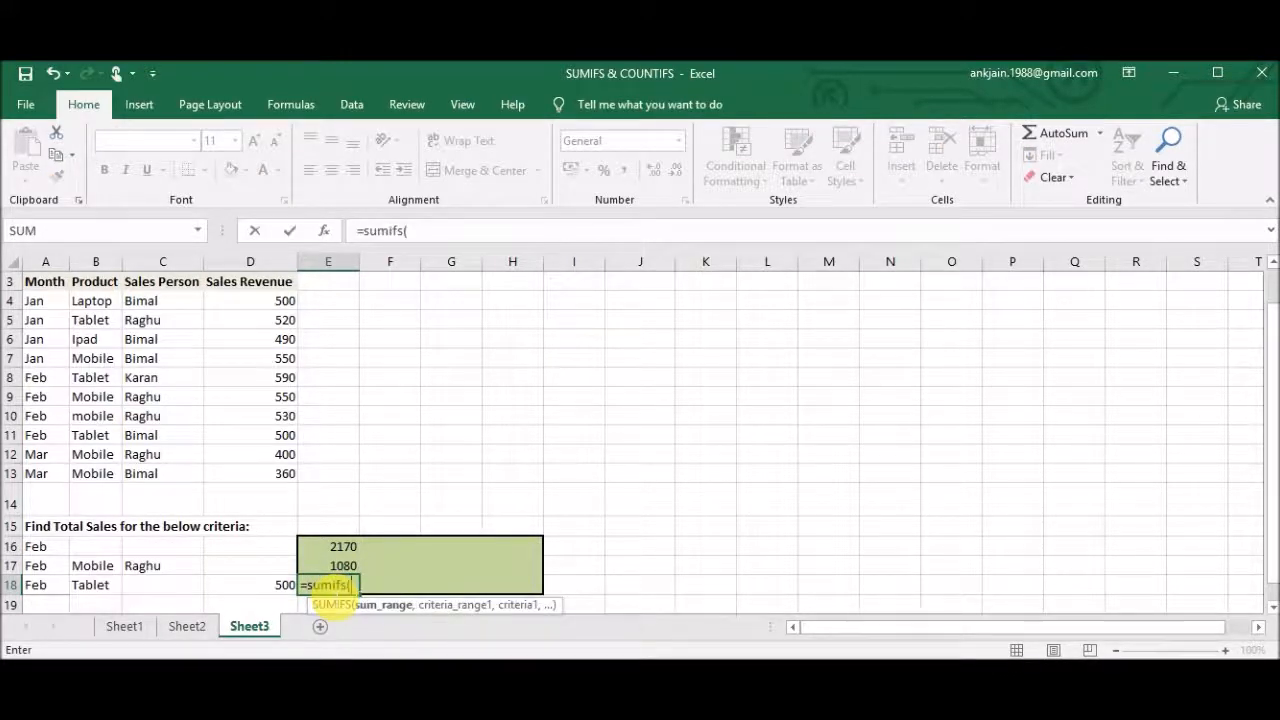
left_click(255, 309)
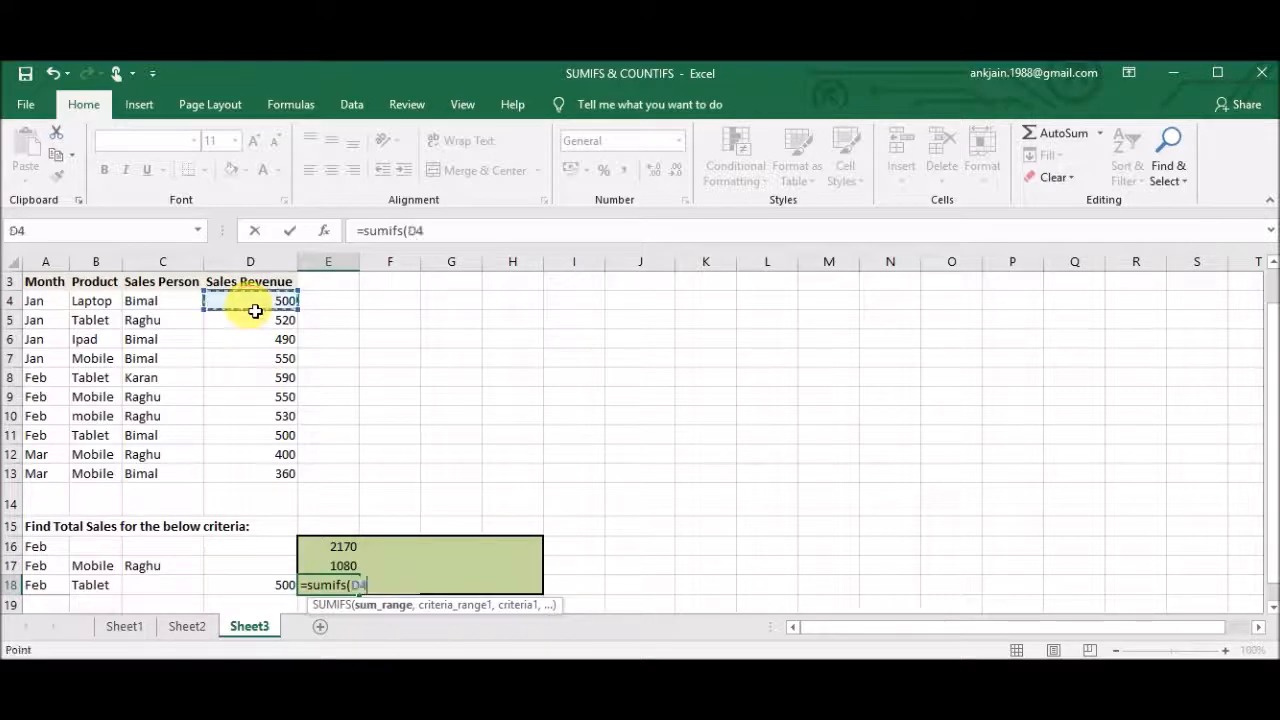
key("ctrl+shift+Down")
type(",")
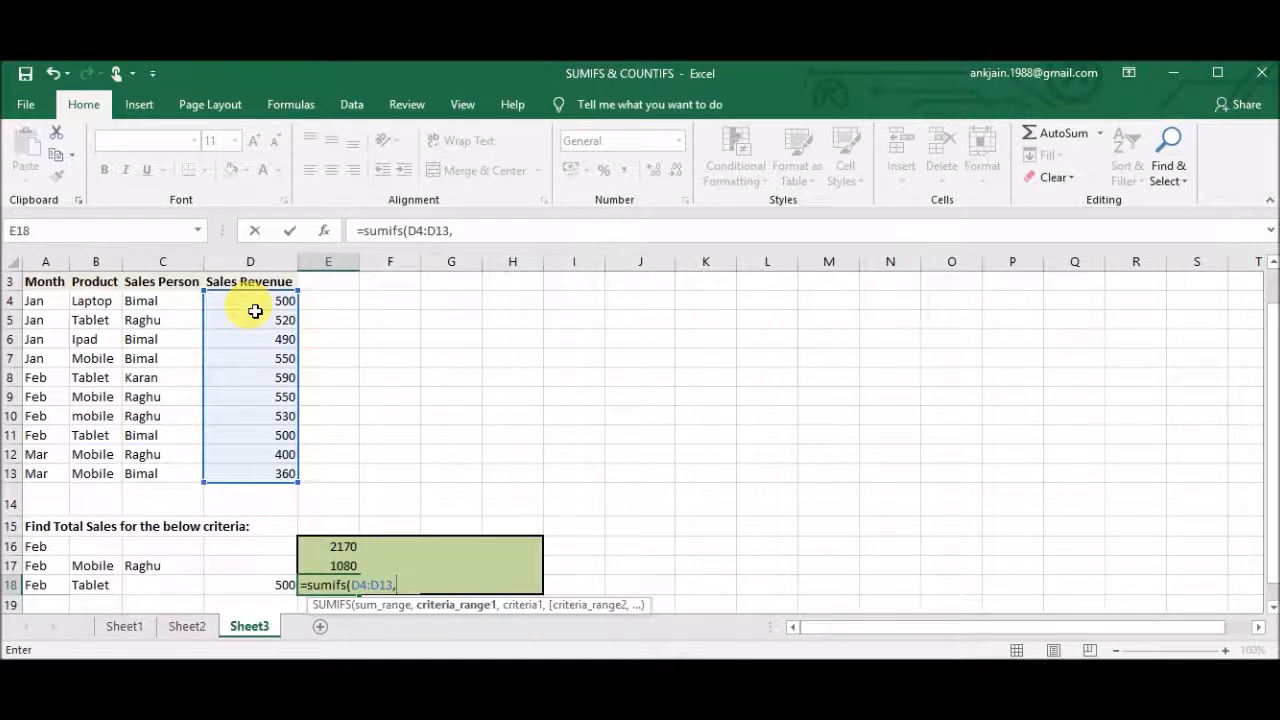
- Add the first condition to the E18 formula, matching the Month cells A4:A13 against the criterion in A18
left_click(48, 309)
key("ctrl+shift+Down")
type(",")
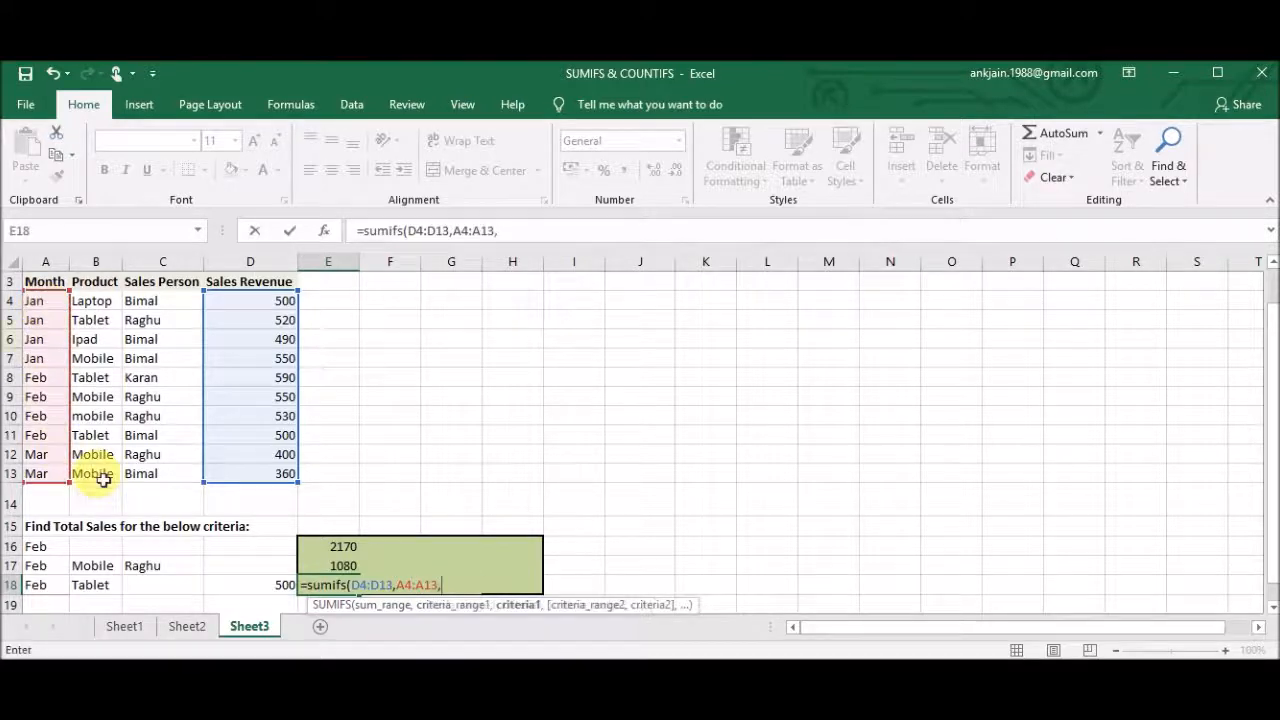
left_click(52, 591)
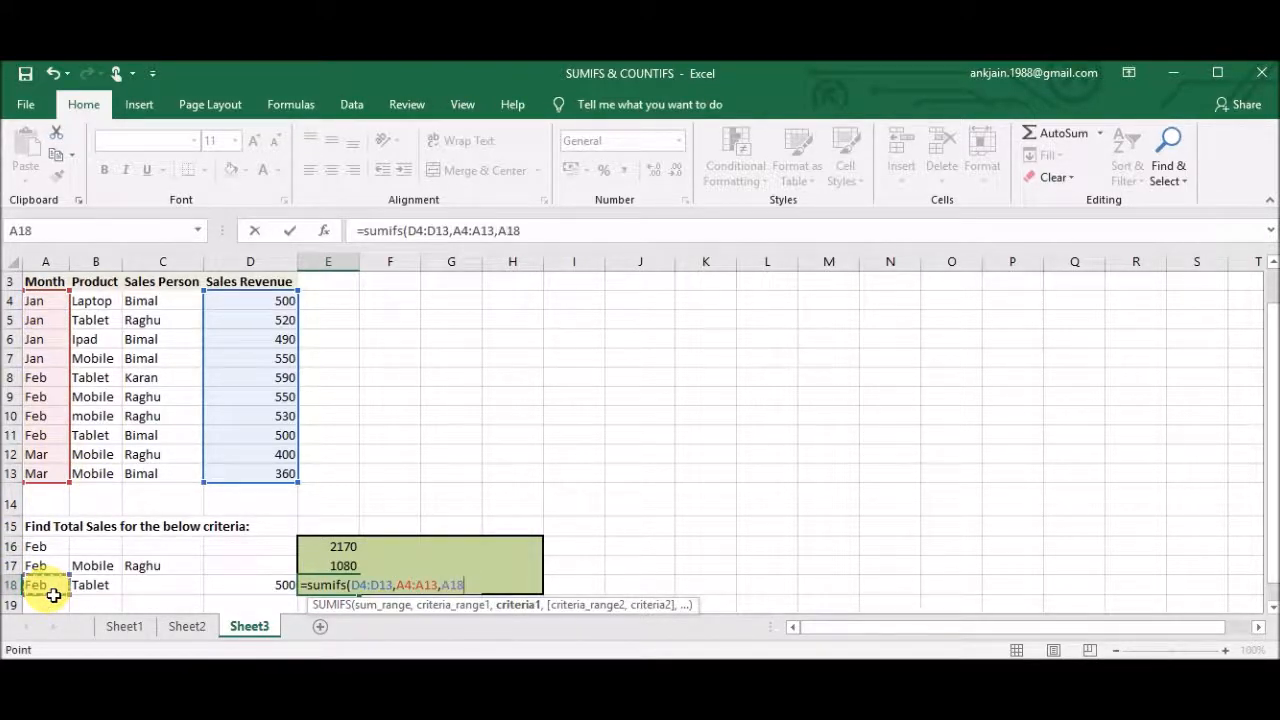
- Add the second condition to the E18 formula, matching the Product cells B4:B13 against the criterion in B18
type(",")
left_click(101, 308)
left_click_drag(101, 308, 98, 473)
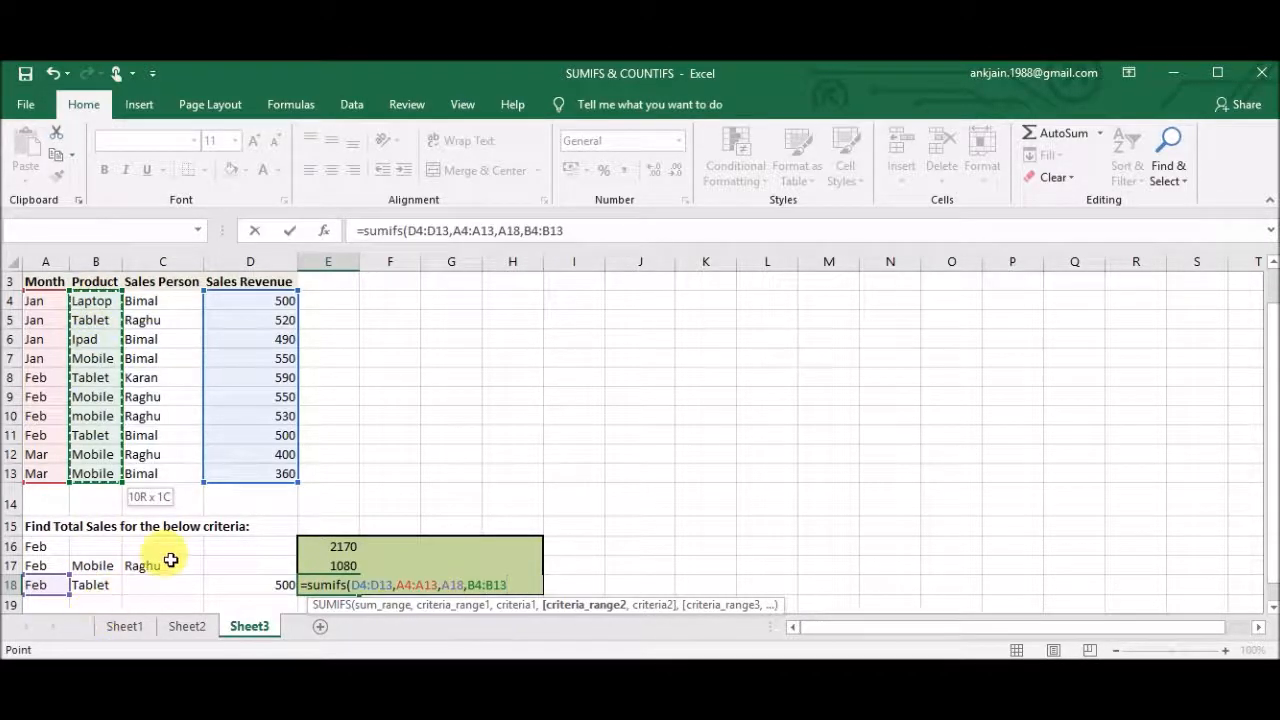
type(",")
left_click(106, 590)
type(",")
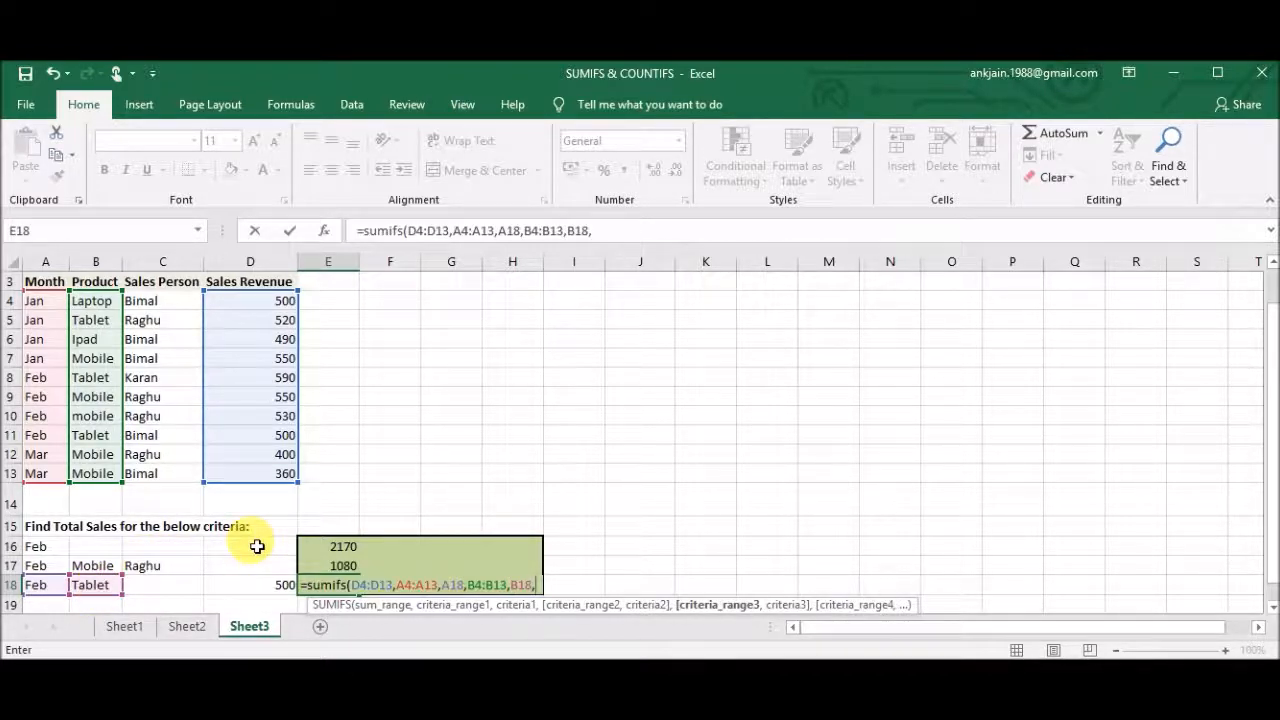
- Complete the E18 formula with a third condition requiring Sales Revenue D4:D13 to be greater than D18, using ">"&D18
left_click(258, 305)
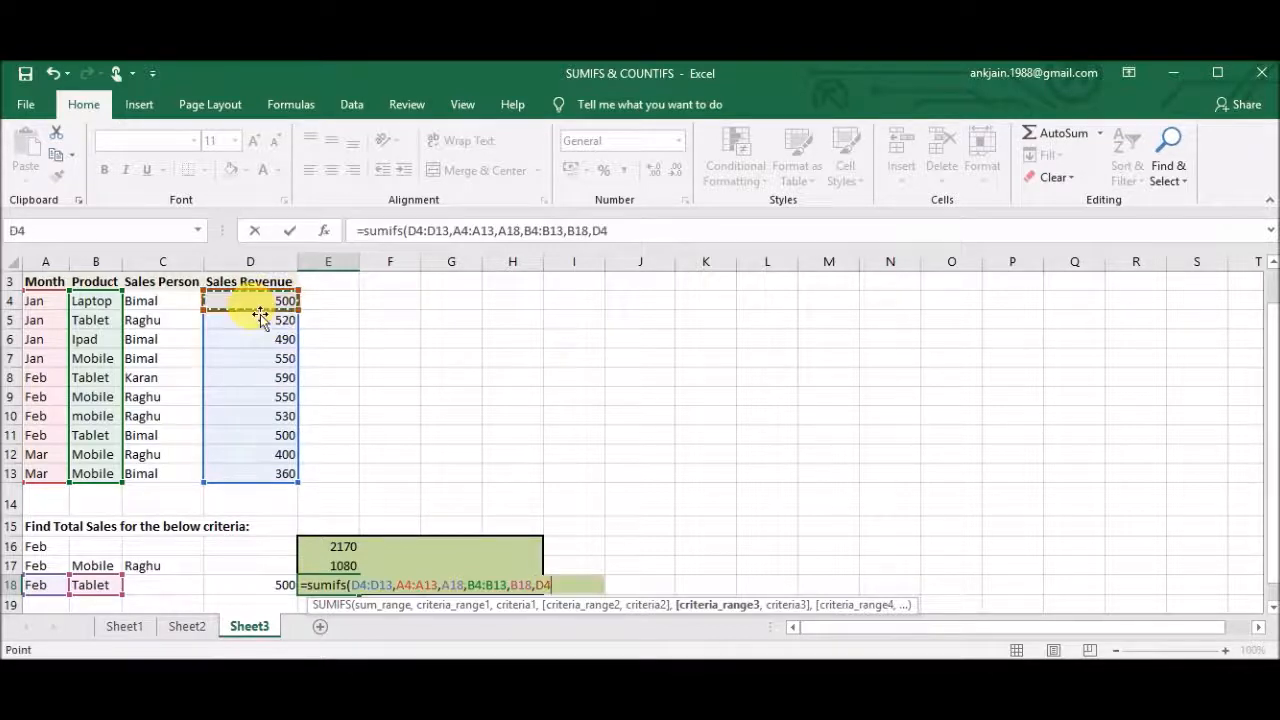
key("ctrl+shift+Down")
type(",")
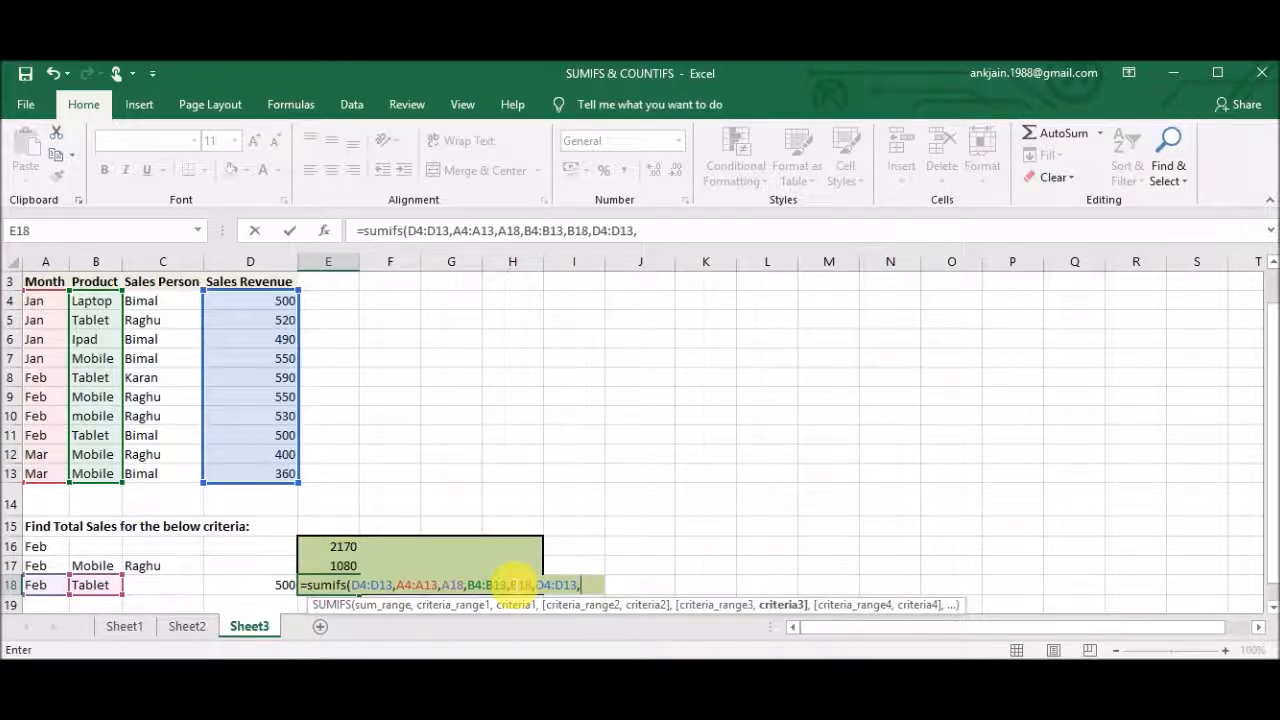
type("\"<>\"")
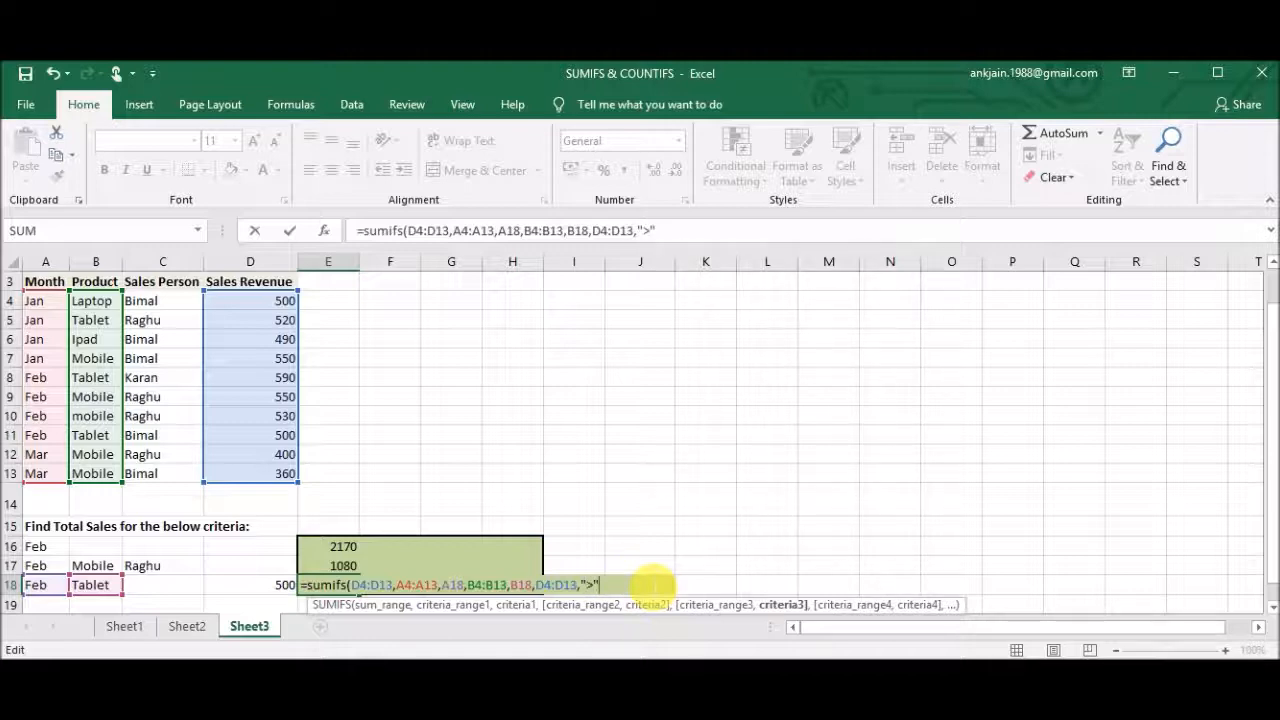
type("&")
left_click(278, 590)
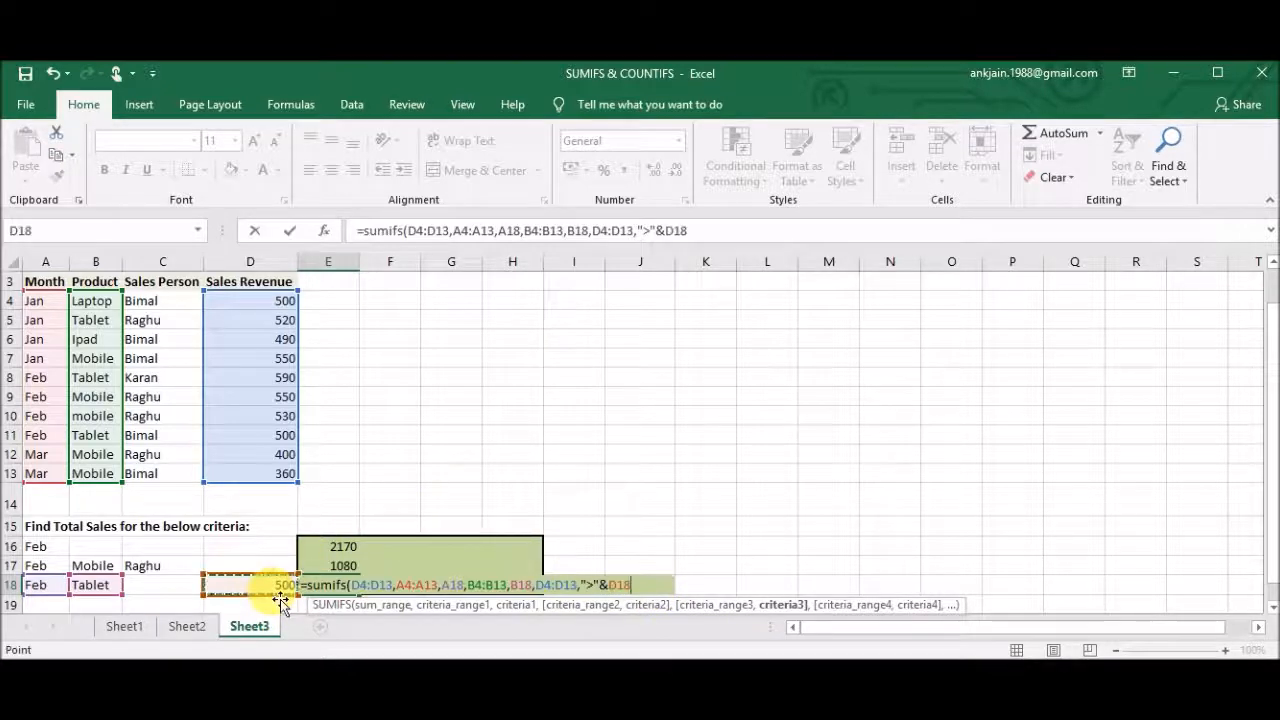
type(")")
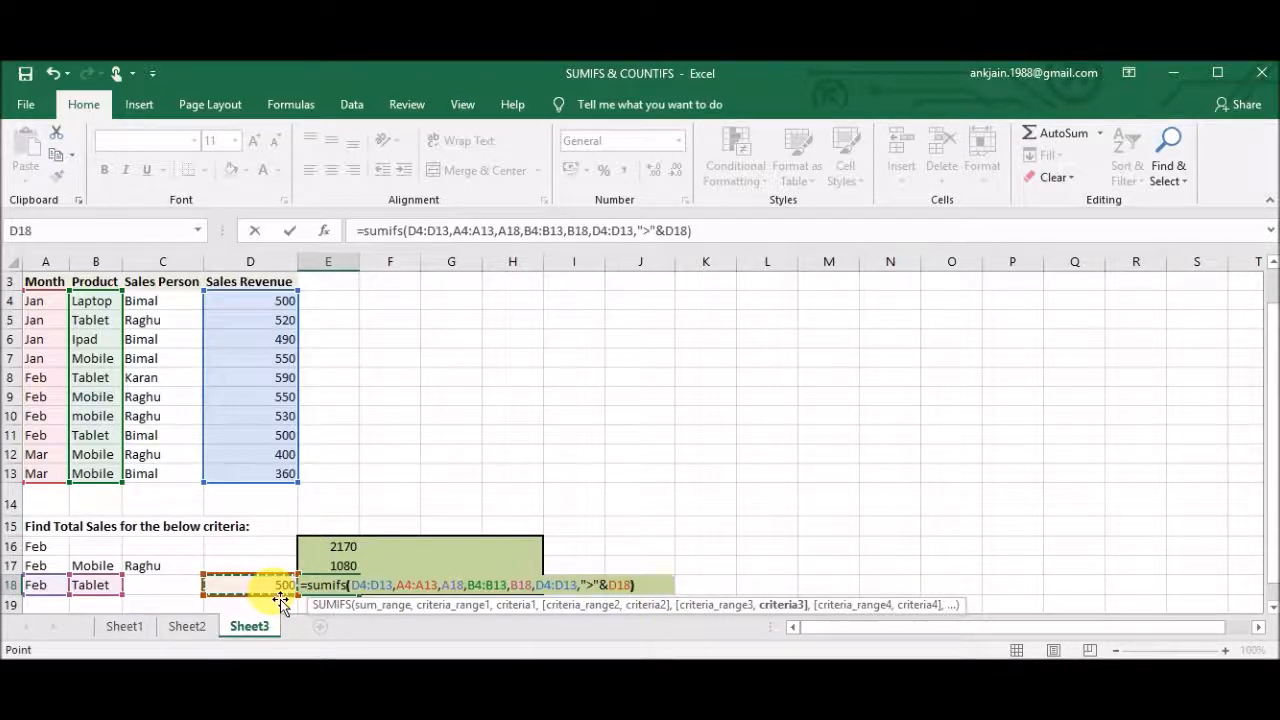
key("Return")
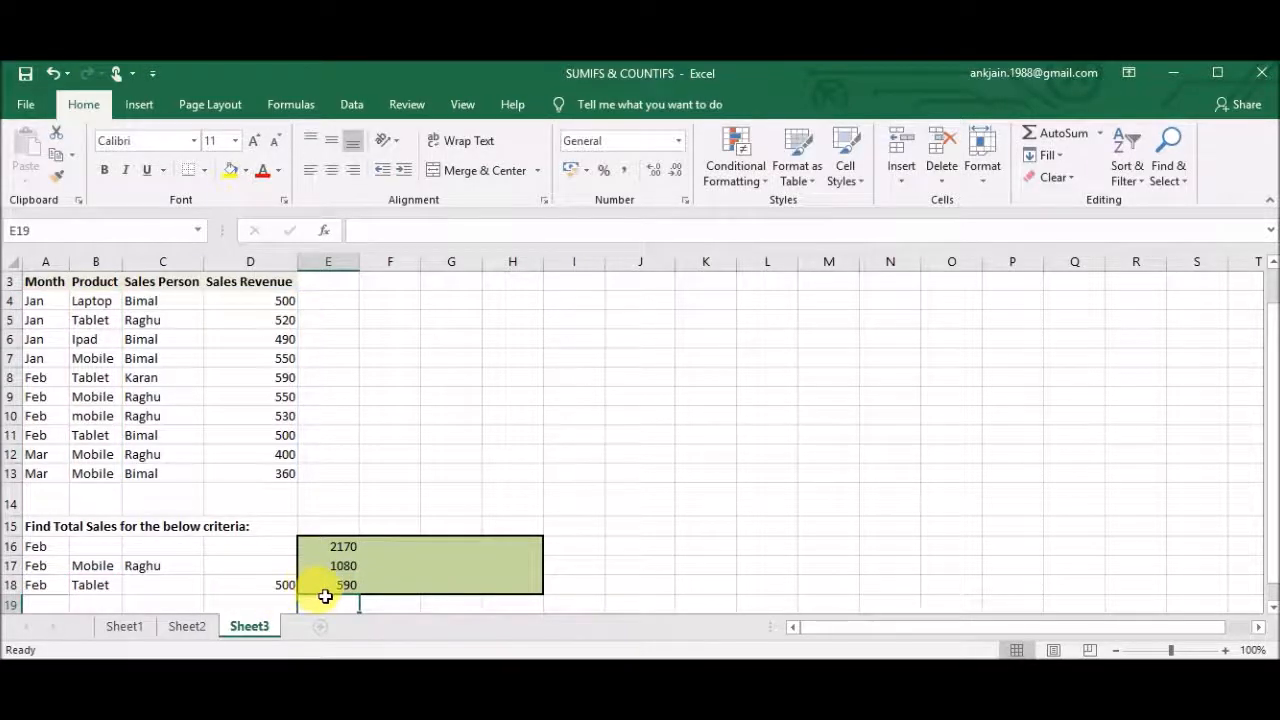
- Compare the SUMIFS result in E18 with the matching Feb Tablet record in row 8
left_click(345, 589)
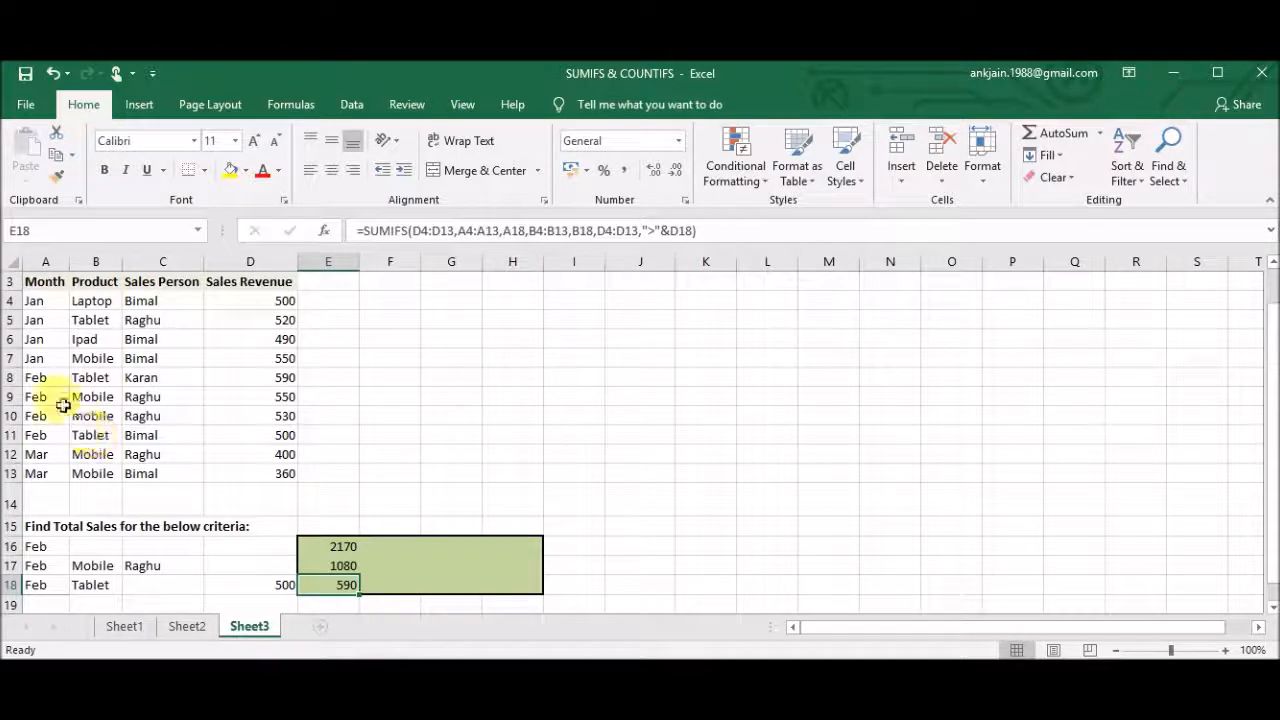
left_click_drag(40, 377, 292, 377)
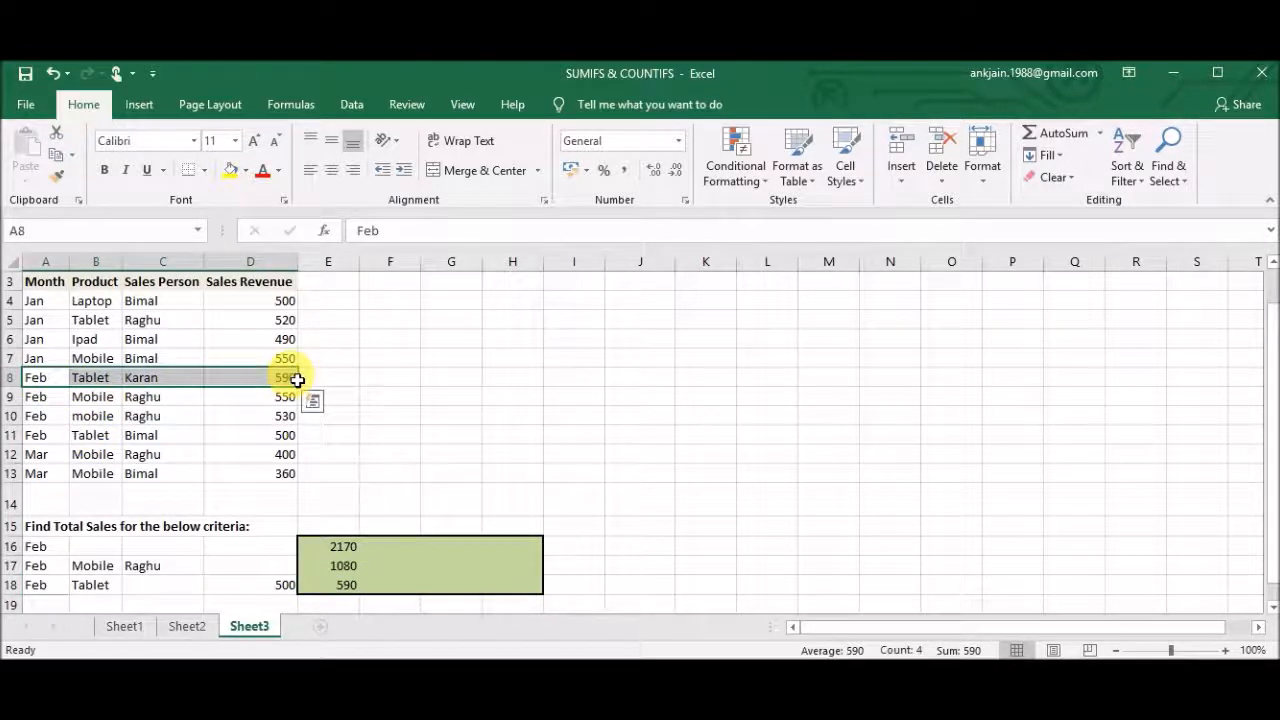
left_click(362, 597)
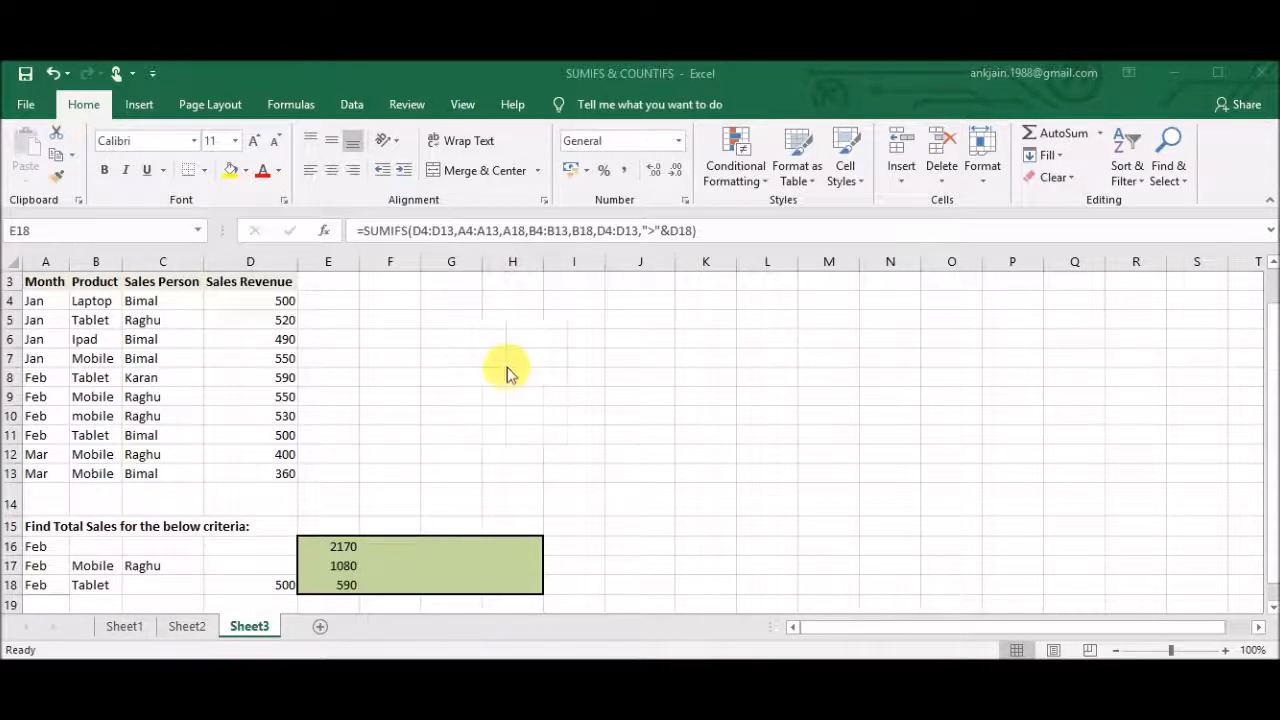
left_click(518, 400)
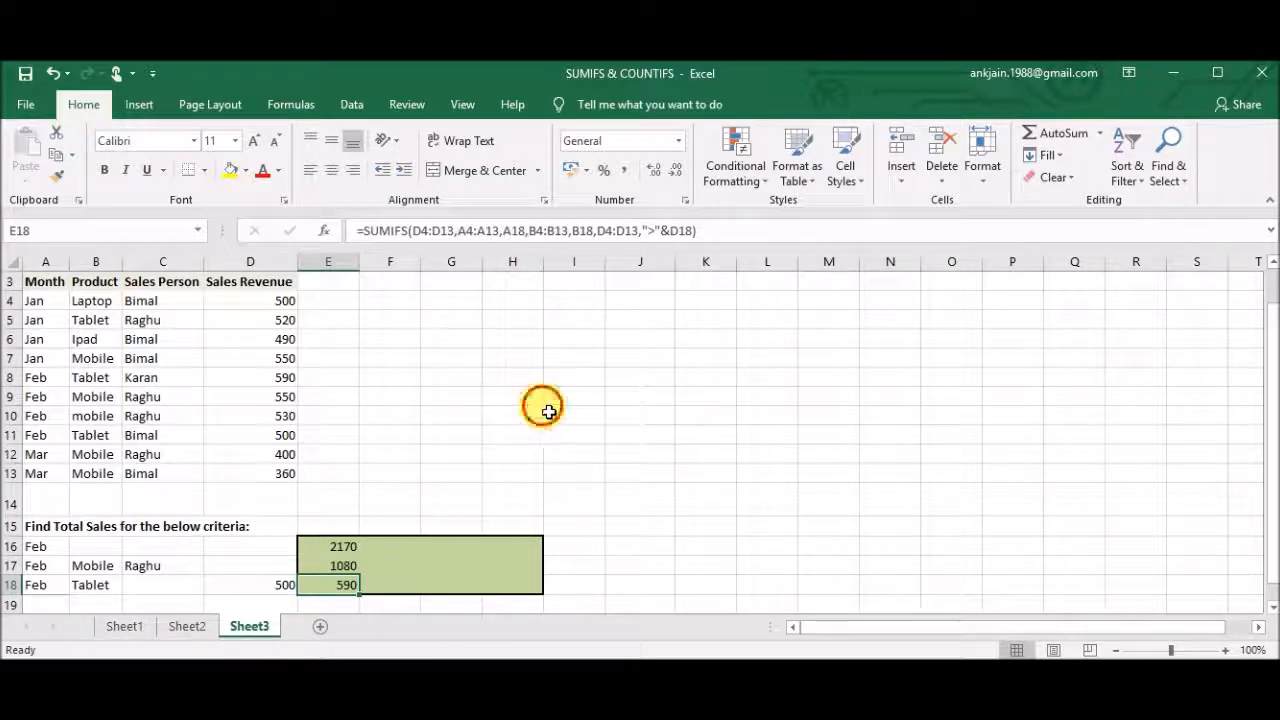
- Start a COUNTIFS formula in the empty cell H9
left_click(539, 403)
type("=")
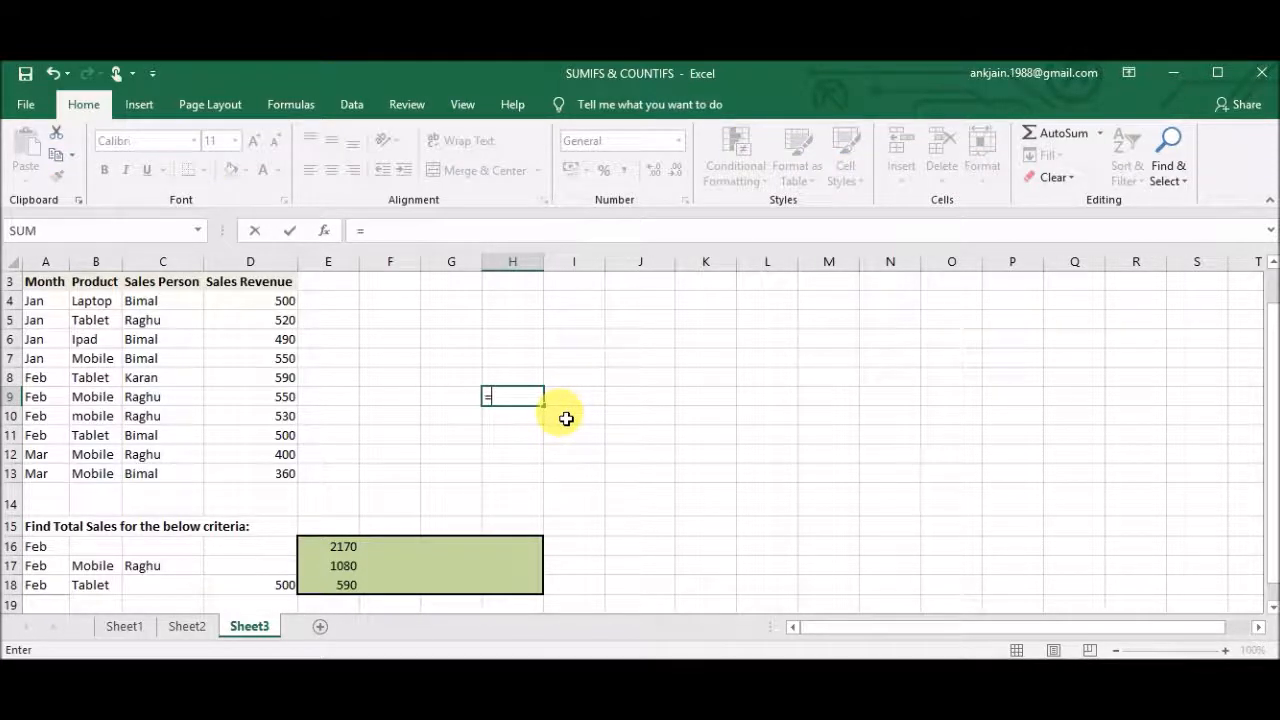
type("Coumt")
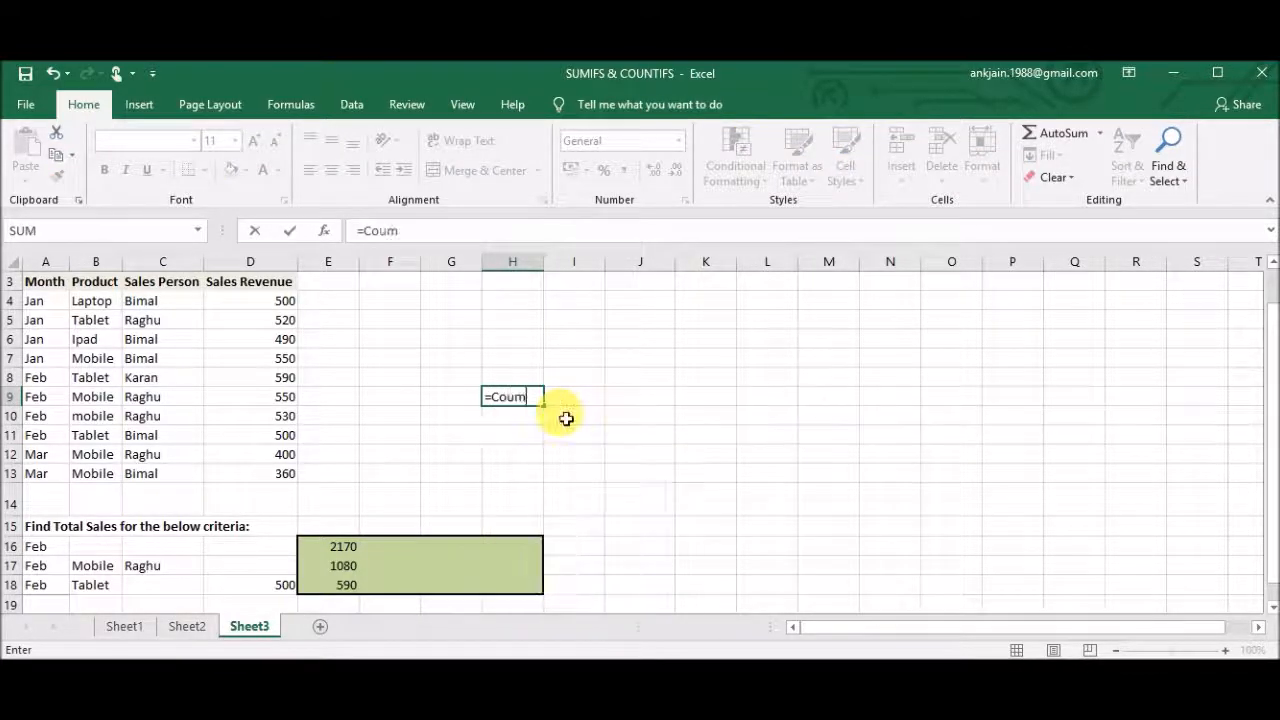
key("BackSpace")
type("ntif")
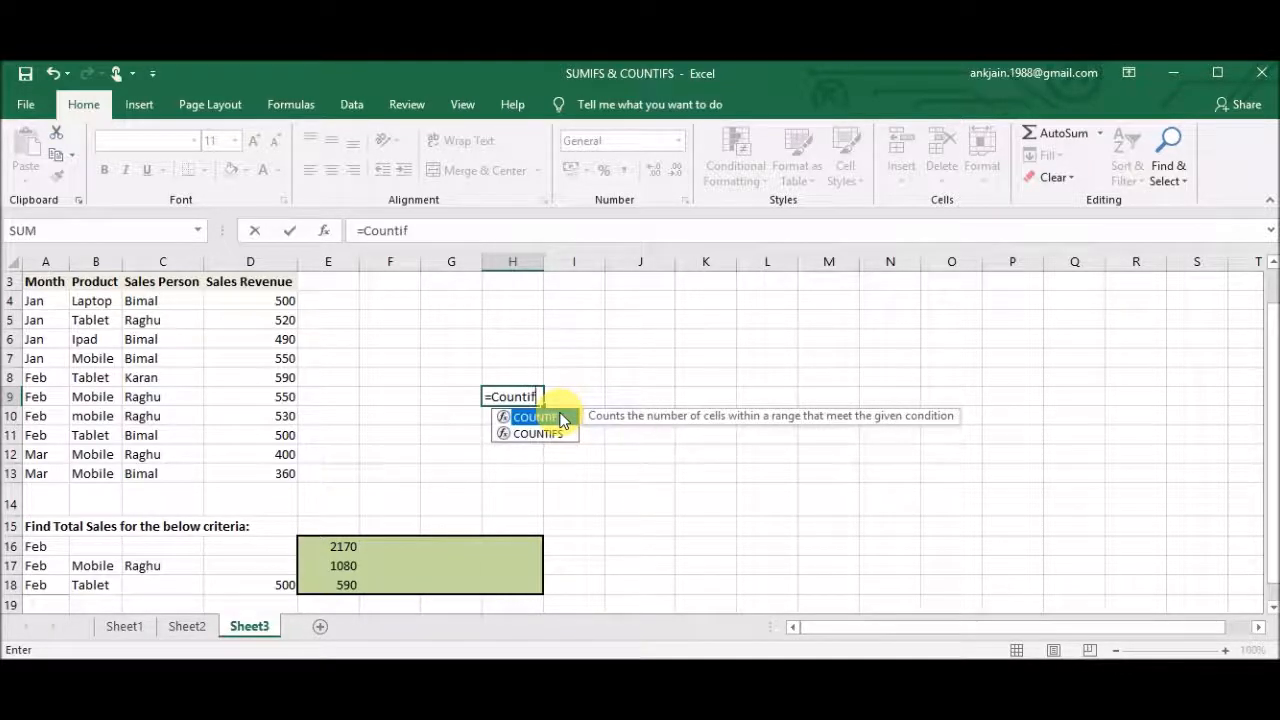
double_click(561, 418)
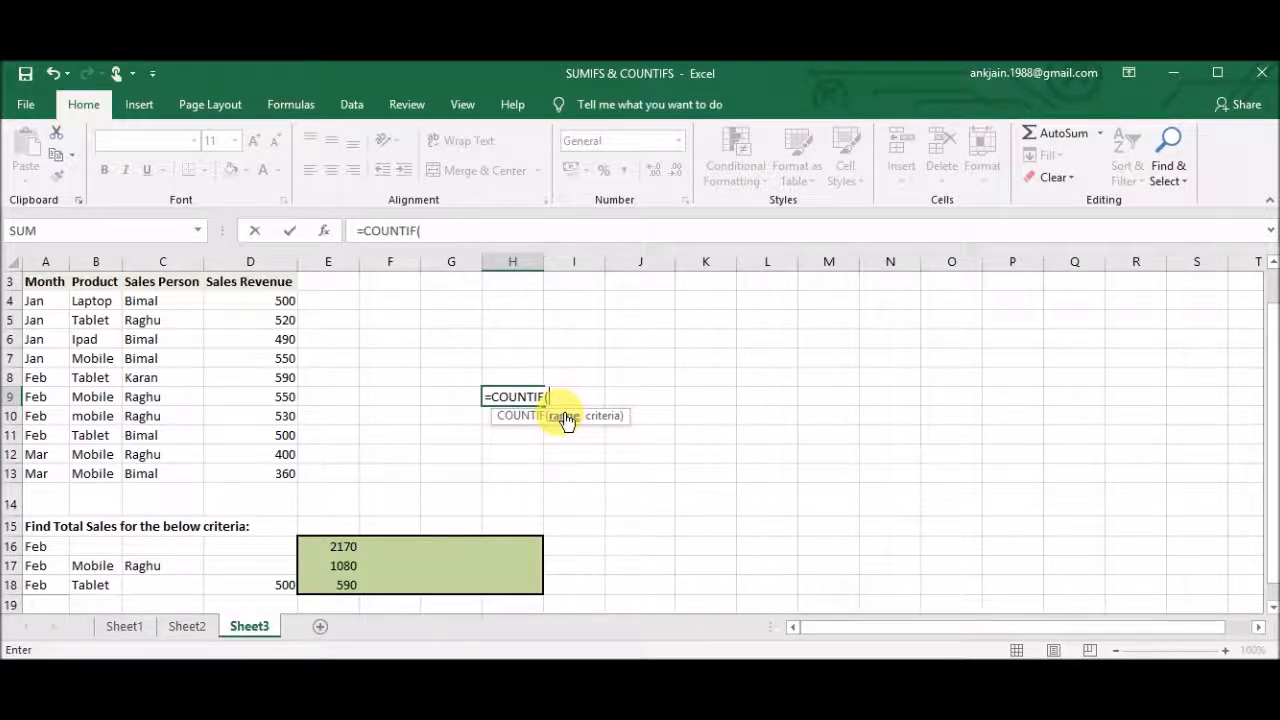
key("BackSpace")
type("S")
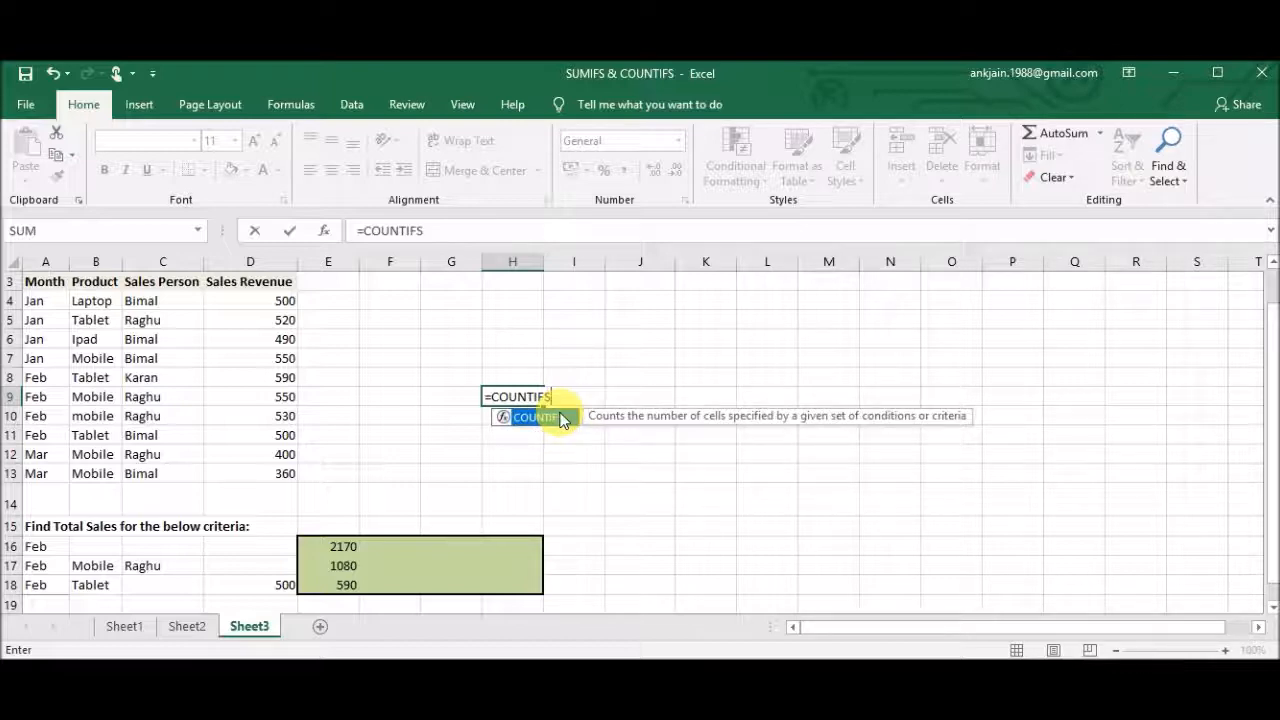
double_click(561, 418)
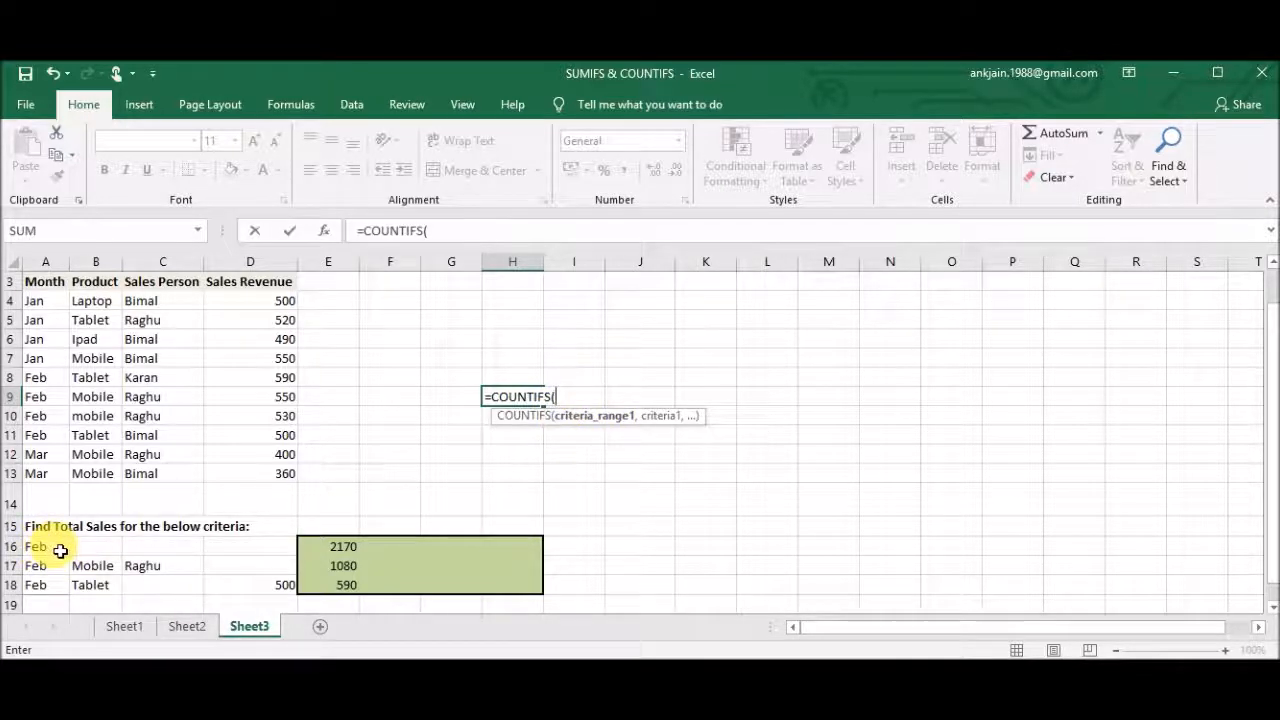
- Complete the H9 formula by counting Month cells A4:A13 that match A16, and check it against the Feb rows
left_click(64, 307)
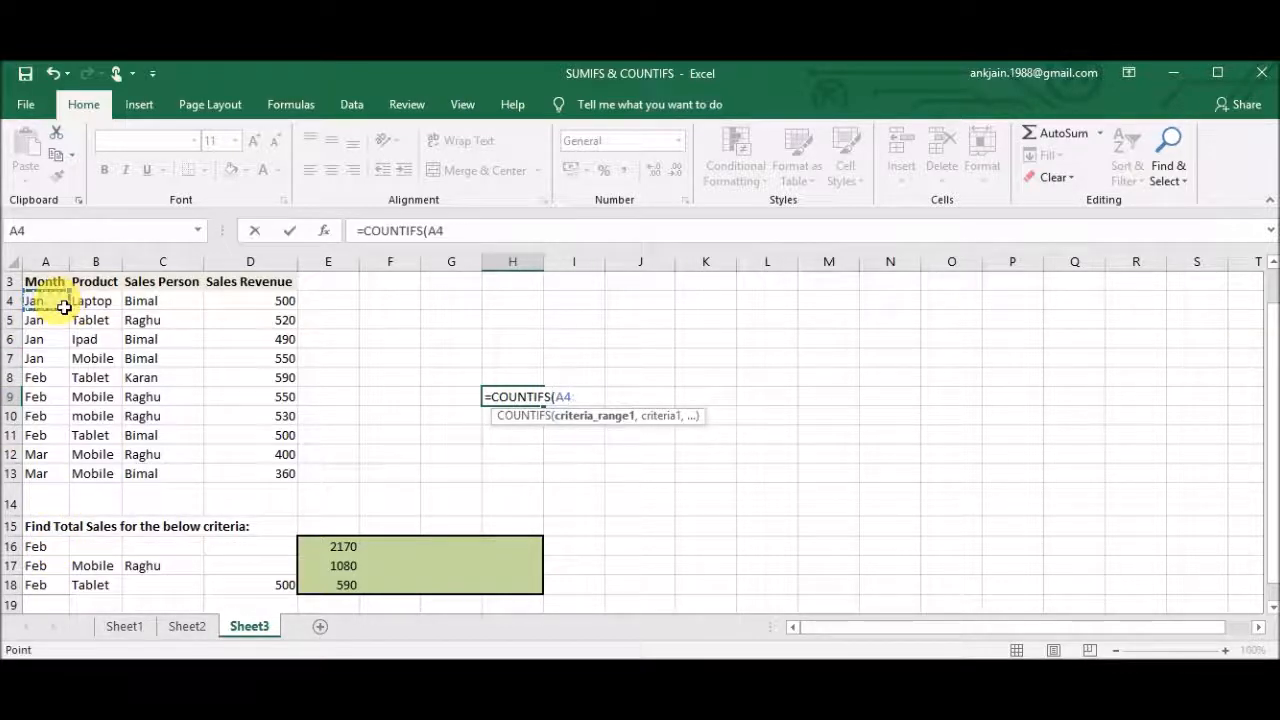
key("ctrl+shift+Down")
type(",")
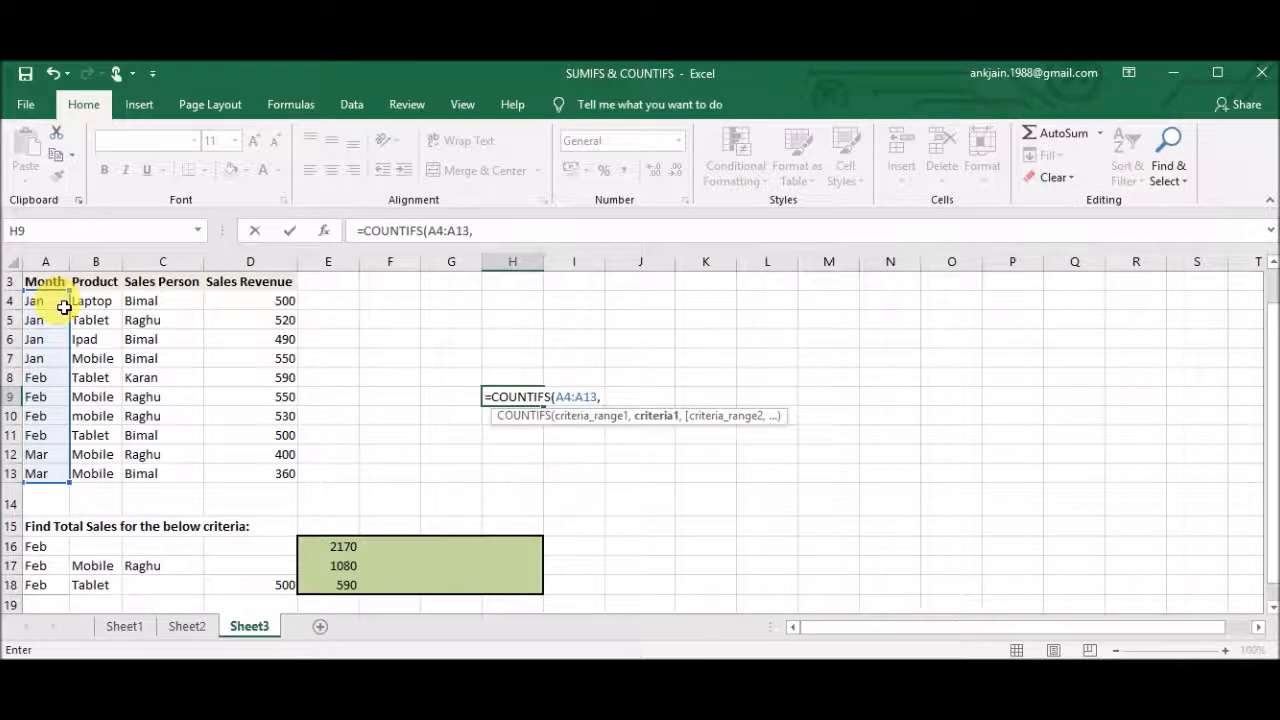
left_click(53, 553)
type(")")
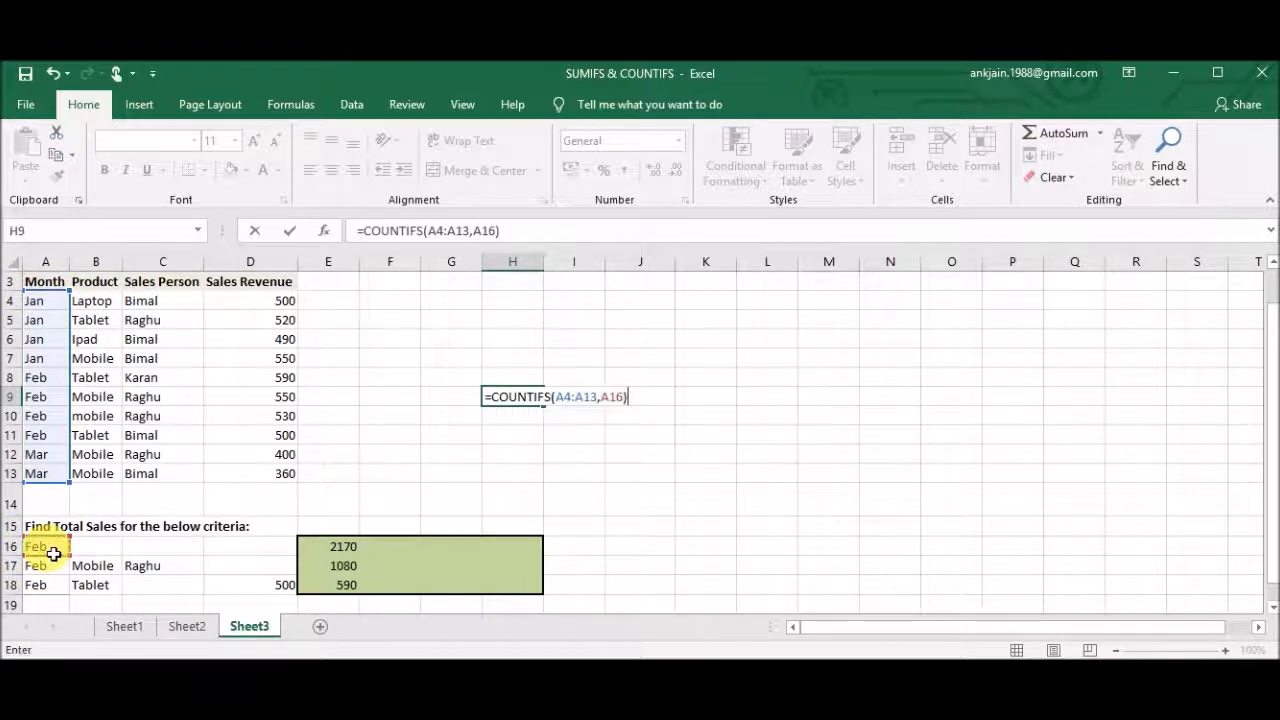
key("Return")
key("Up")
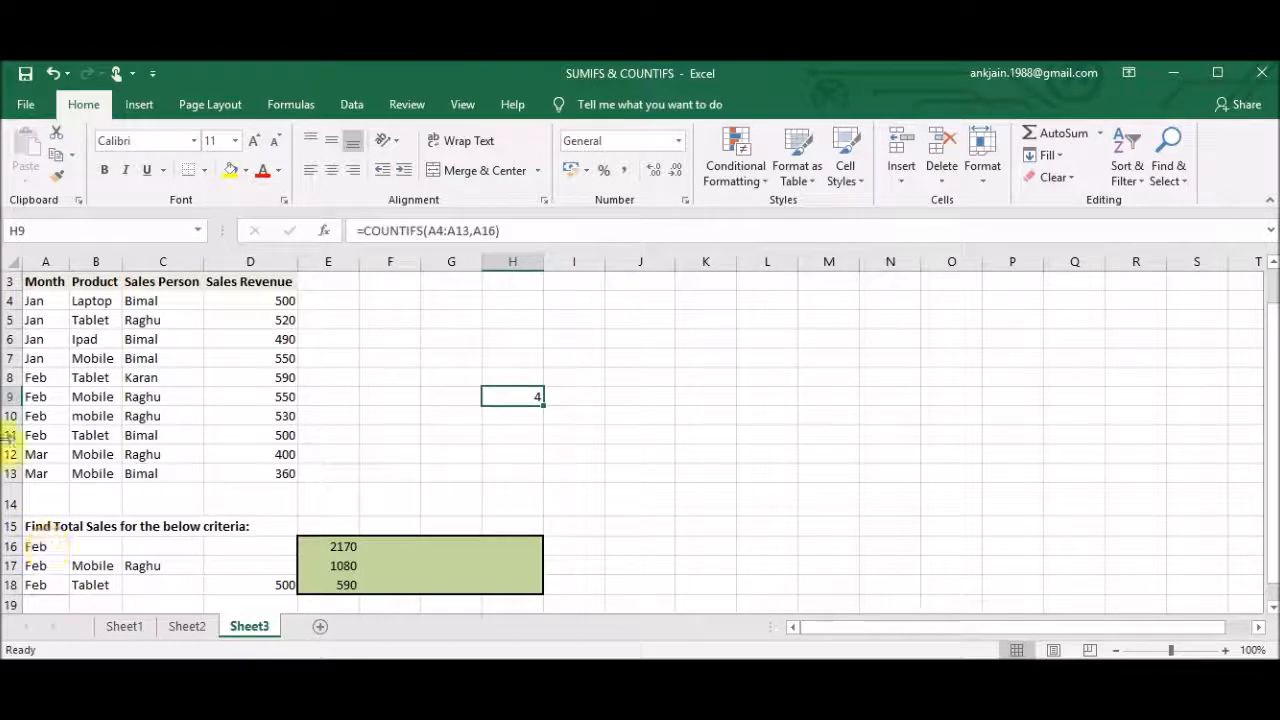
left_click_drag(50, 386, 42, 438)
- Move the COUNTIFS formula from H9 to F16, beside the first sales total
left_click(513, 404)
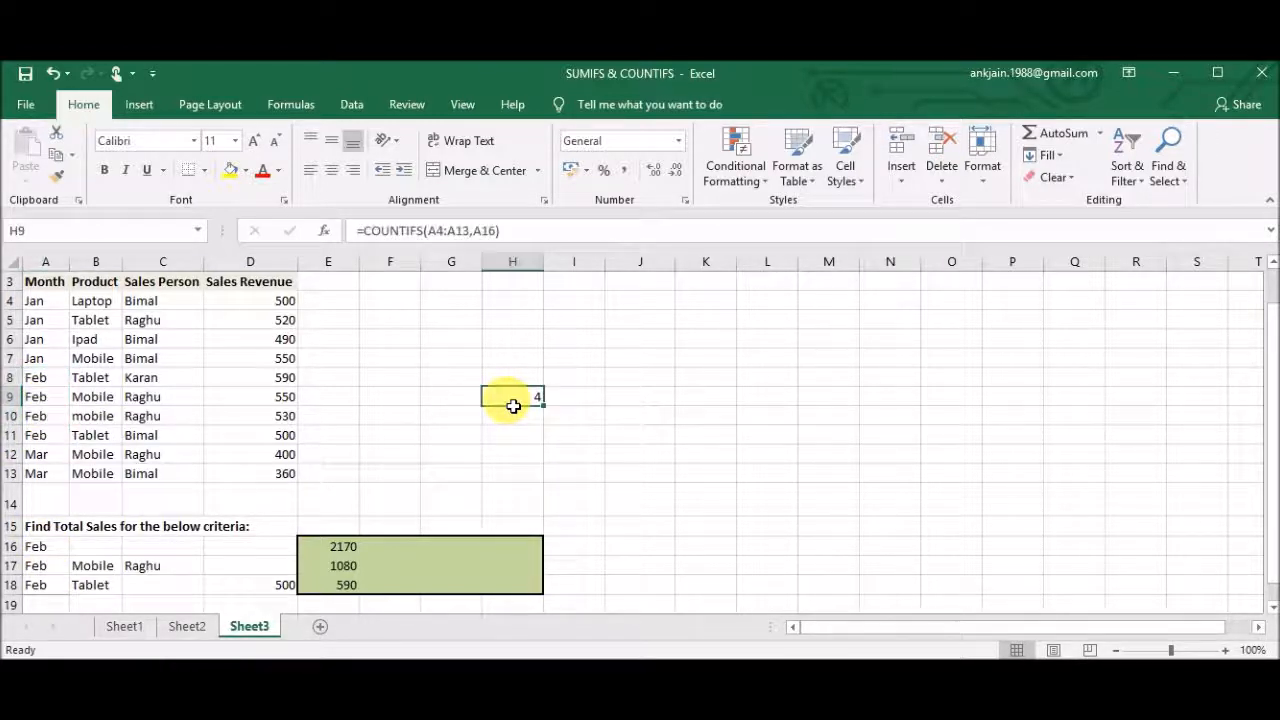
key("ctrl+c")
key("Down")
key("Down")
key("Down")
key("Down")
key("Down")
key("Down")
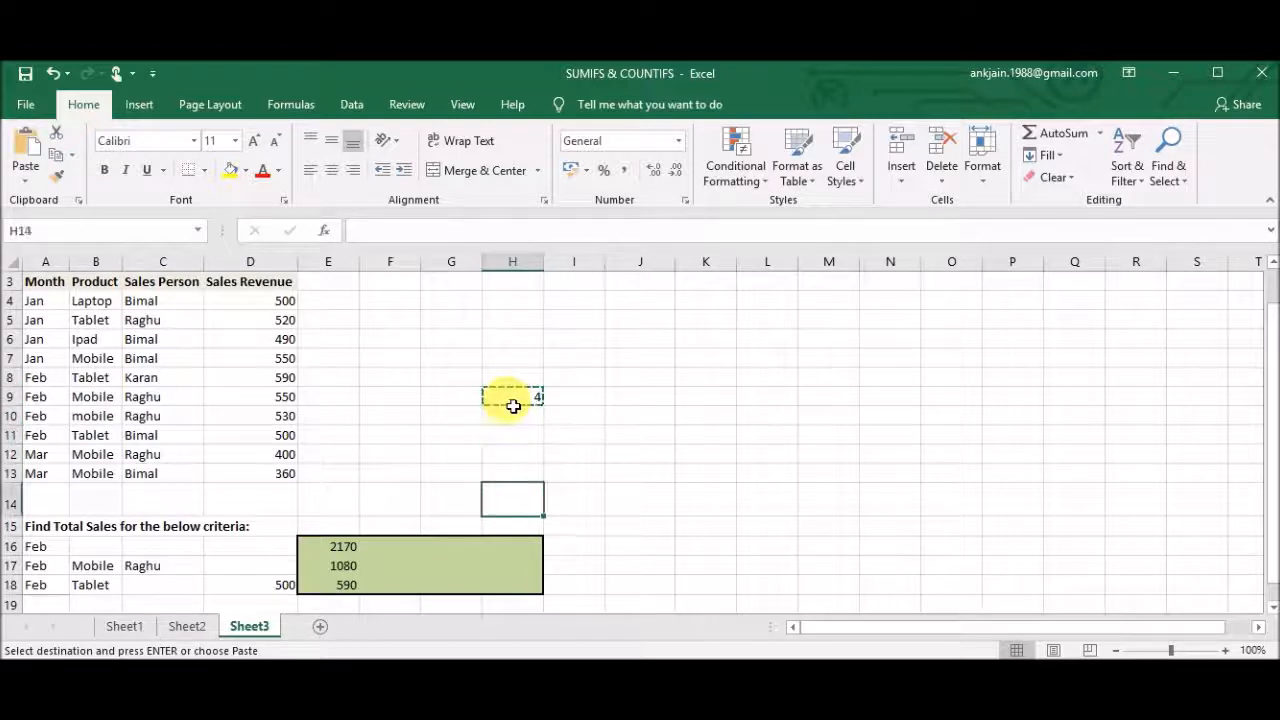
key("Left")
key("Down")
key("Left")
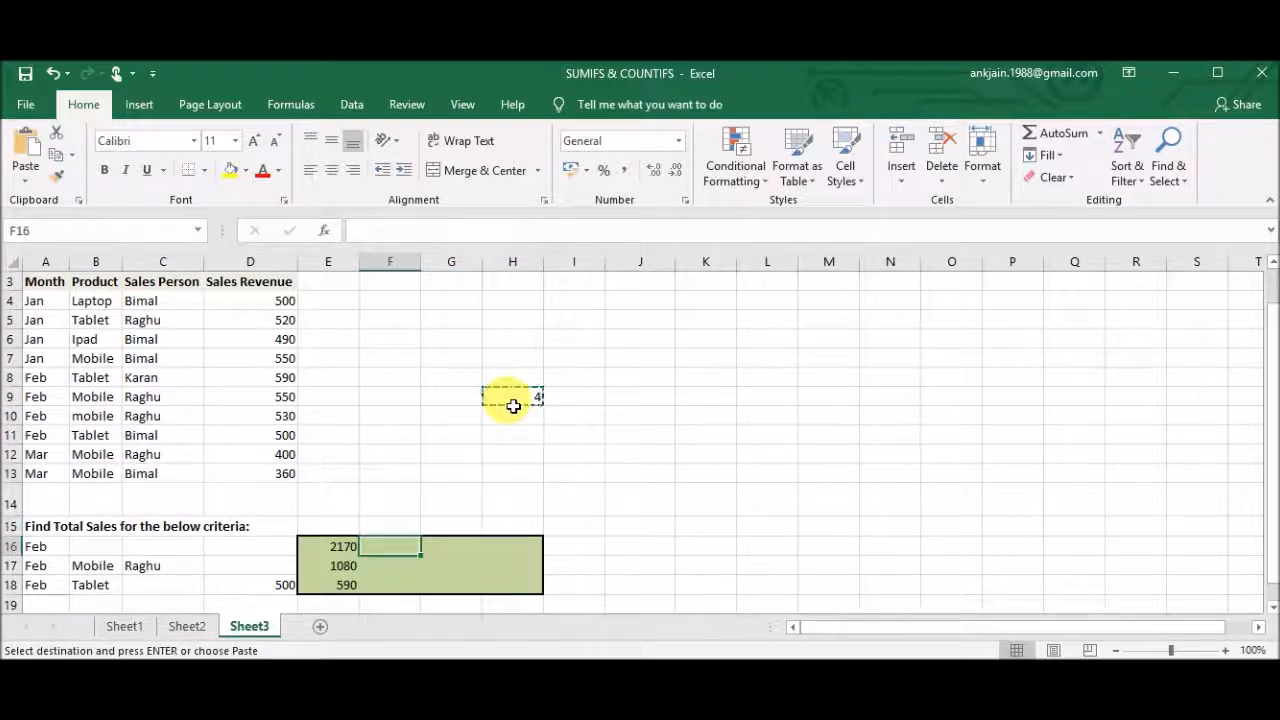
key("Return")
- Label the result columns by entering Sumifs in E15 and Countifs in F15
key("Up")
key("Left")
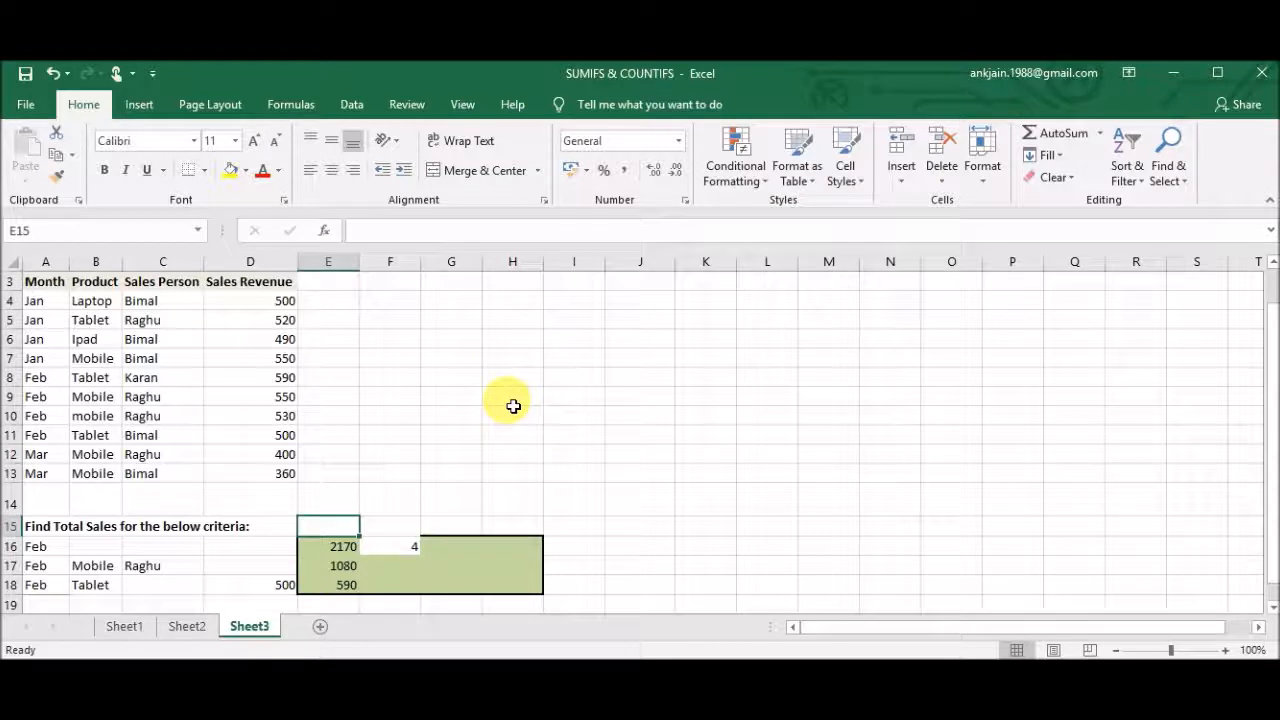
type("Sumifs")
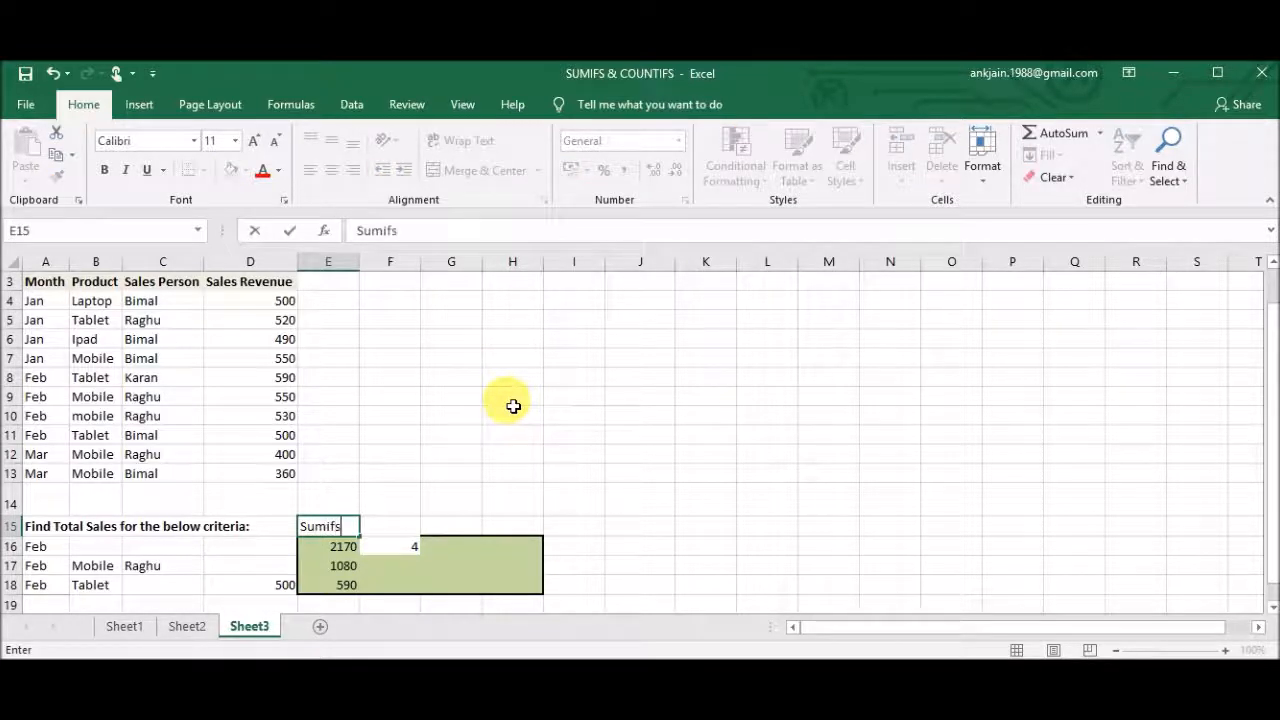
key("Tab")
type("Co")
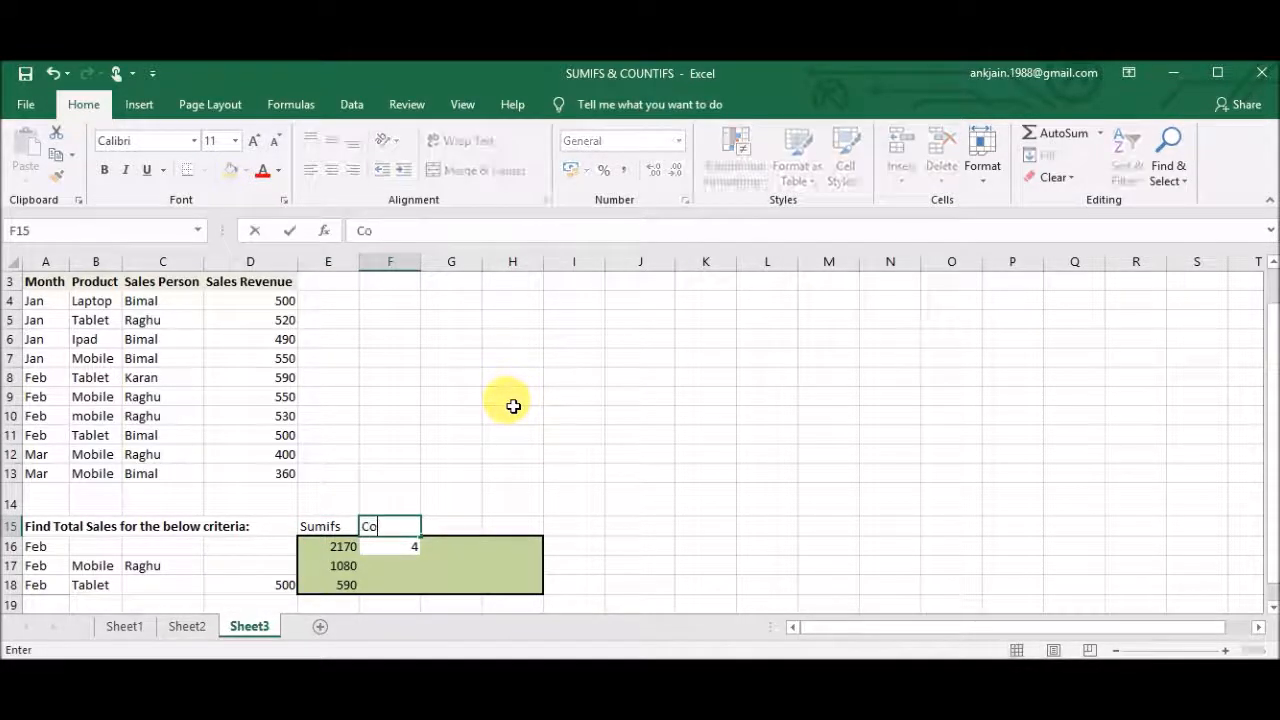
type("unti")
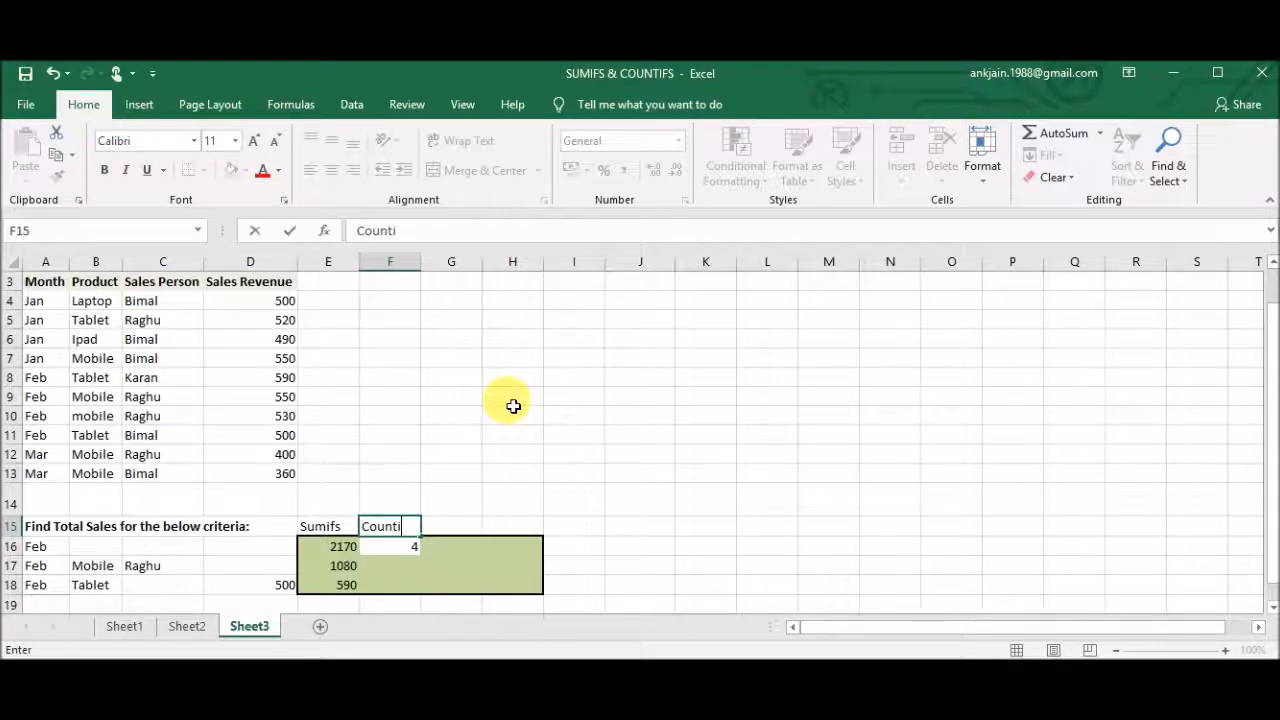
type("fs")
key("Down")
- Start a COUNTIFS formula in F17 with Month cells A4:A13 as the first criteria range and "Feb" as its criterion
key("Down")
type("=Count")
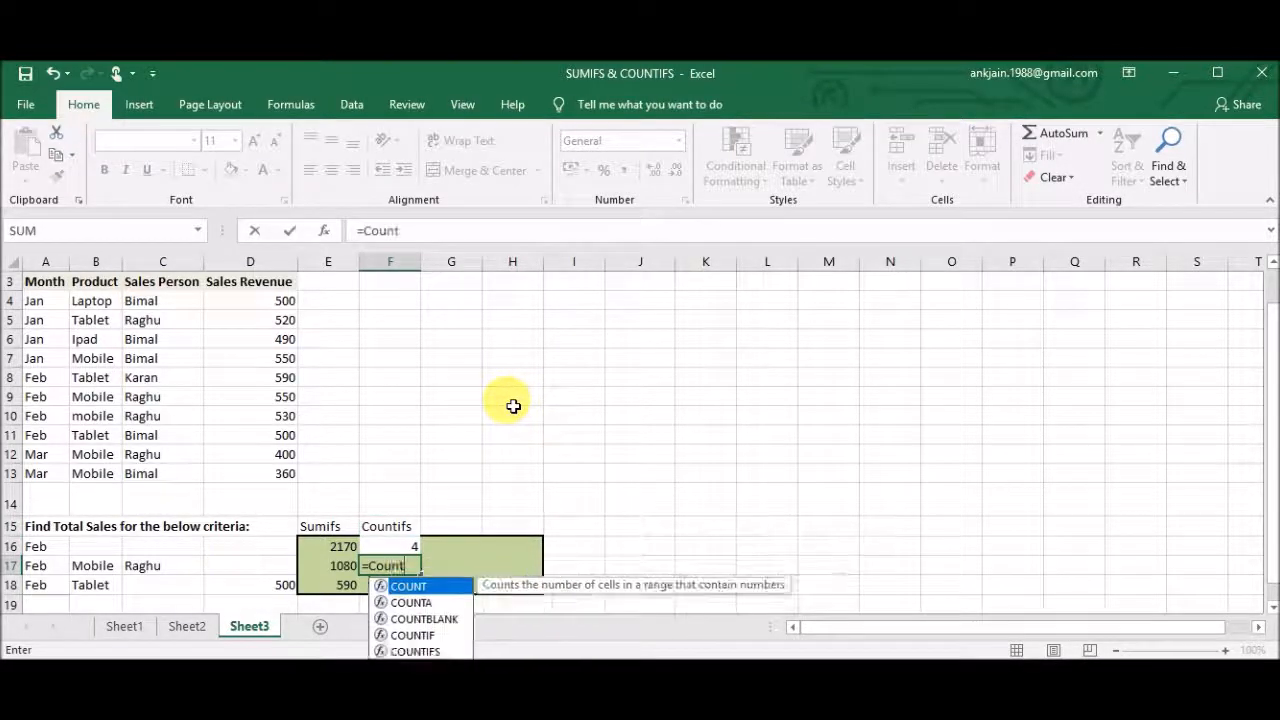
type("ifs")
key("Tab")
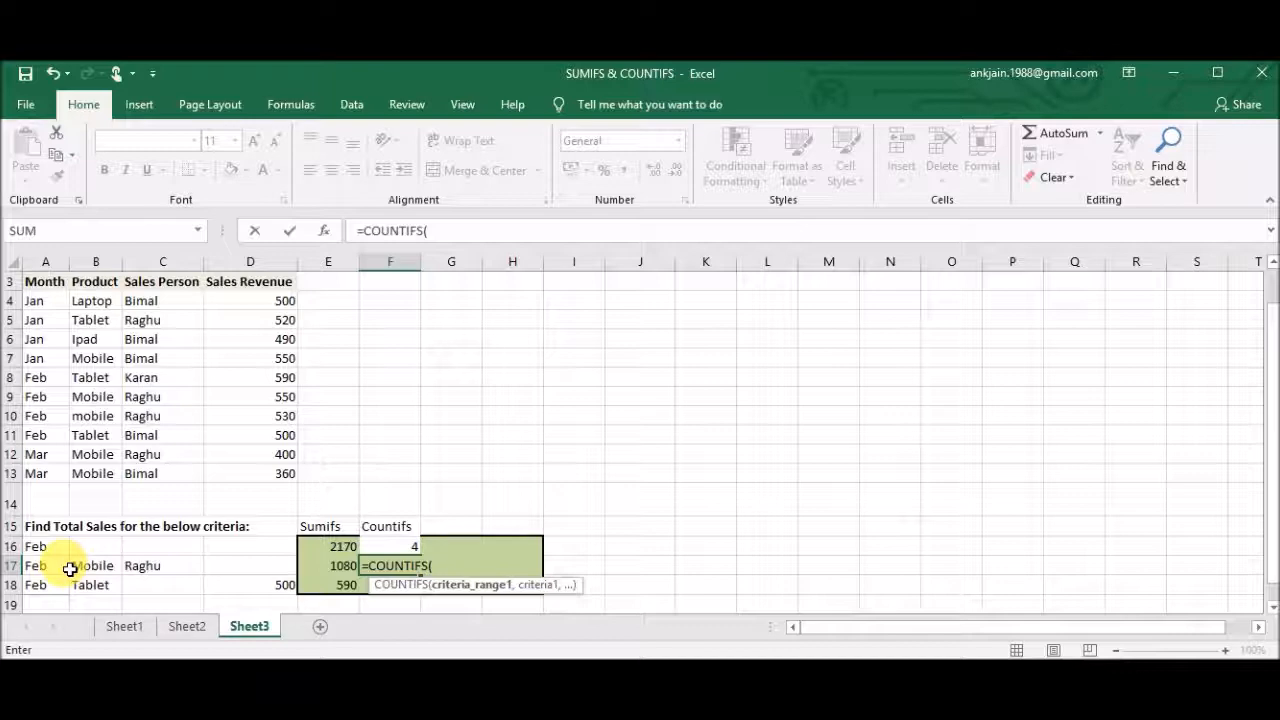
left_click(45, 307)
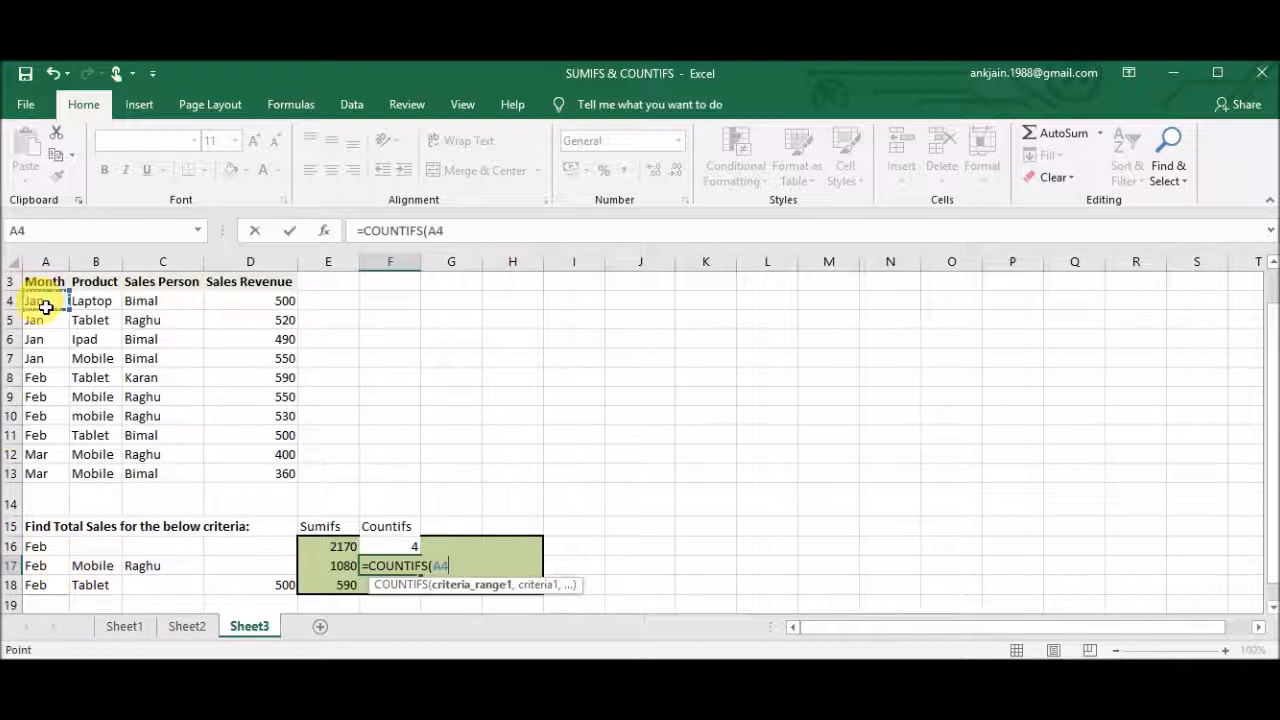
key("ctrl+shift+Down")
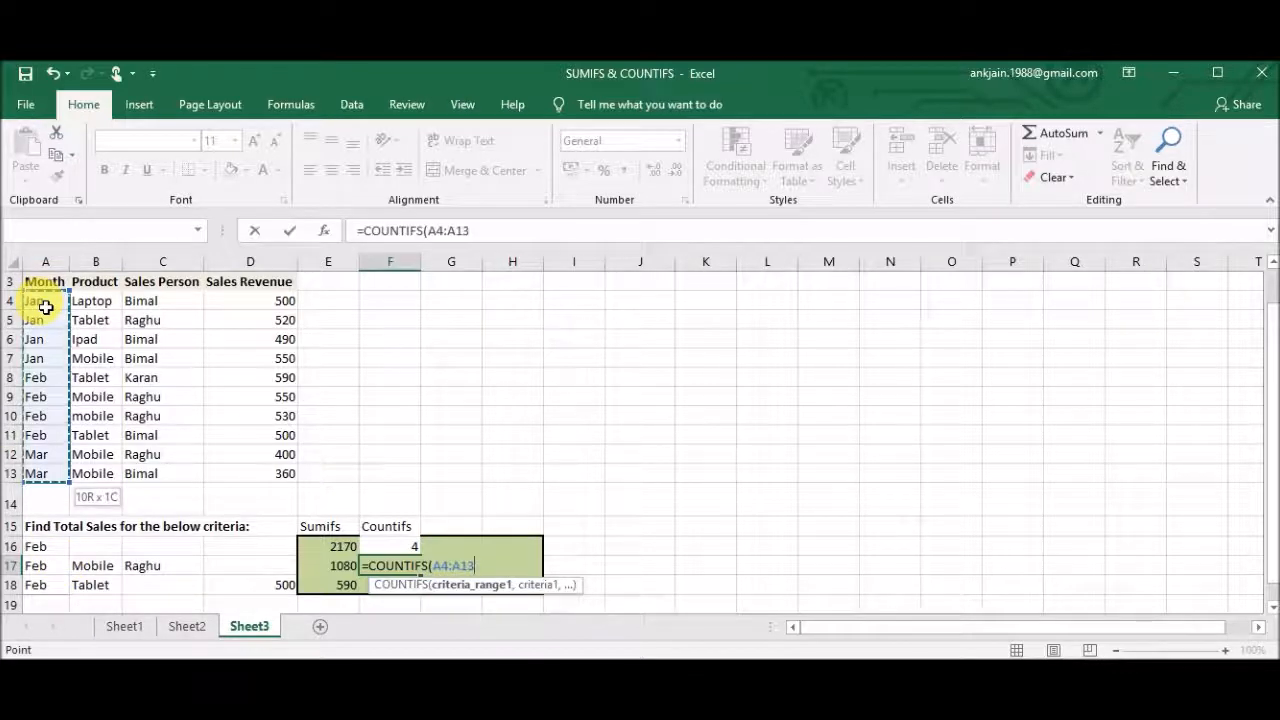
type(",")
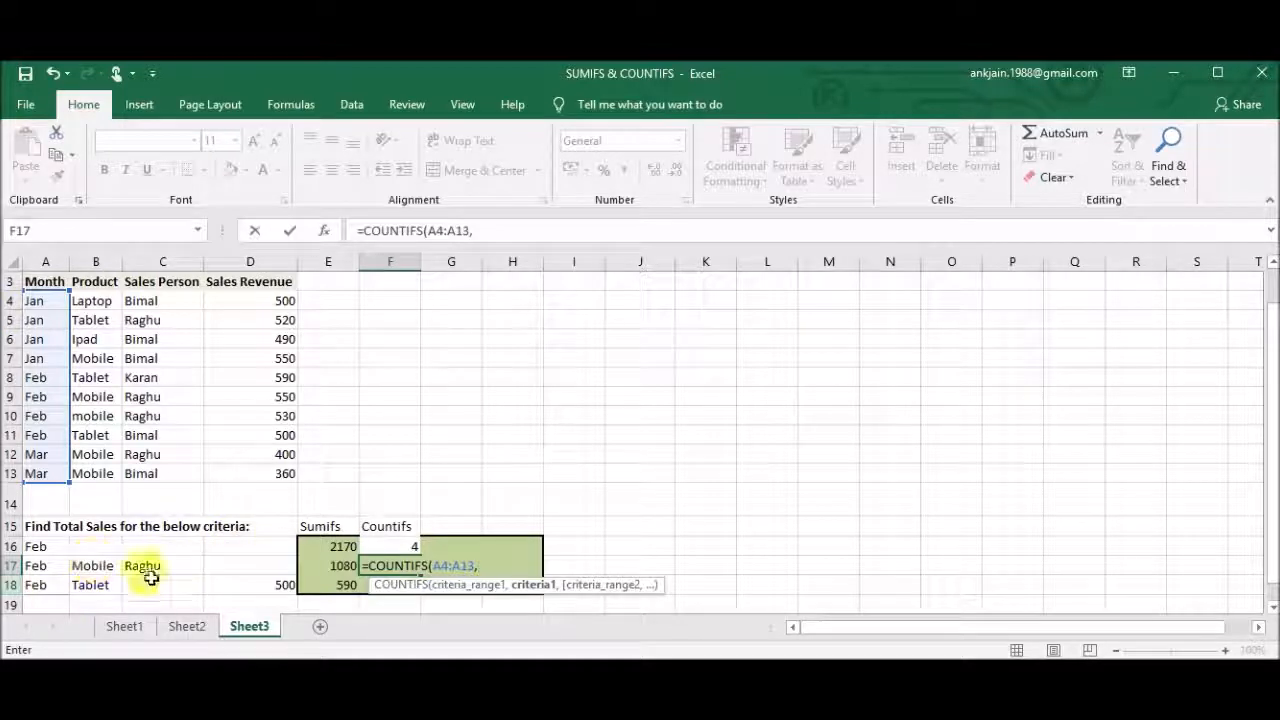
type("\"")
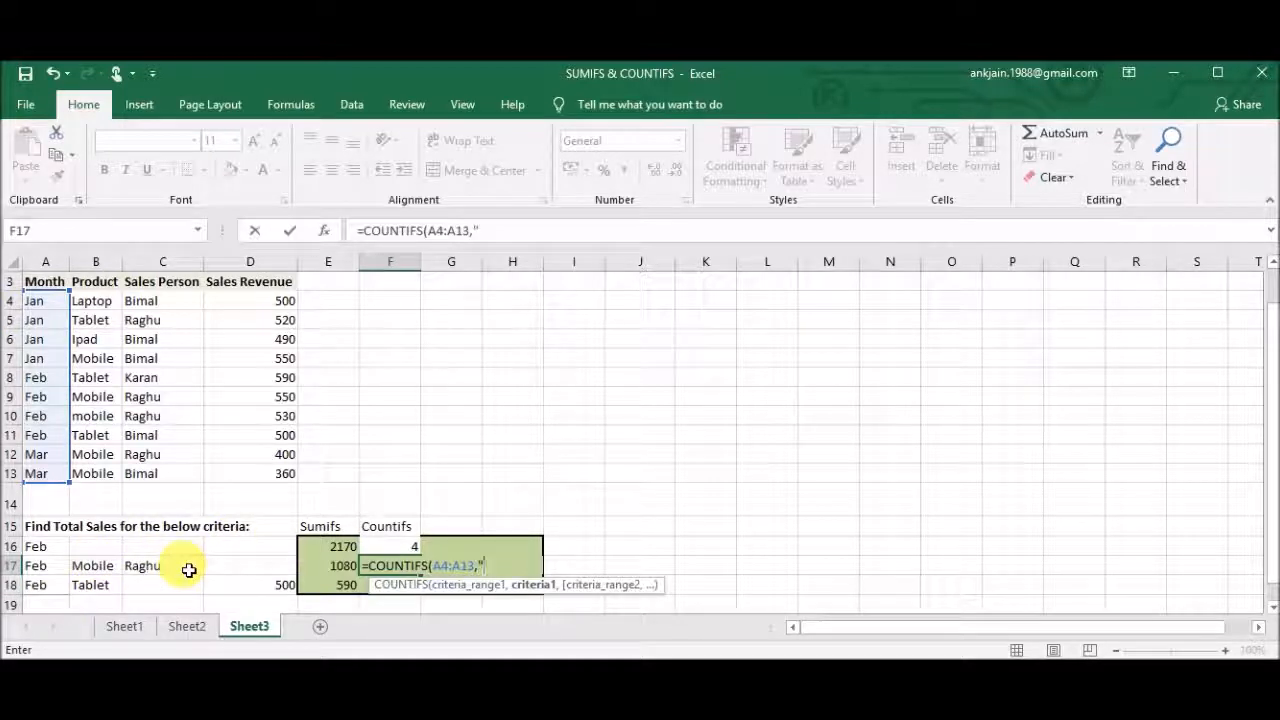
type("Feb\",")
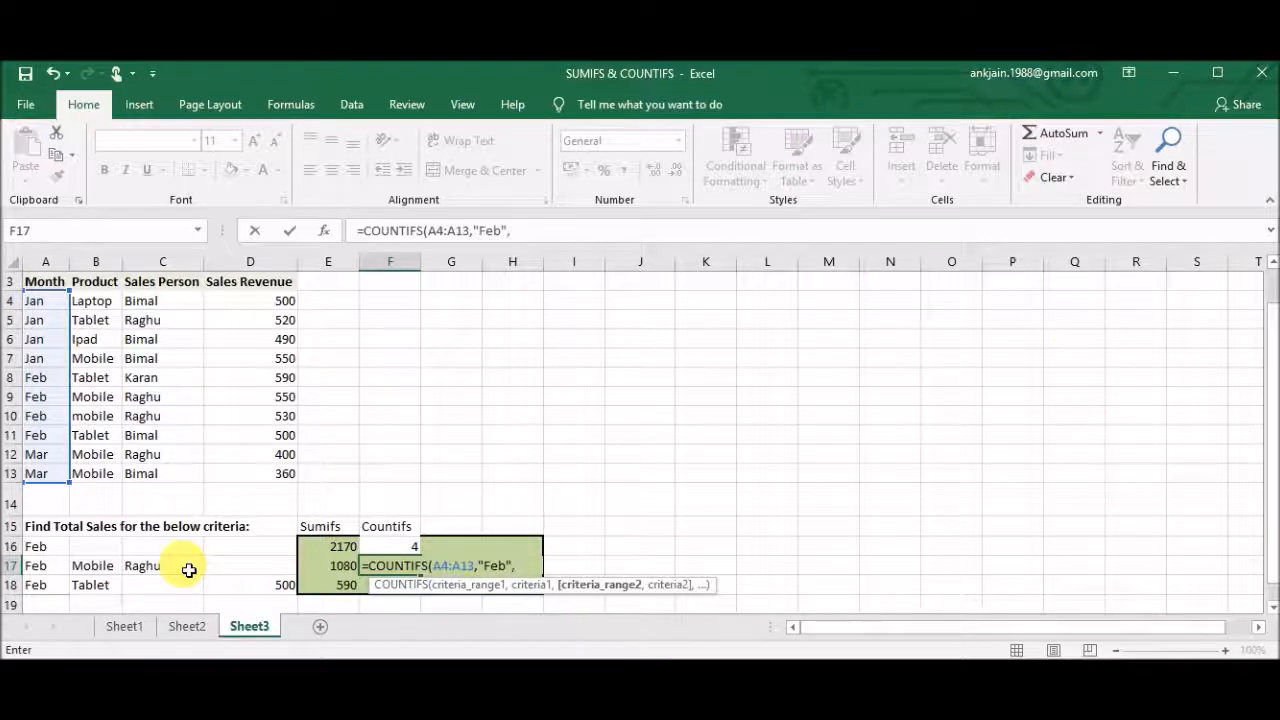
- Add Product cells B4:B13 to the F17 formula as the second criteria range, matched against B17
left_click(111, 305)
key("ctrl+shift+Down")
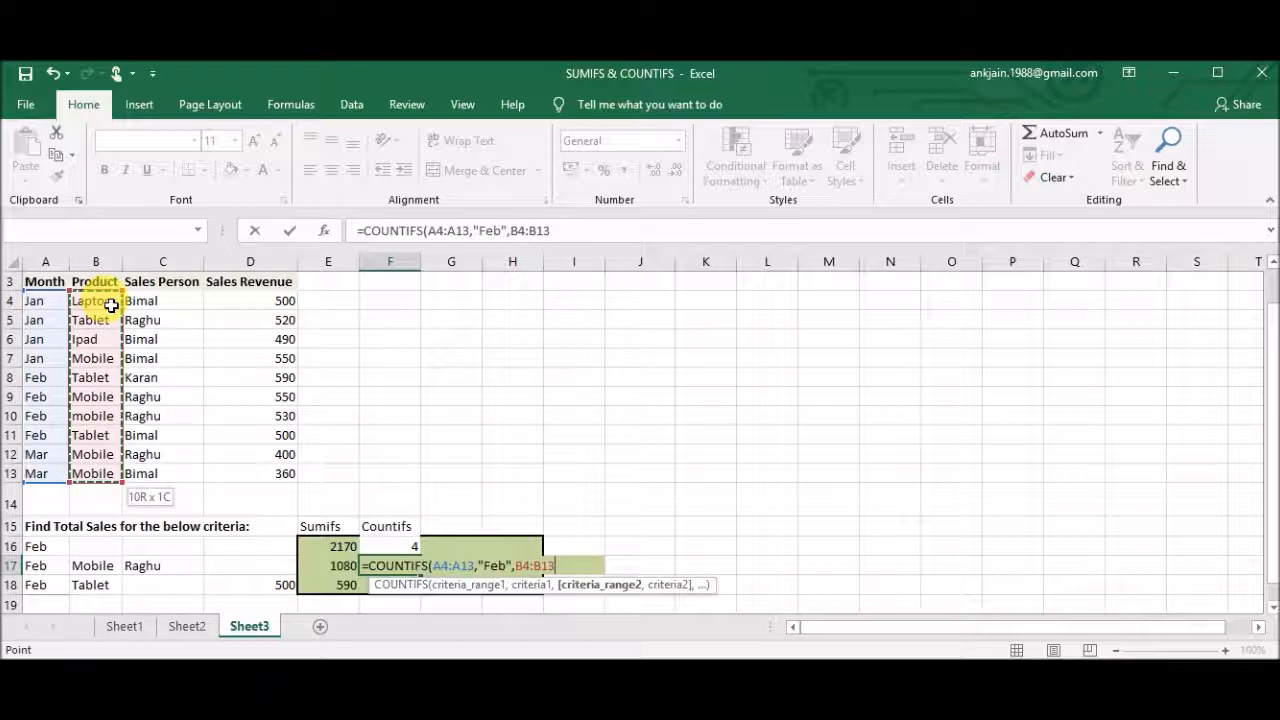
type(",")
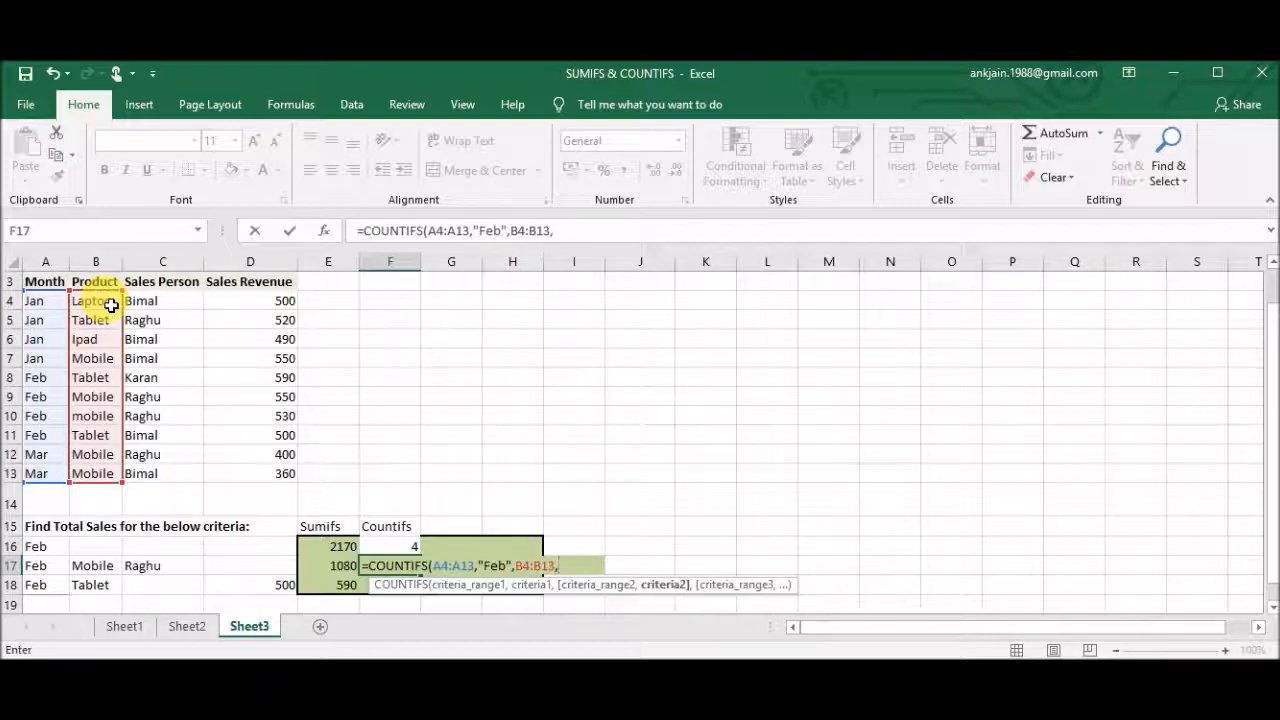
left_click(111, 567)
type(",")
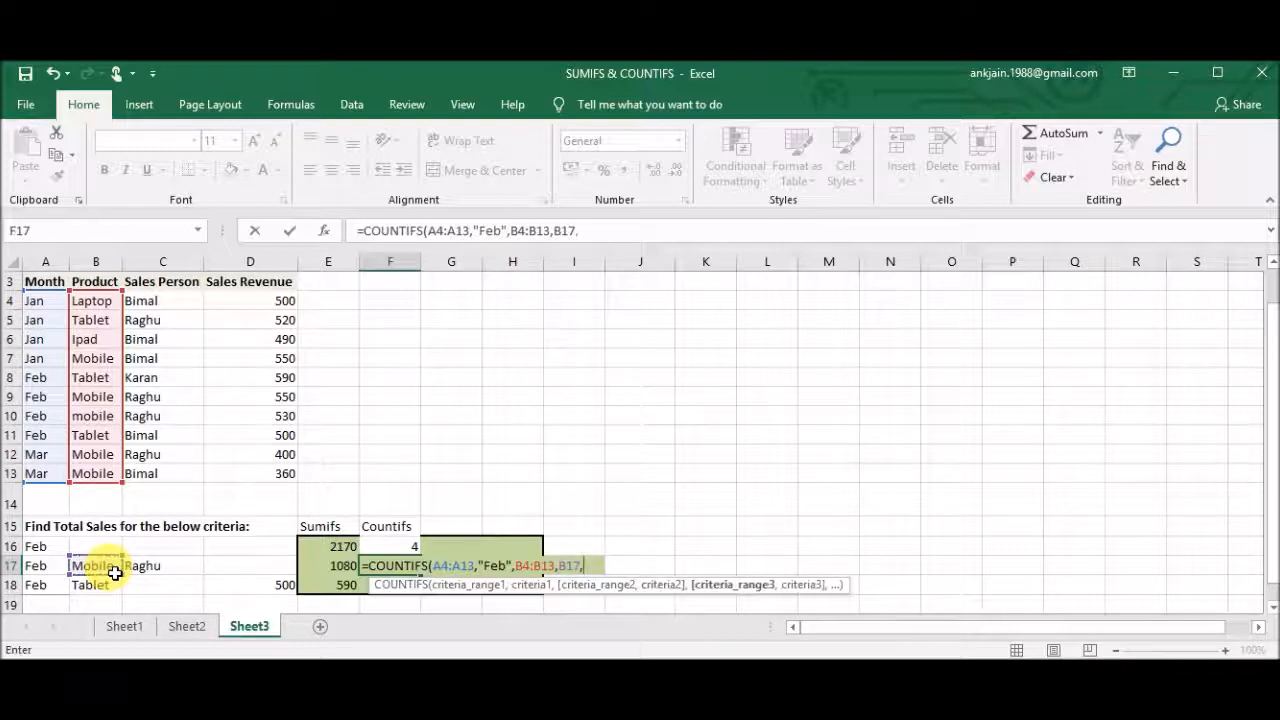
- Complete the F17 formula by matching Sales Person cells C4:C13 against C17, and check it against the matching Feb mobile rows
left_click(168, 307)
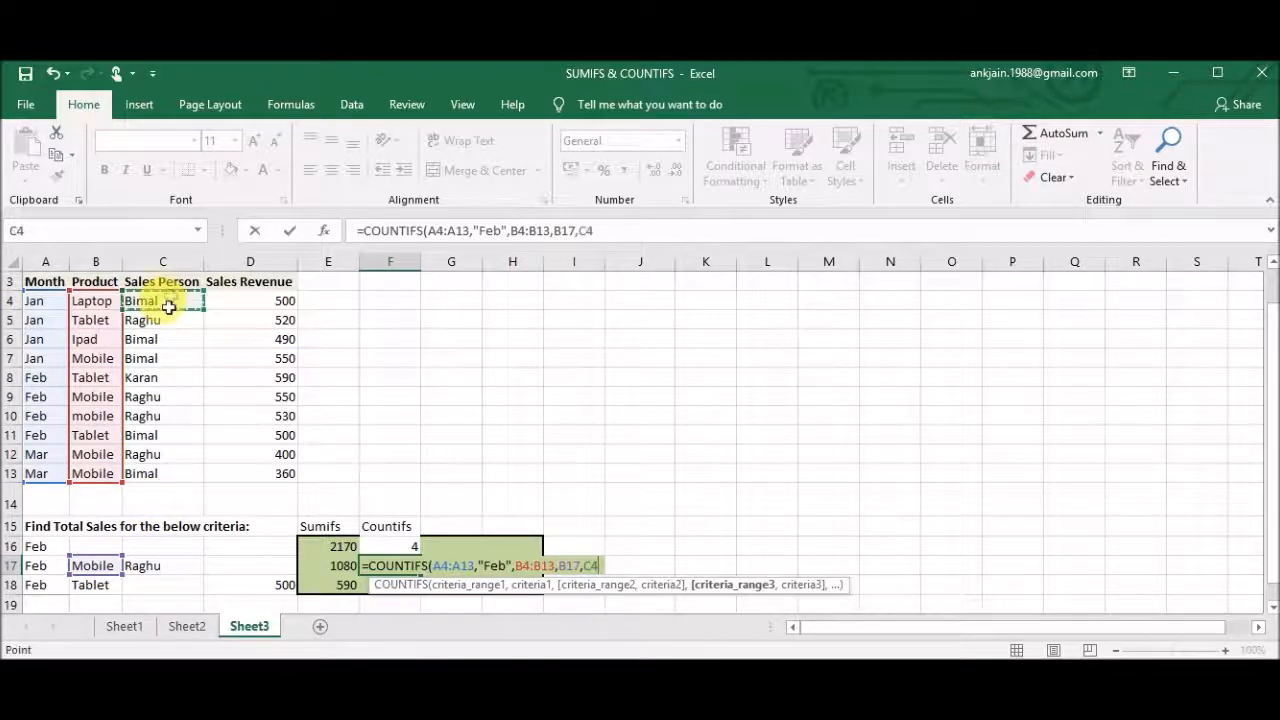
key("ctrl+shift+Down")
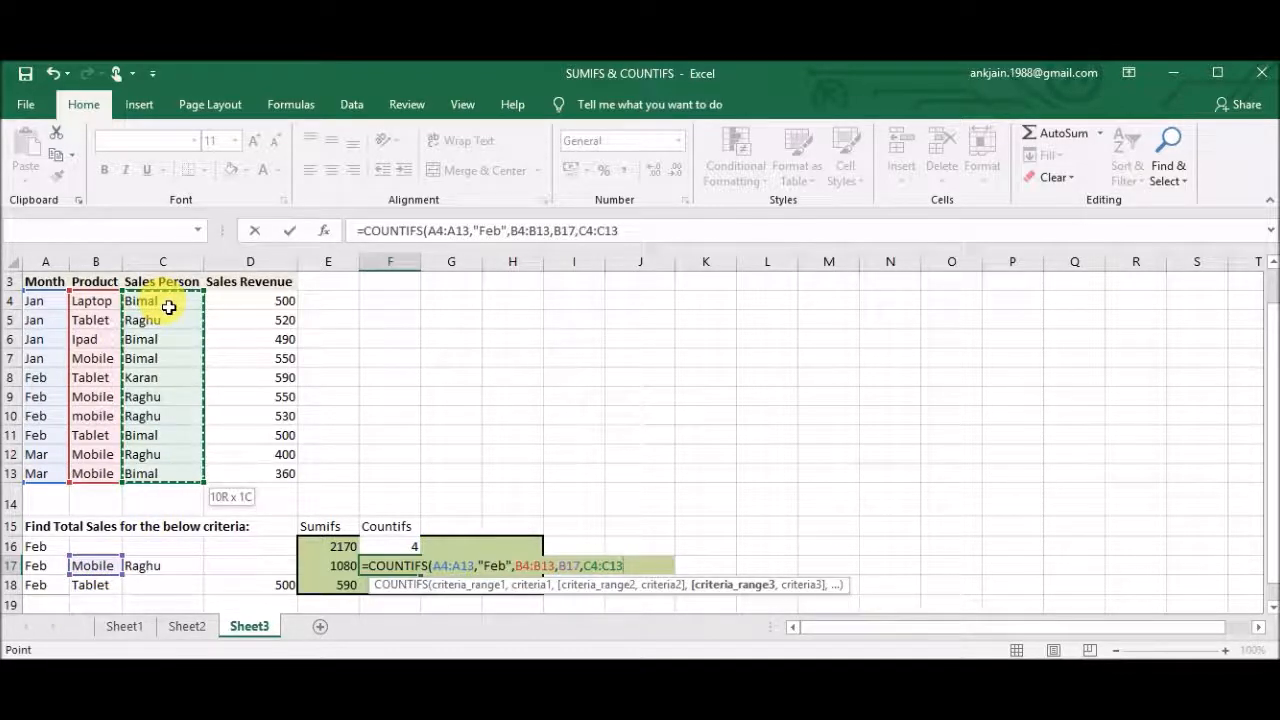
type(",")
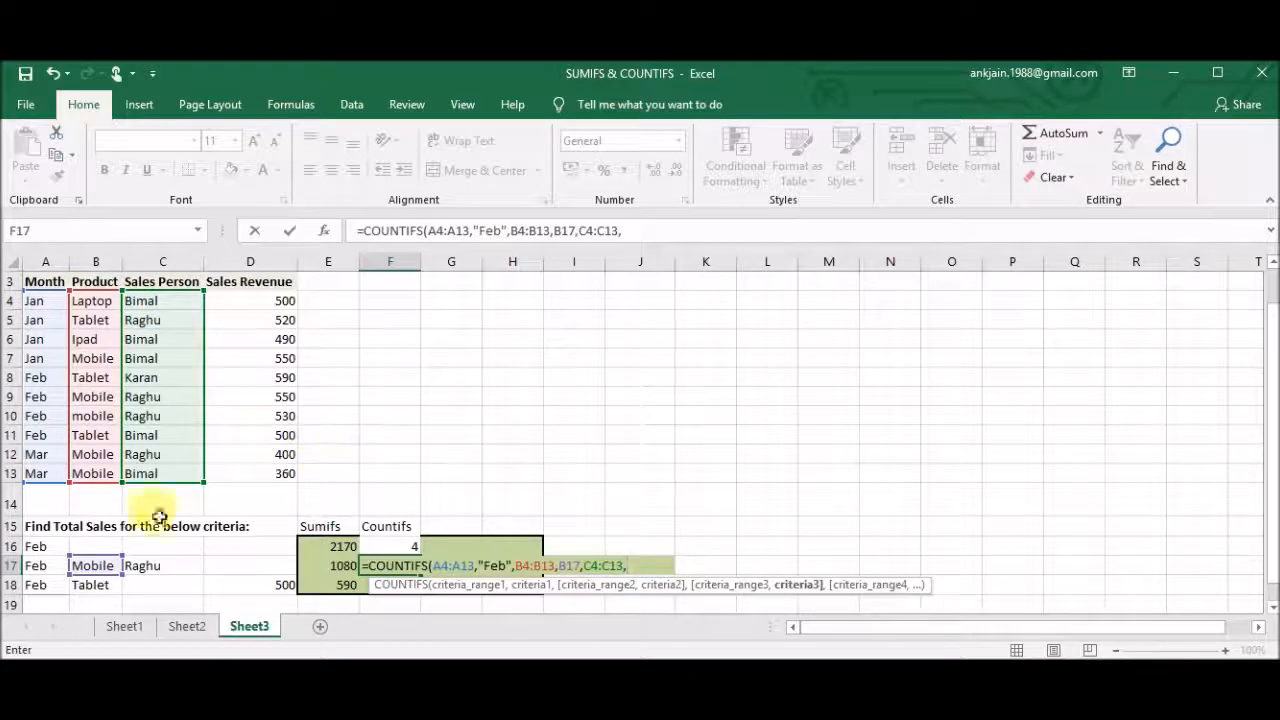
left_click(185, 571)
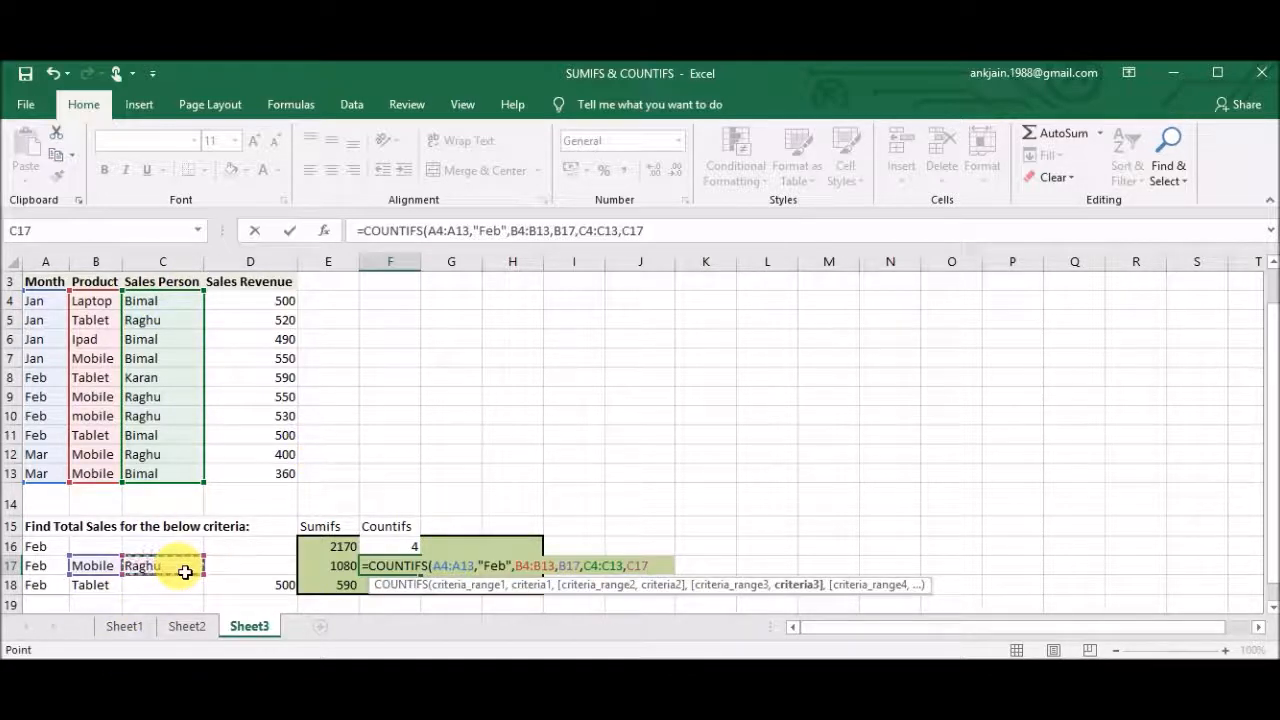
key("Return")
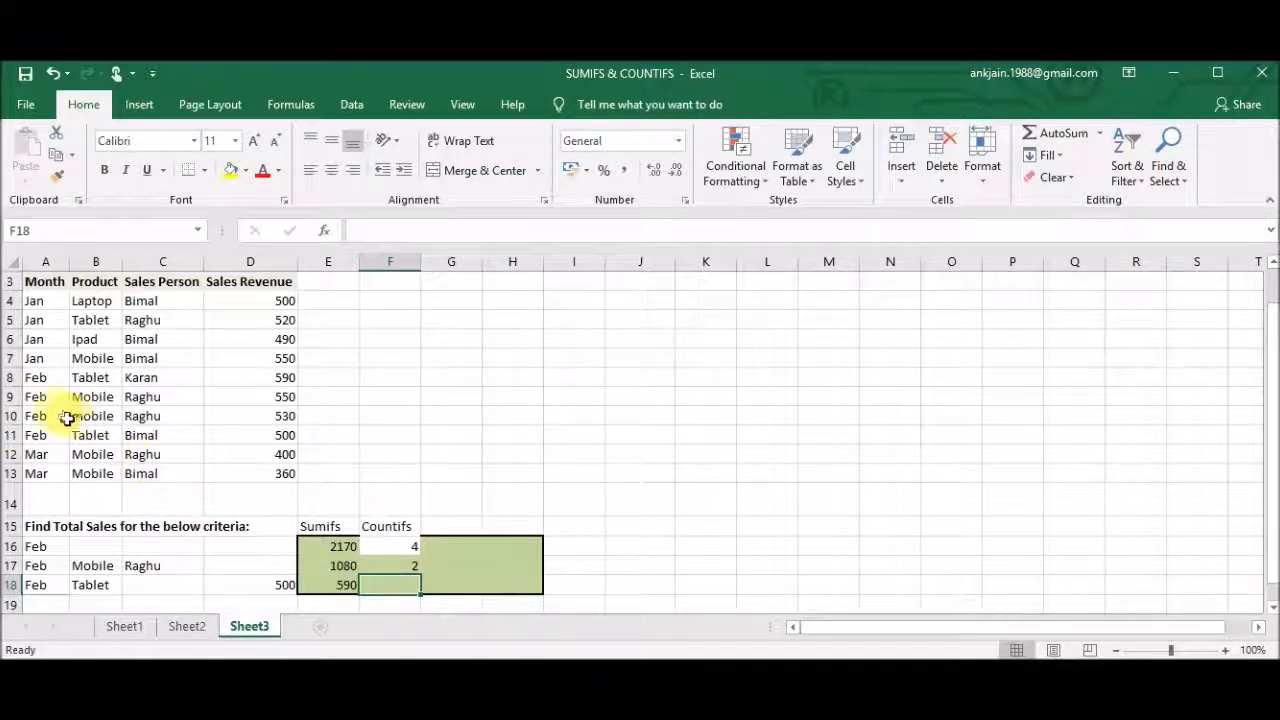
left_click_drag(55, 377, 140, 400)
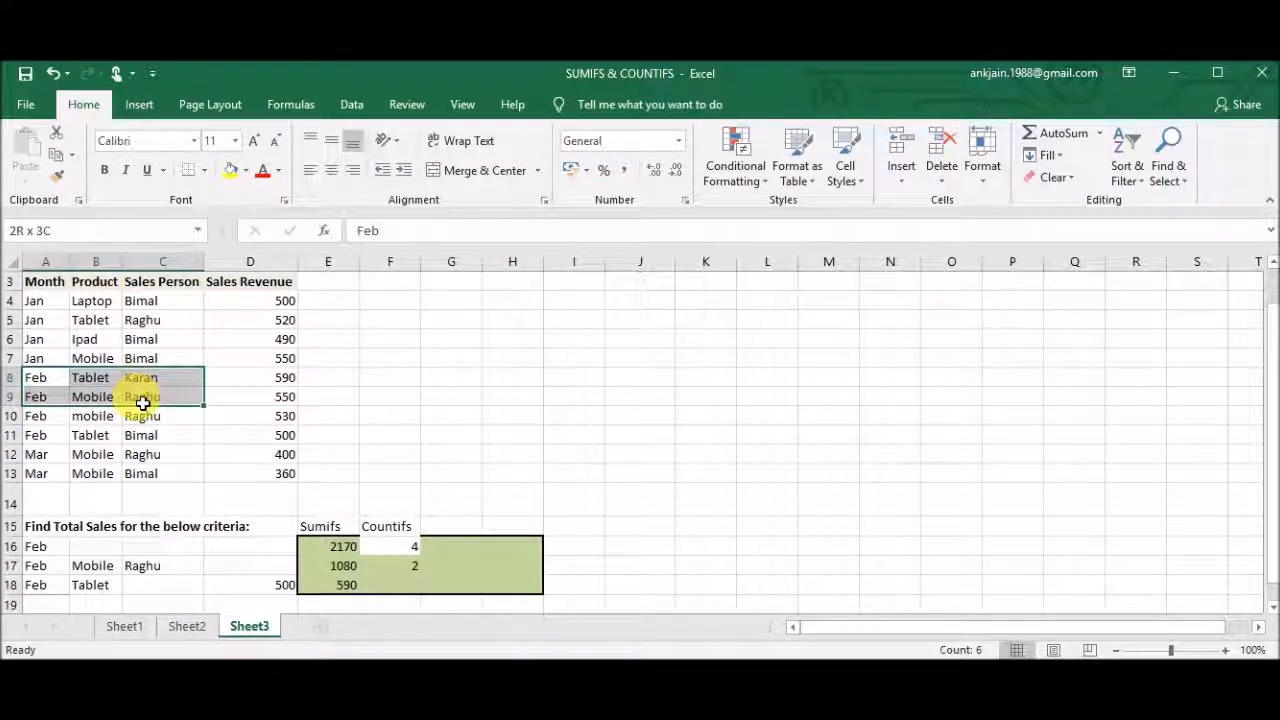
left_click_drag(38, 396, 180, 420)
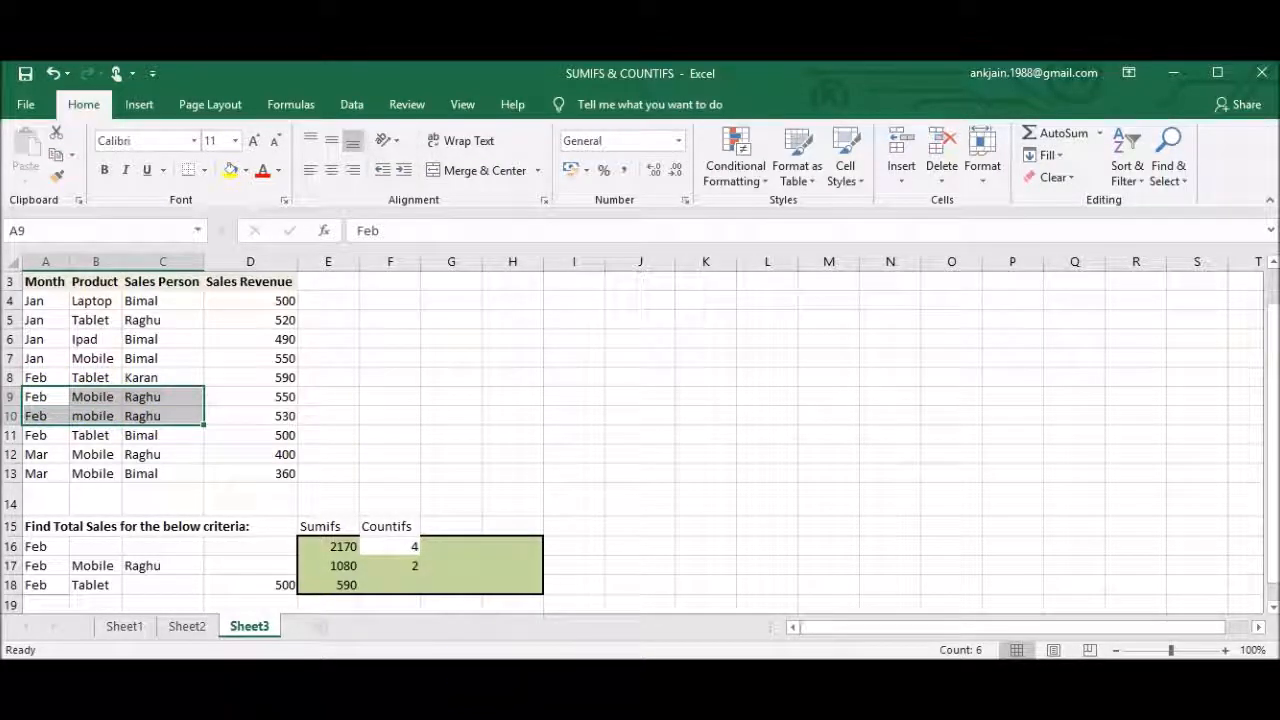